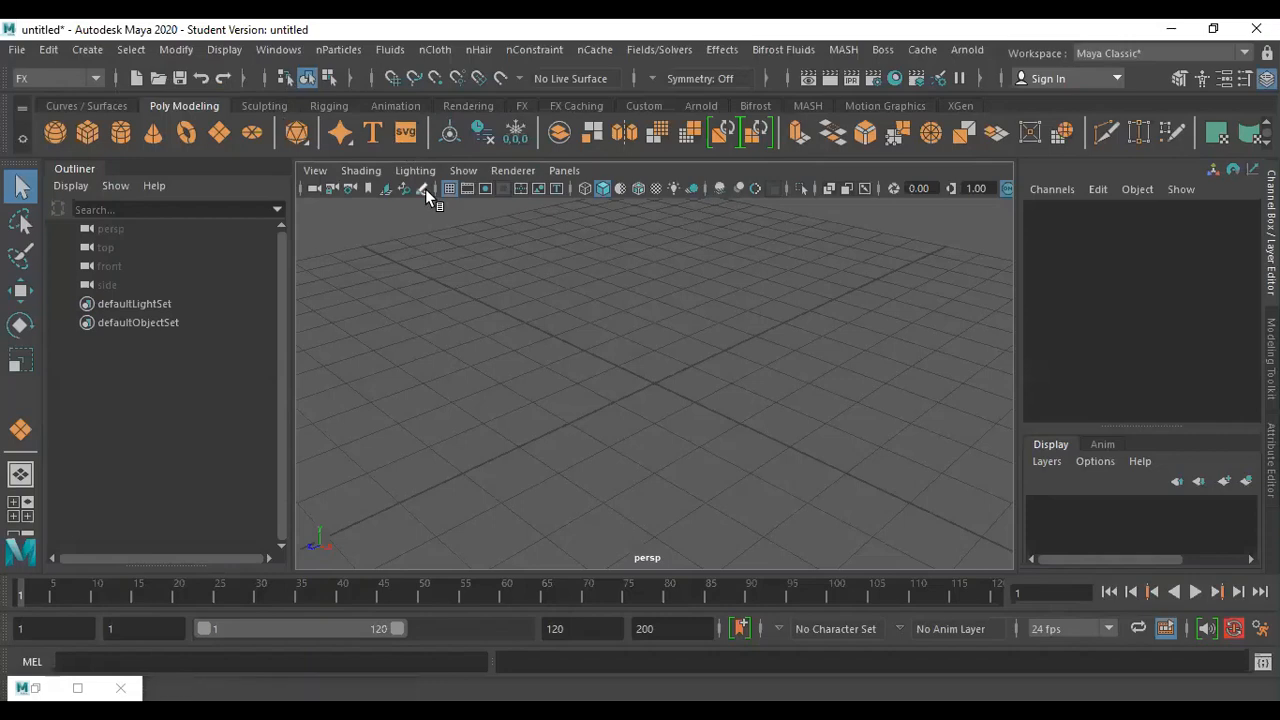
Create a square polygon plane at the centre of the grid and move it slightly above the ground to Translate Y 0.144.
click(219, 132)
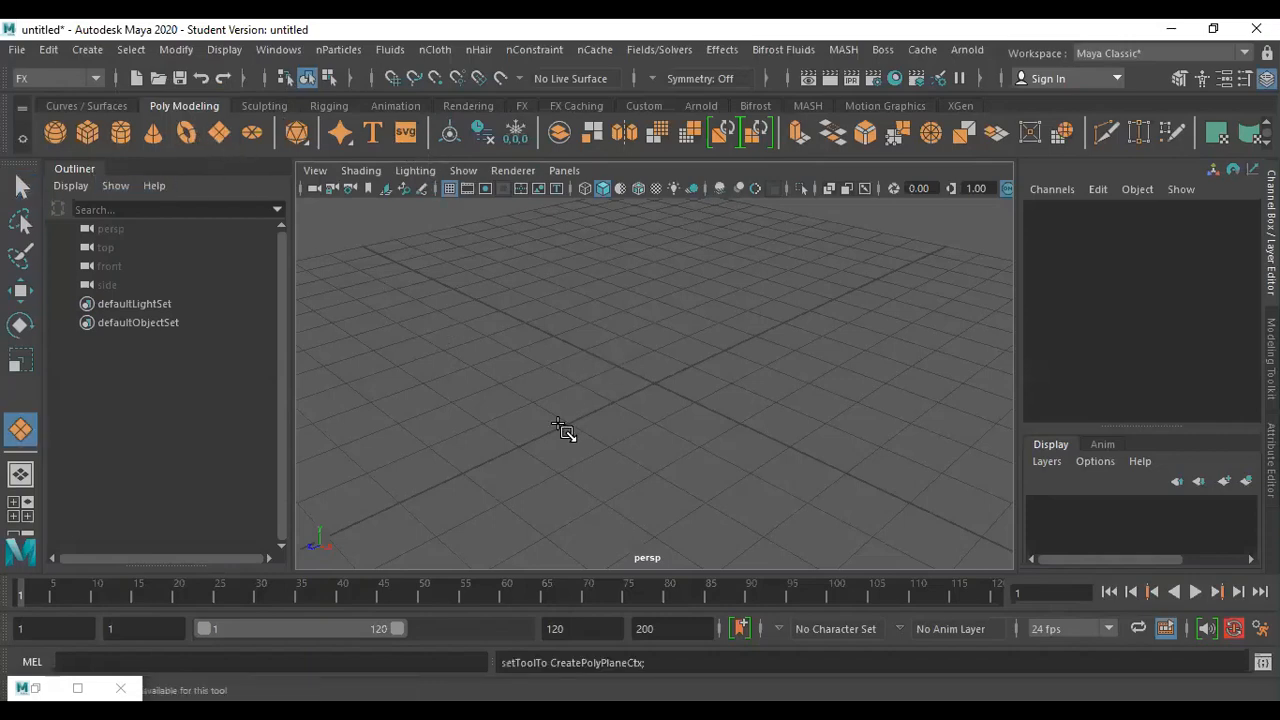
drag(540, 404, 760, 405)
click(643, 421)
click(643, 421)
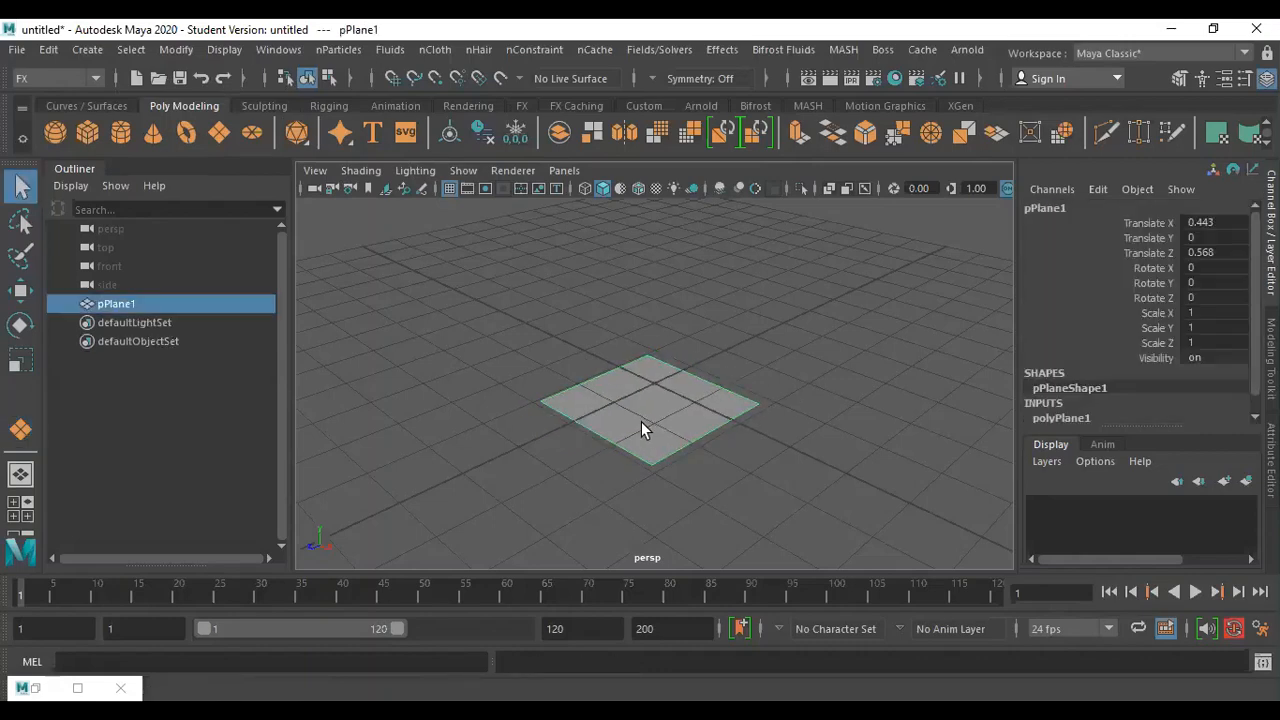
key(w)
mouse_move(650, 410)
mouse_down()
mouse_move(651, 372)
mouse_move(651, 395)
mouse_up()
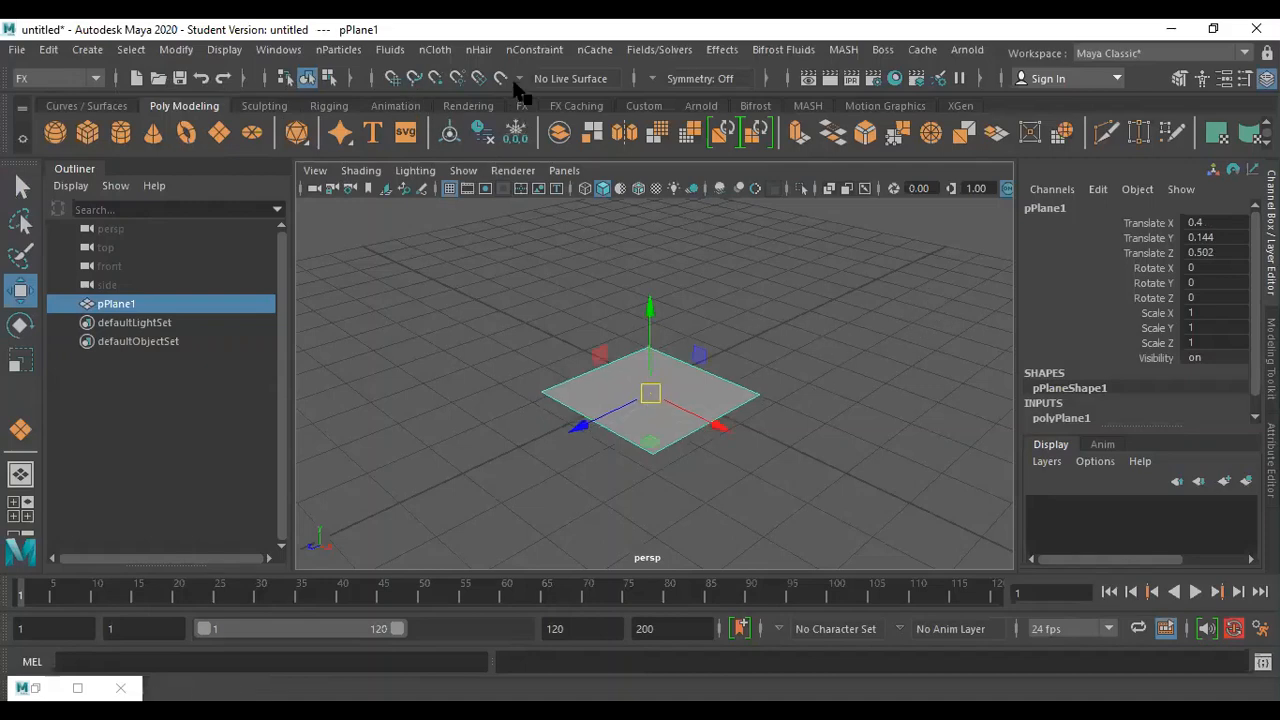
Open the Create Hair options for the plane and reset them to their default settings.
click(479, 50)
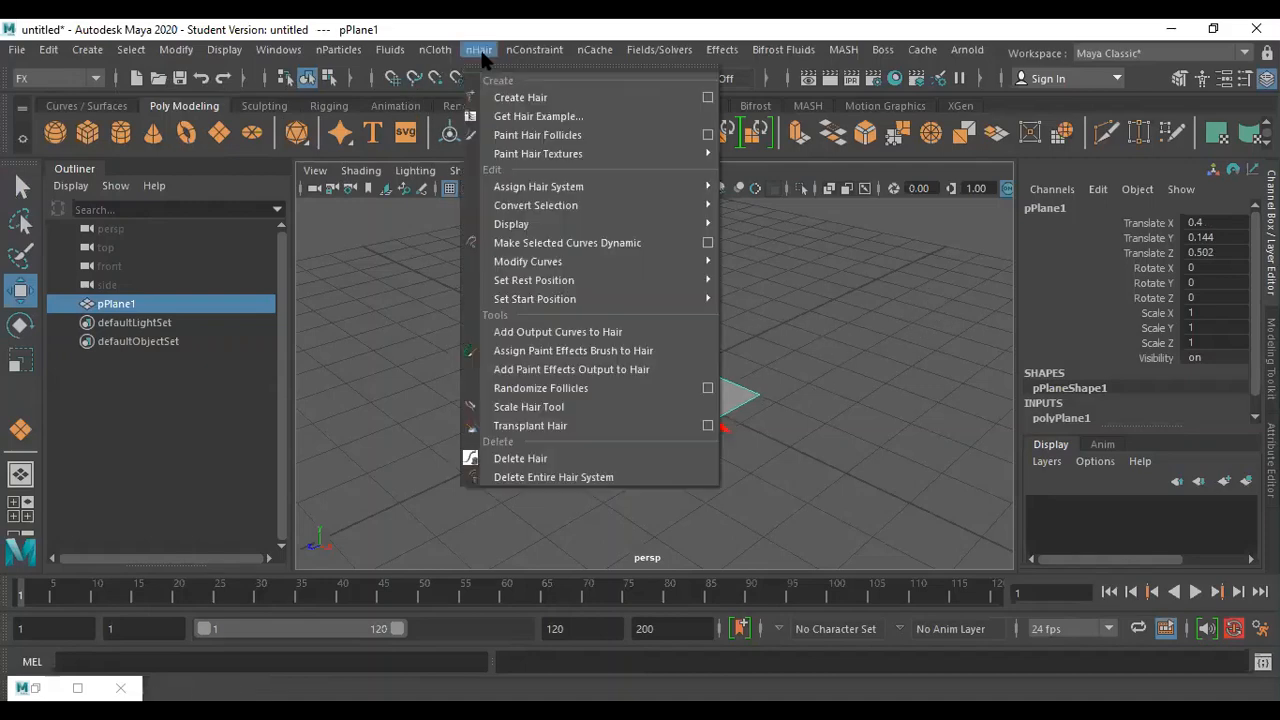
click(707, 97)
click(445, 284)
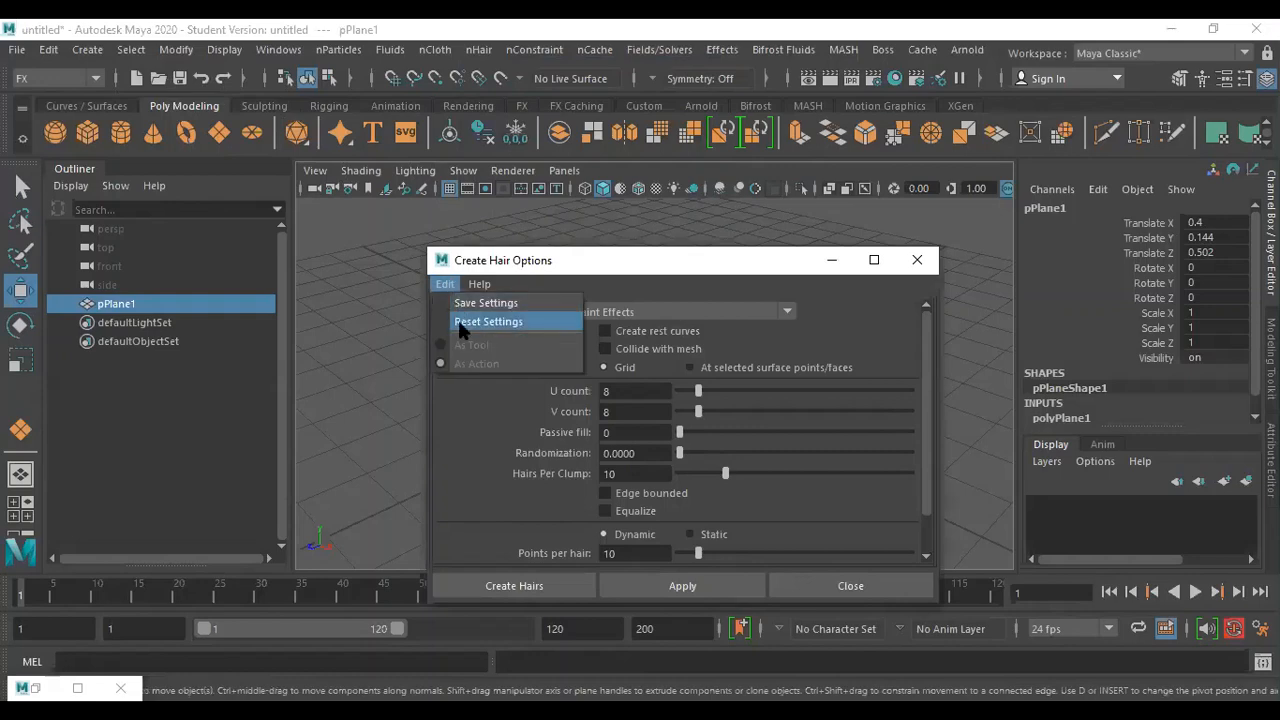
click(468, 328)
Try NURBS curves as the hair output type and return it to Paint Effects.
click(672, 312)
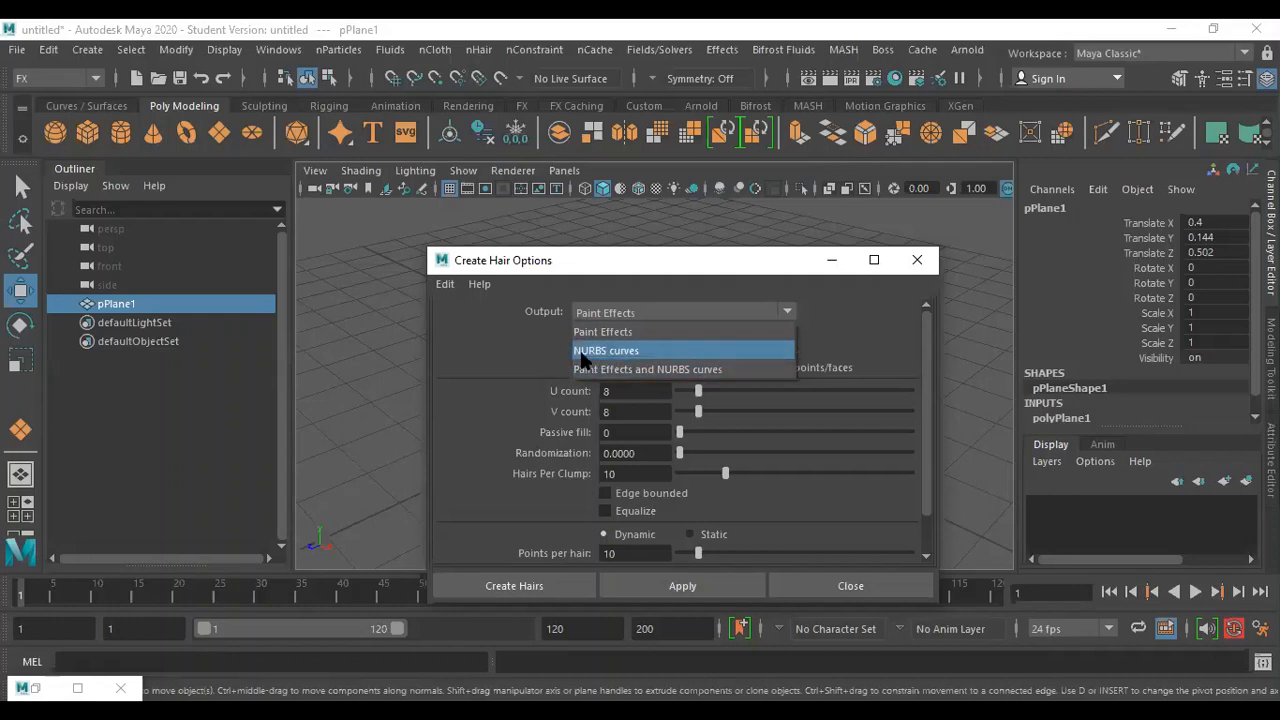
click(588, 351)
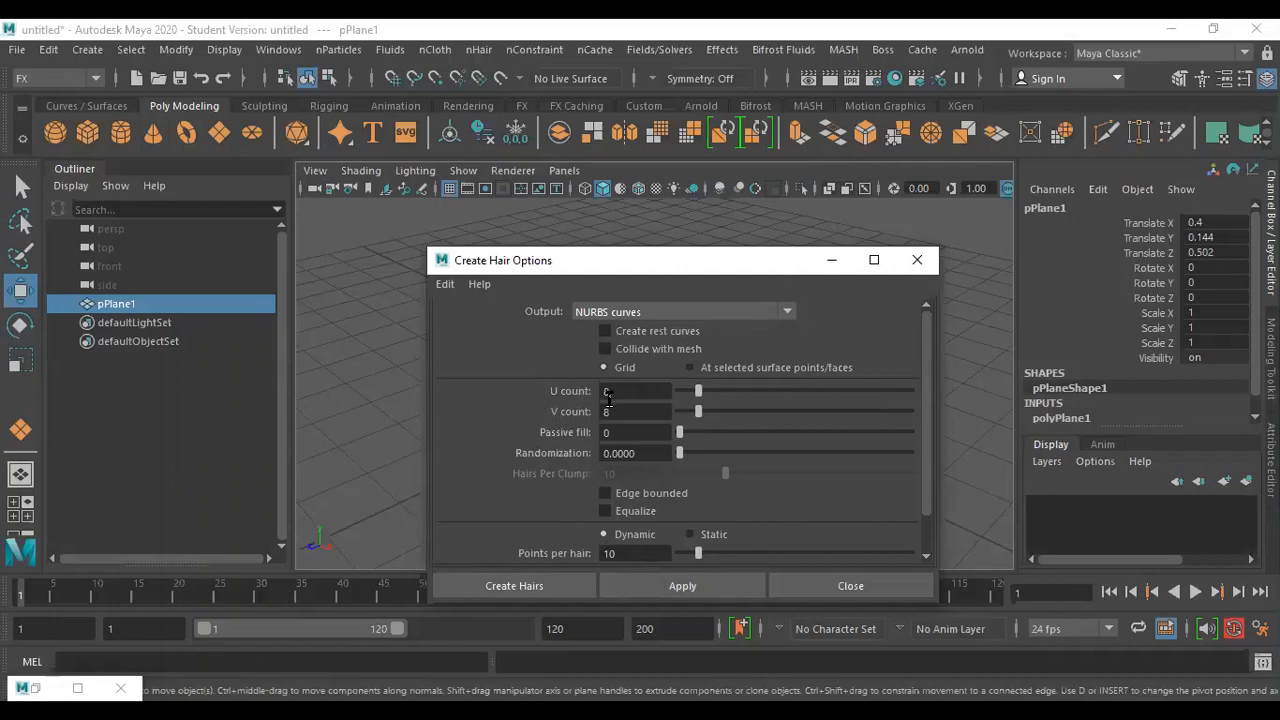
click(632, 315)
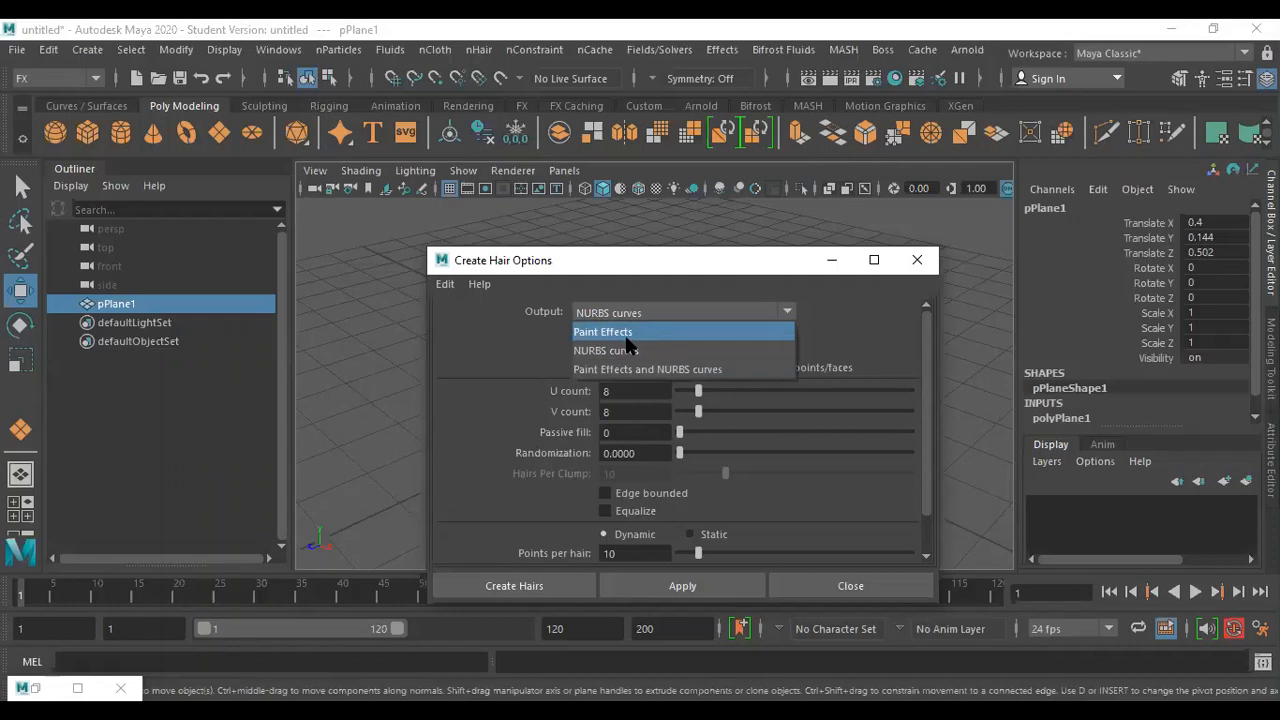
click(625, 335)
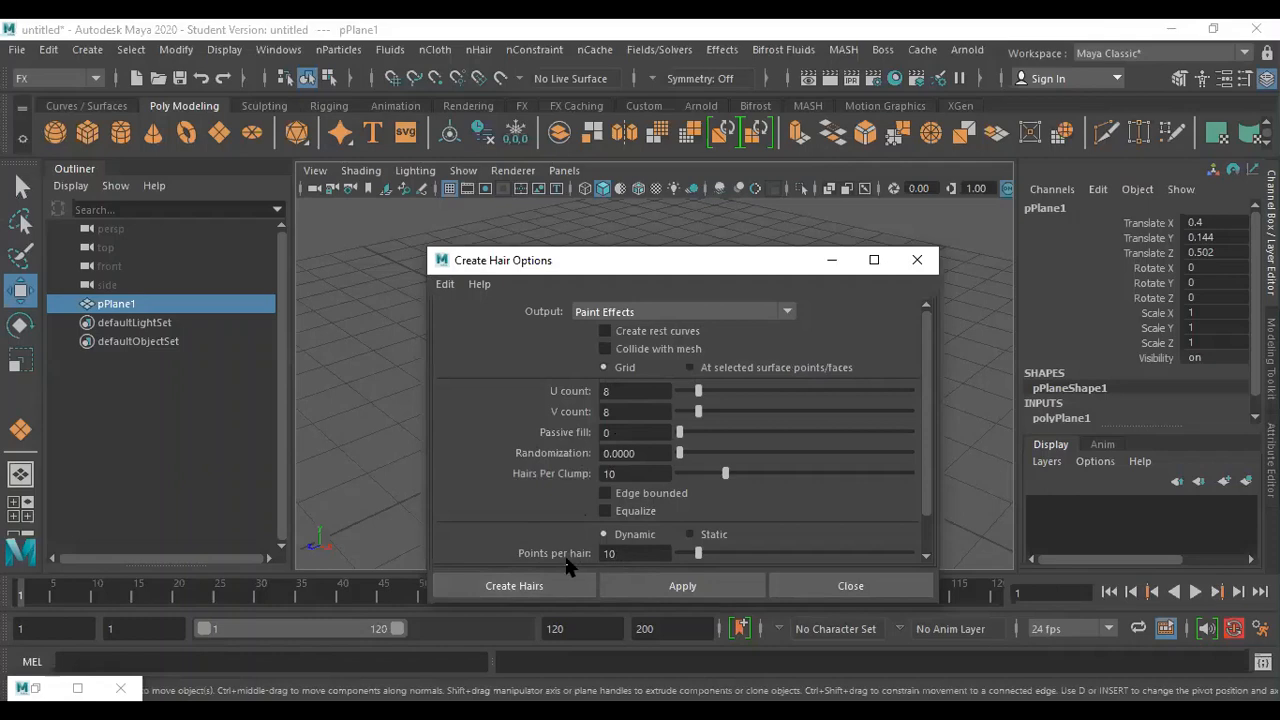
Create Paint Effects hair on the selected plane, placed into a new hair system.
scroll(570, 565, down, 1)
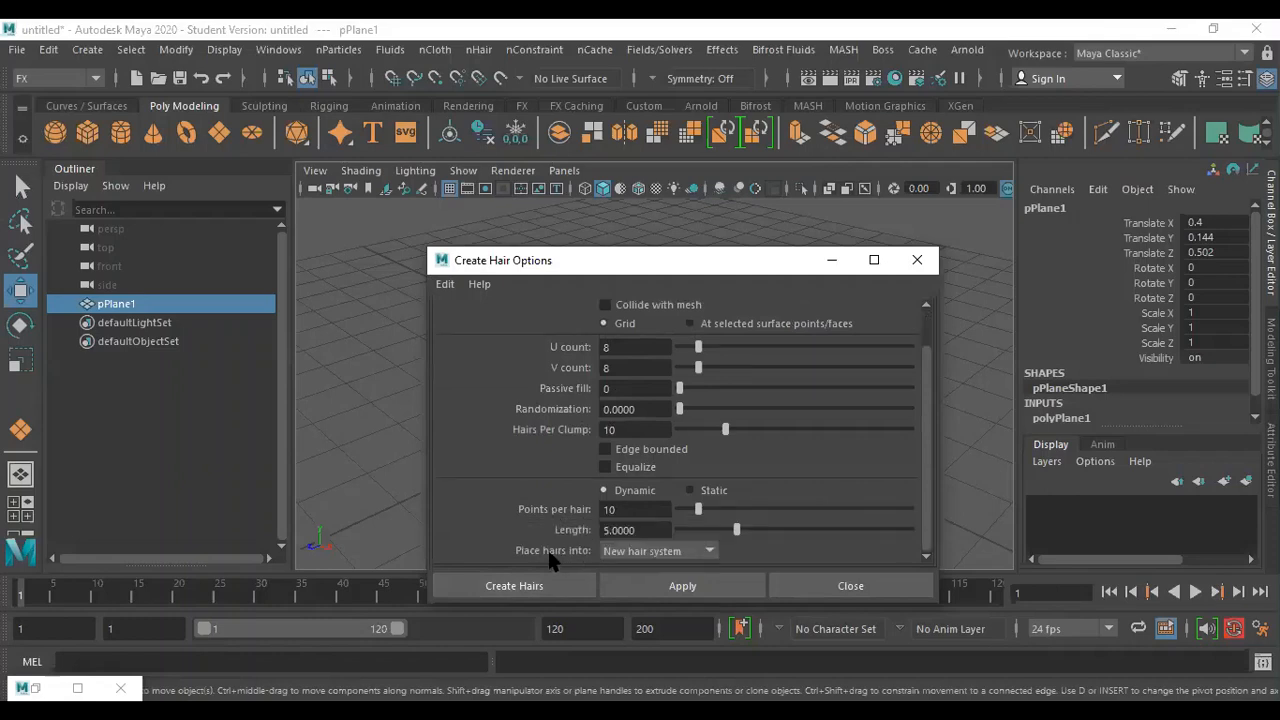
double_click(613, 510)
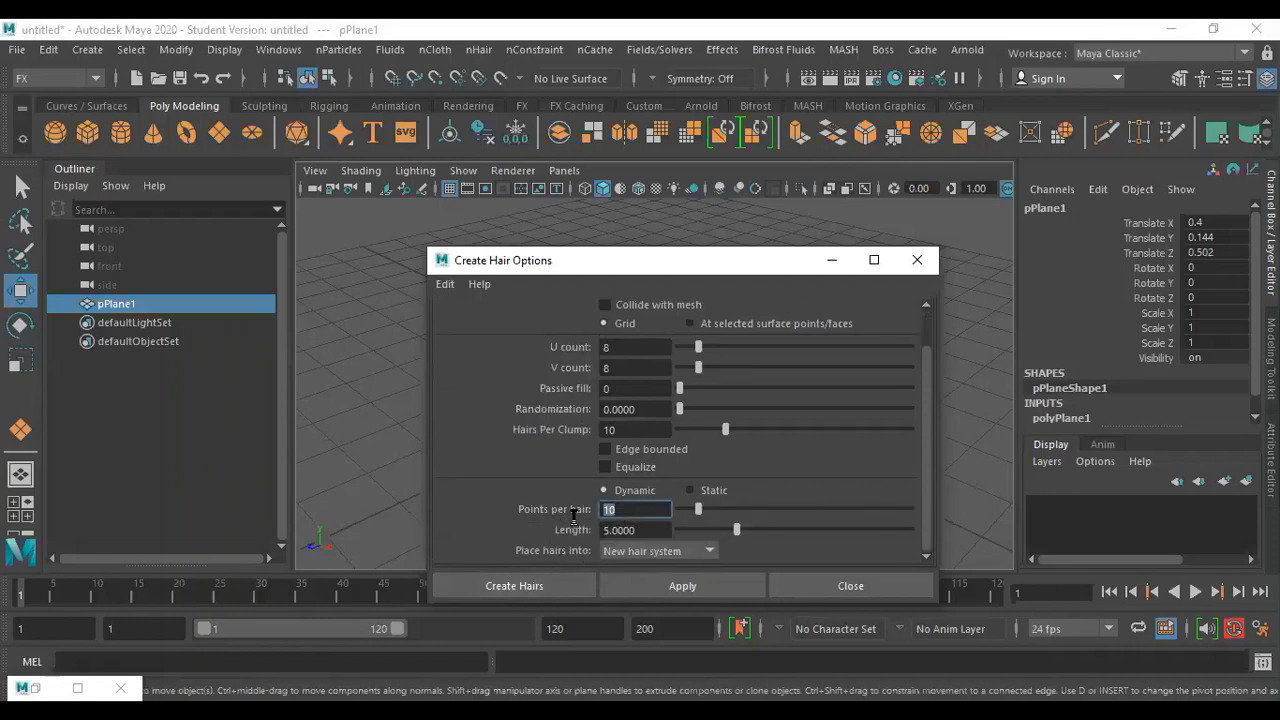
click(668, 552)
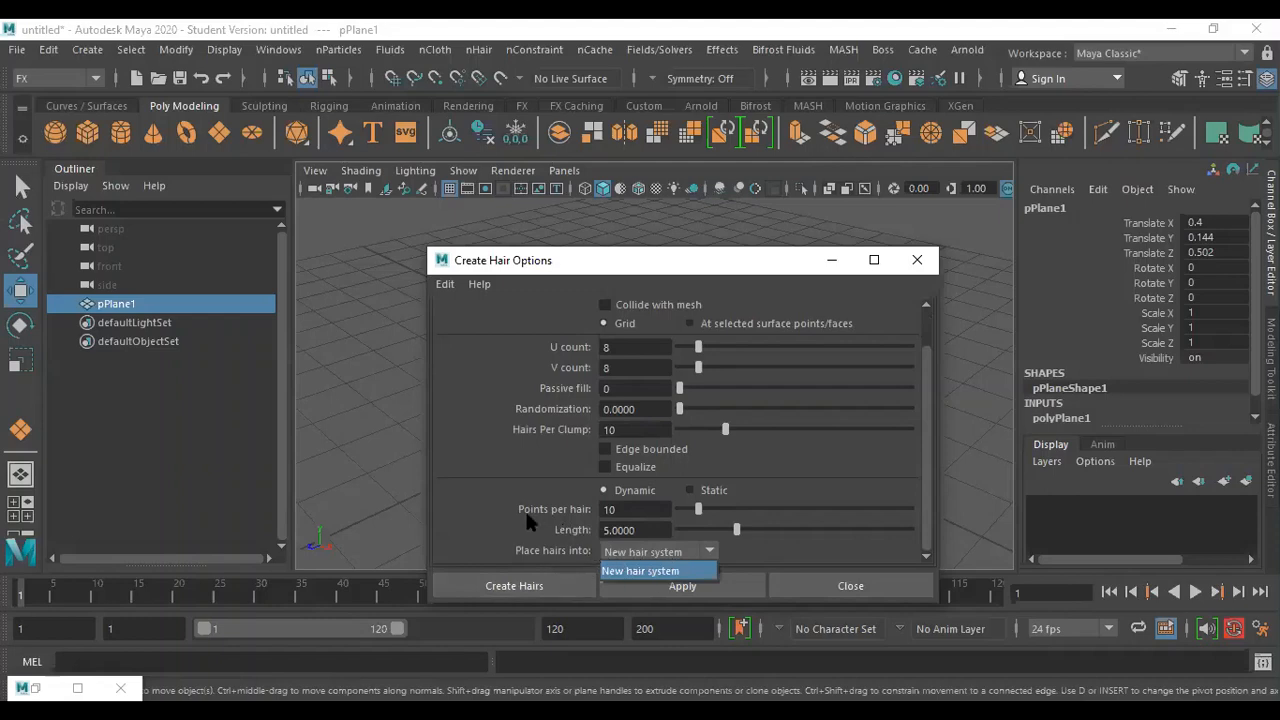
click(556, 553)
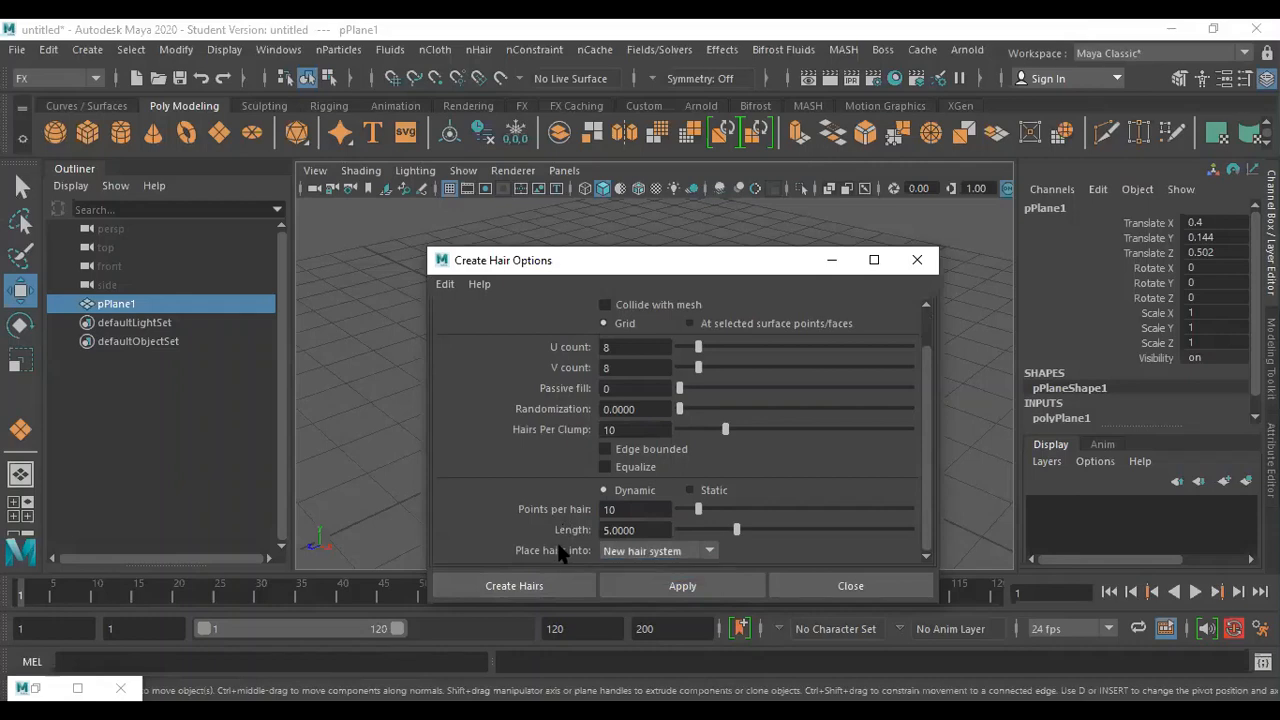
click(516, 583)
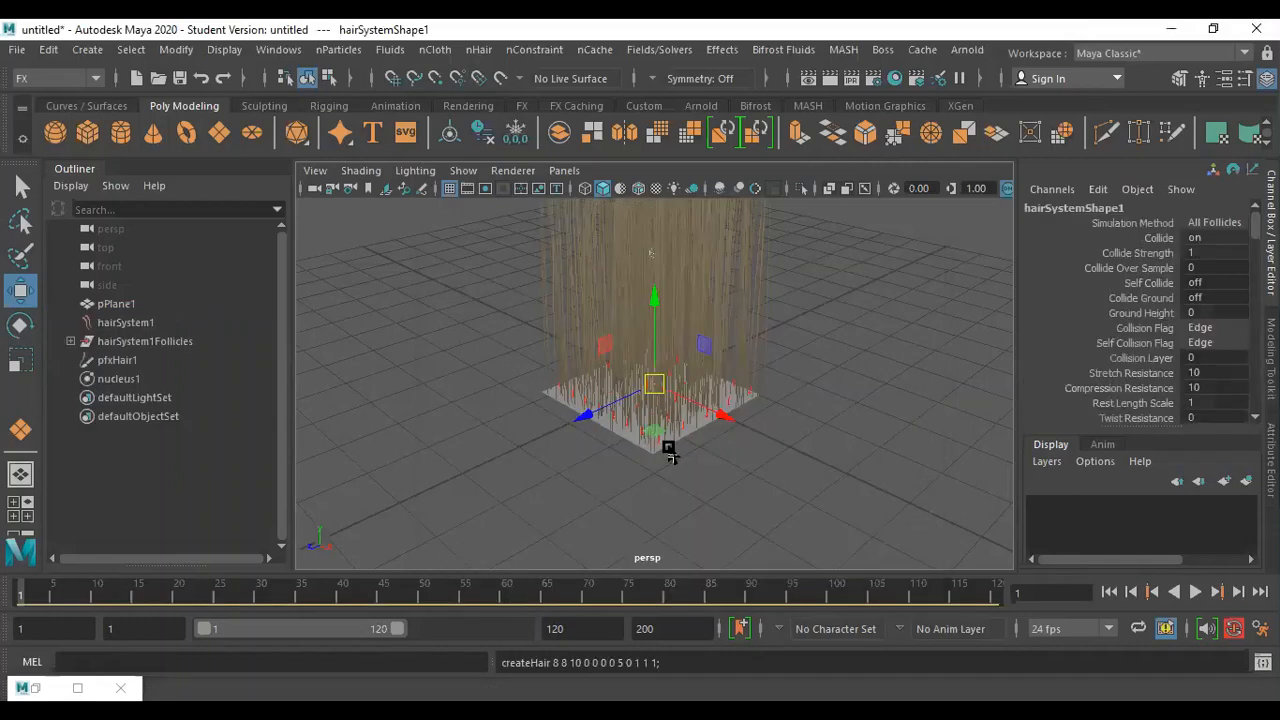
Examine the hair and its follicles on the plane from below, from the side and from above.
alt+drag(666, 449, 809, 294)
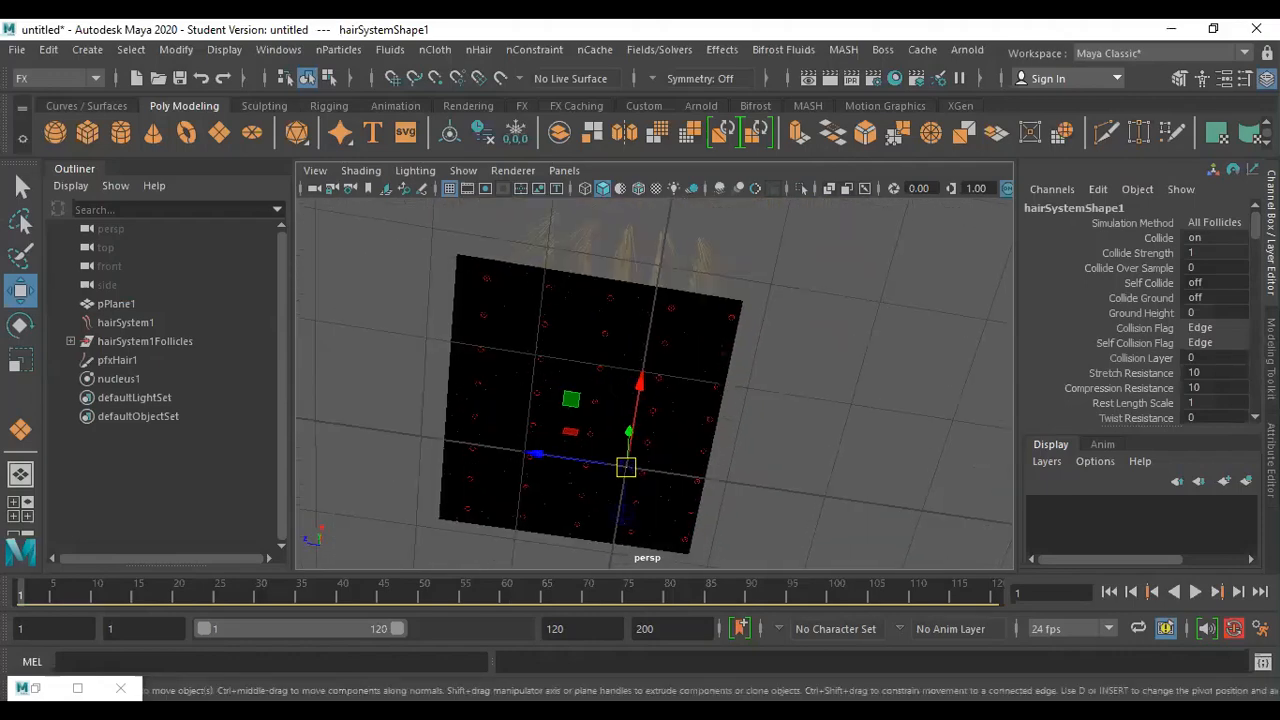
alt+drag(620, 360, 351, 371)
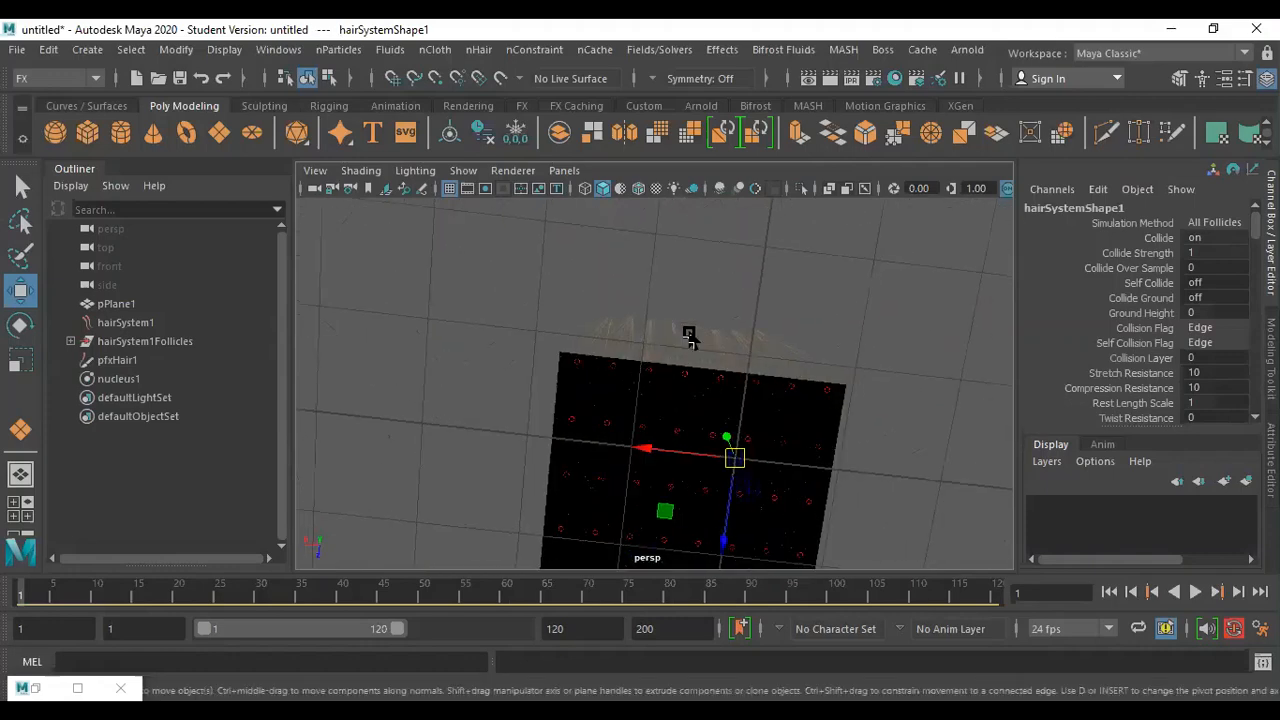
alt+middle_drag(686, 337, 717, 243)
alt+drag(717, 243, 614, 529)
alt+drag(758, 530, 851, 489)
alt+drag(766, 354, 631, 546)
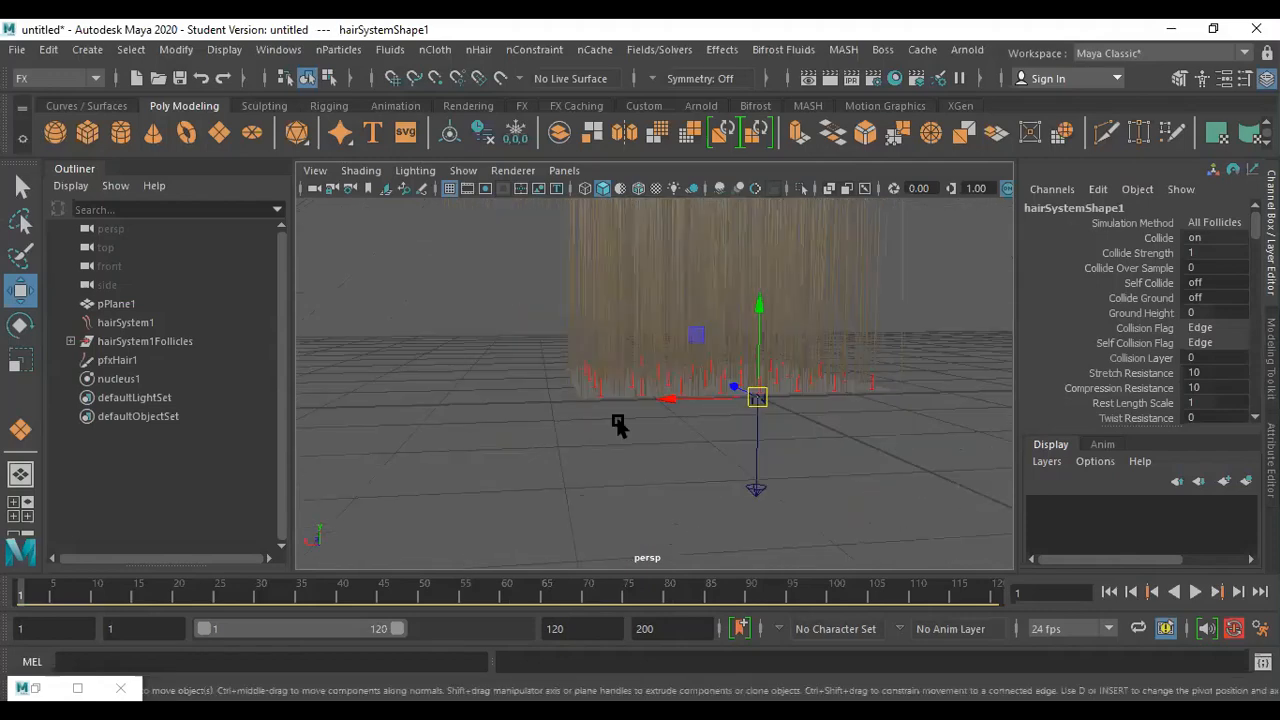
alt+drag(616, 421, 1114, 616)
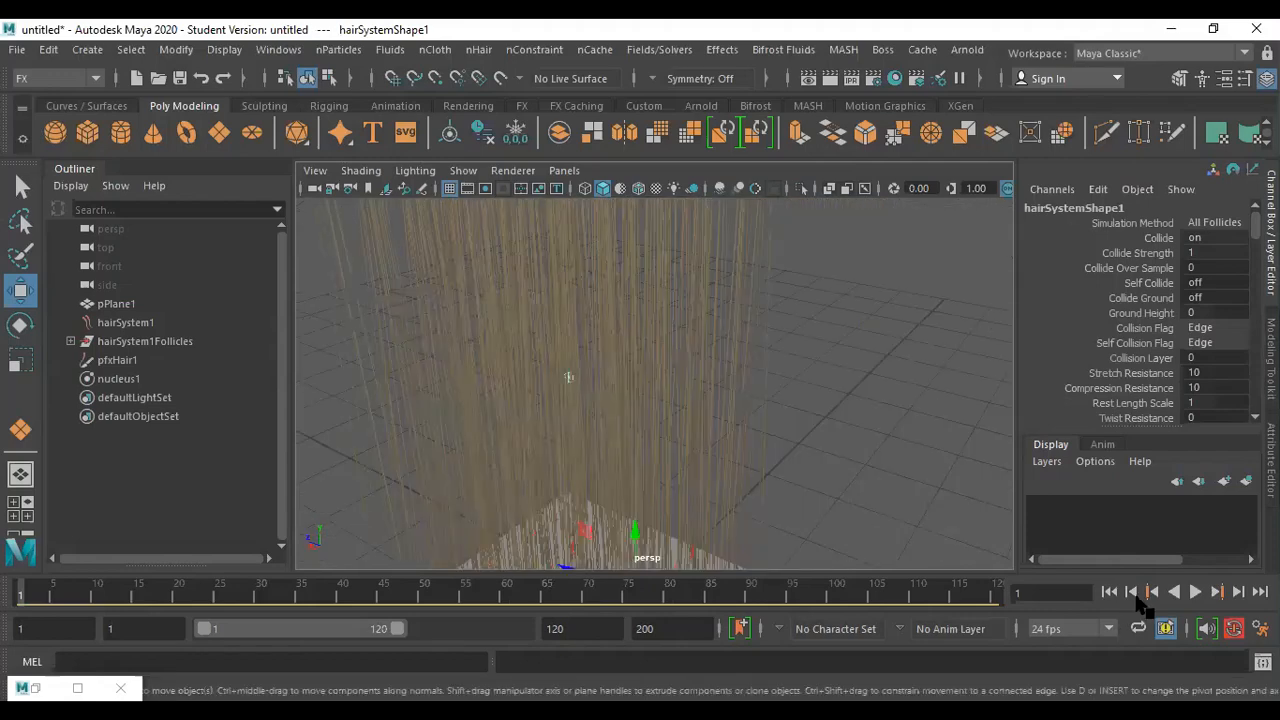
Play back the hair simulation briefly and stop it to view the whole hair system.
click(1195, 591)
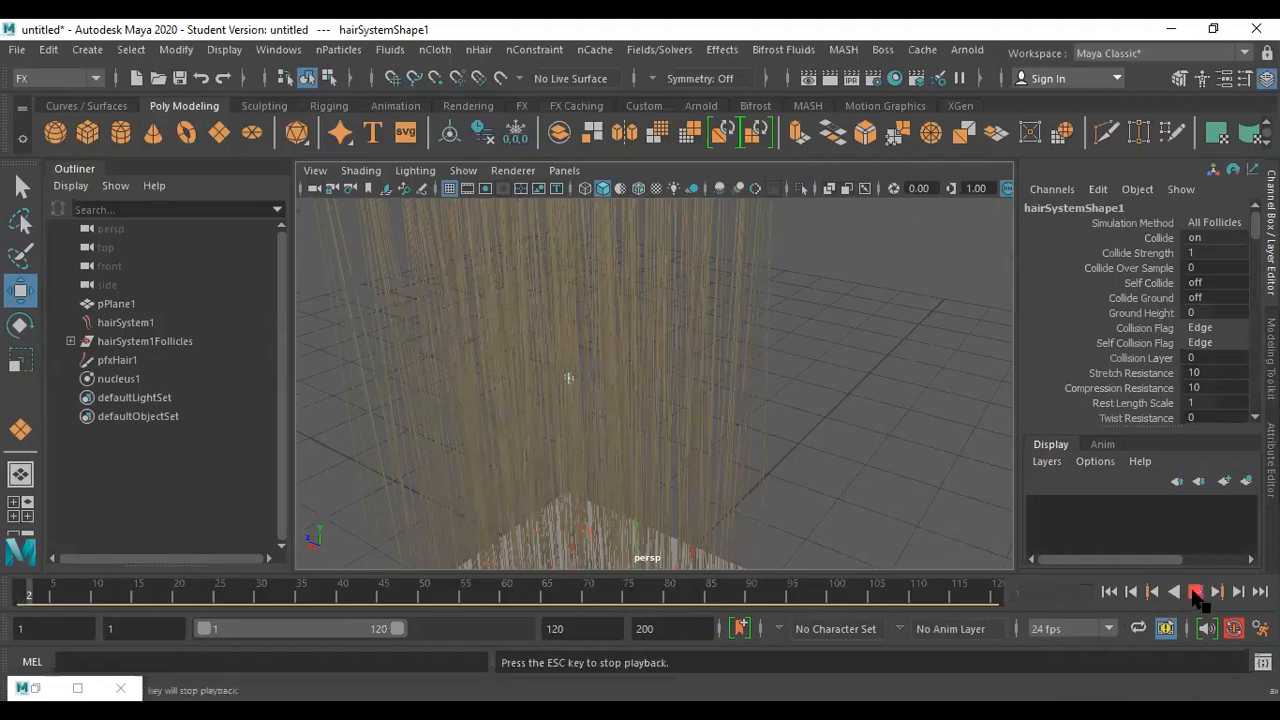
click(1196, 591)
key(f)
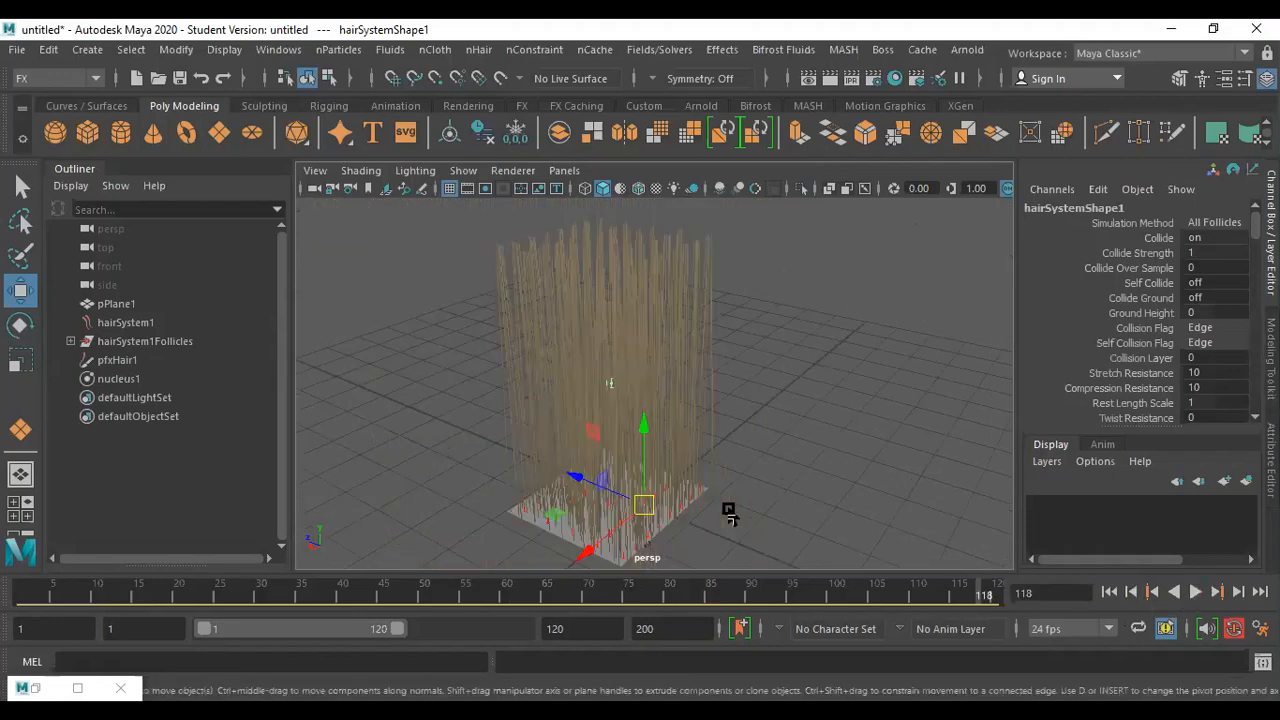
Select the pfxHair1 object and set a keyframe on its transform channels at frame 1.
click(610, 560)
click(610, 560)
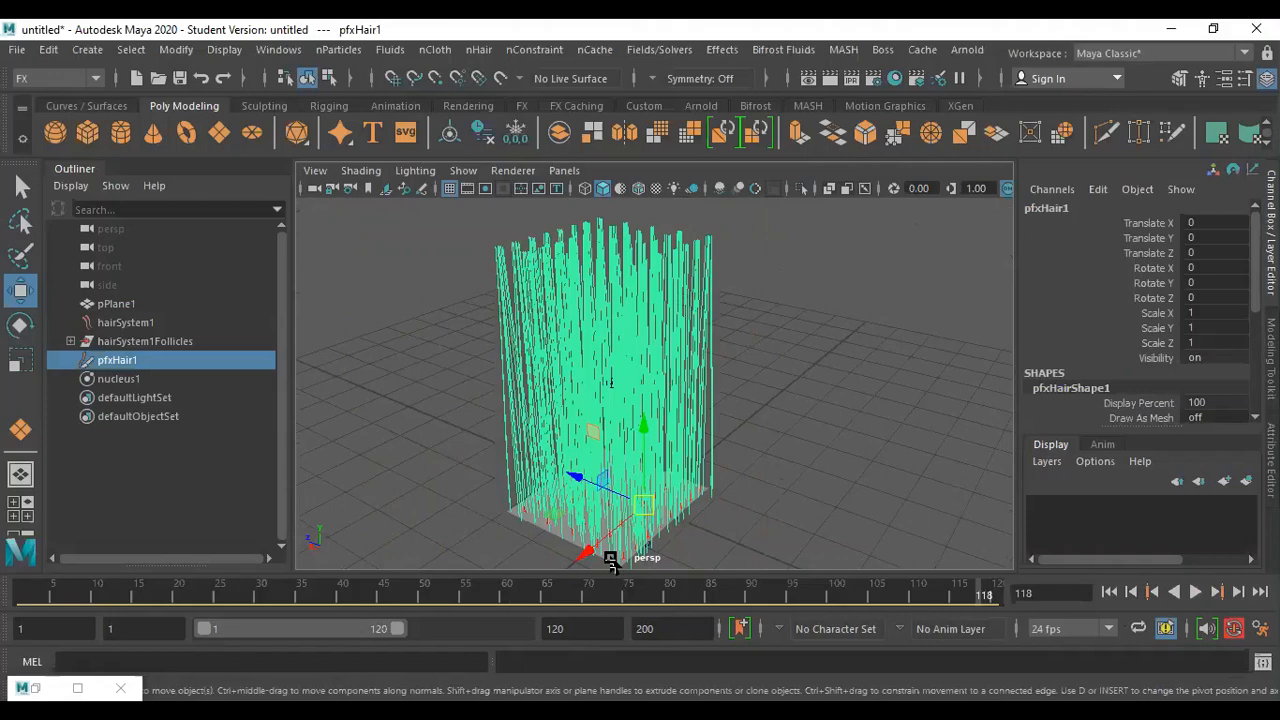
key(e)
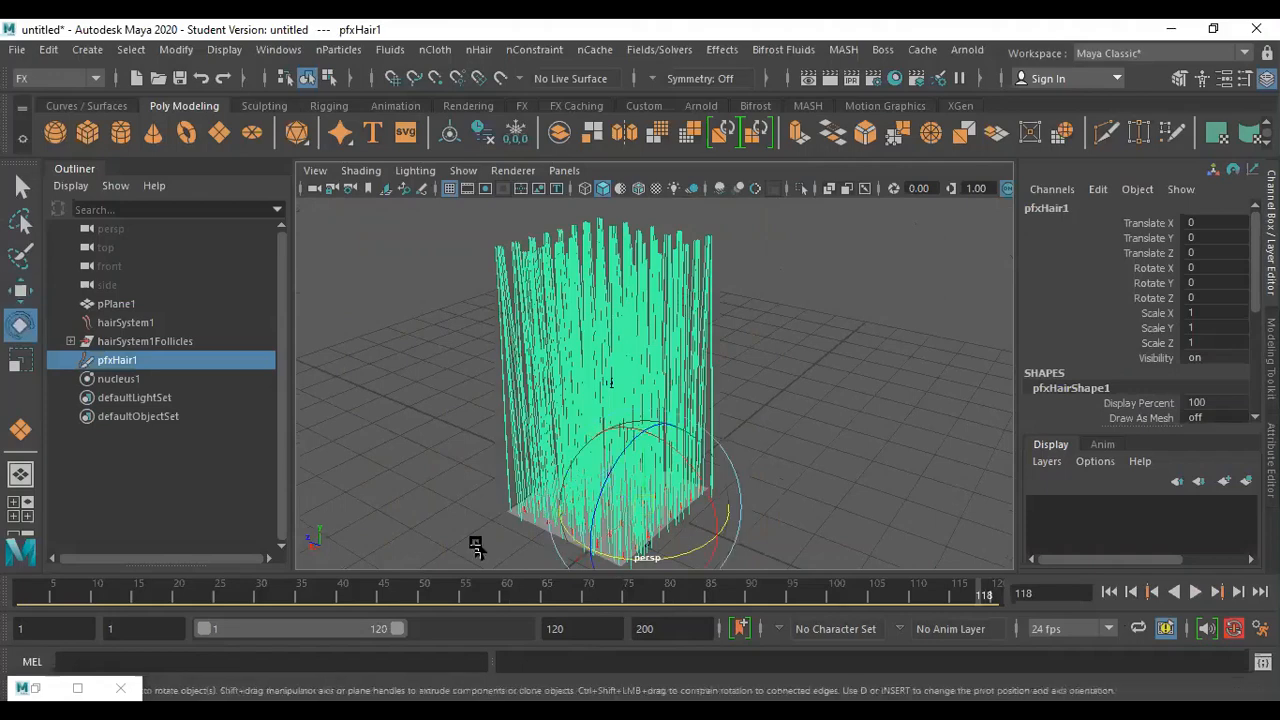
click(21, 599)
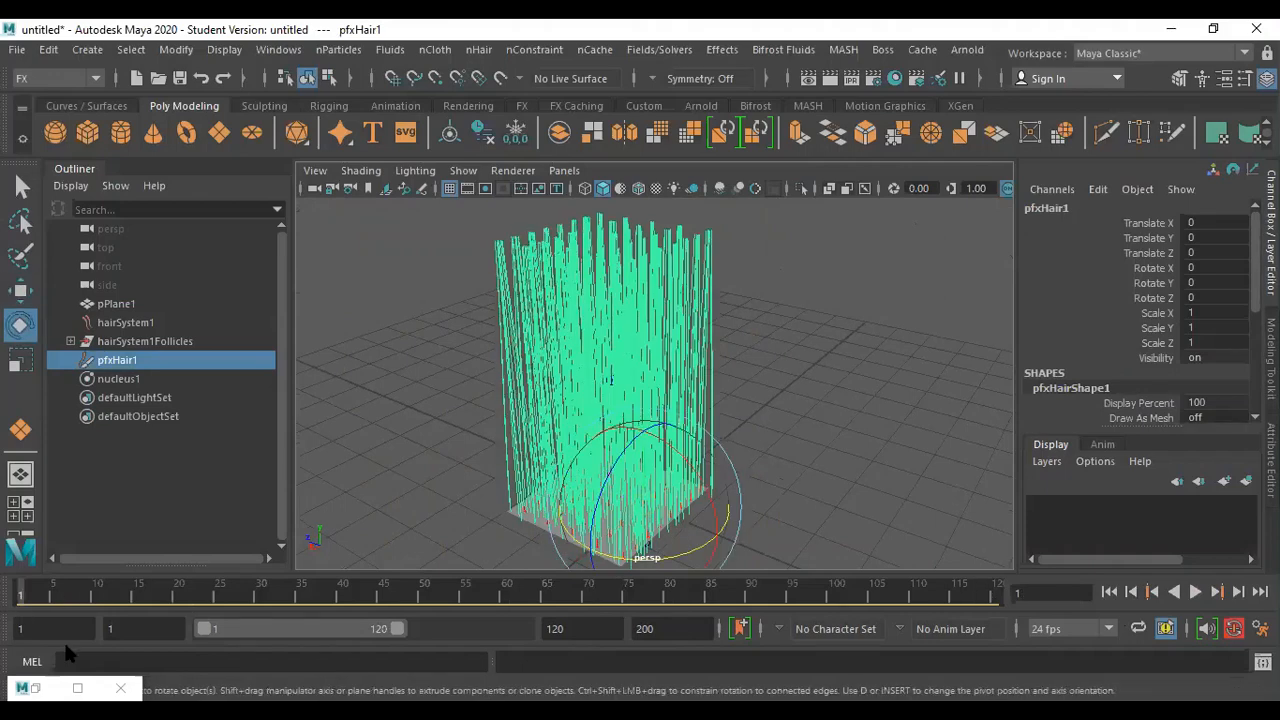
key(s)
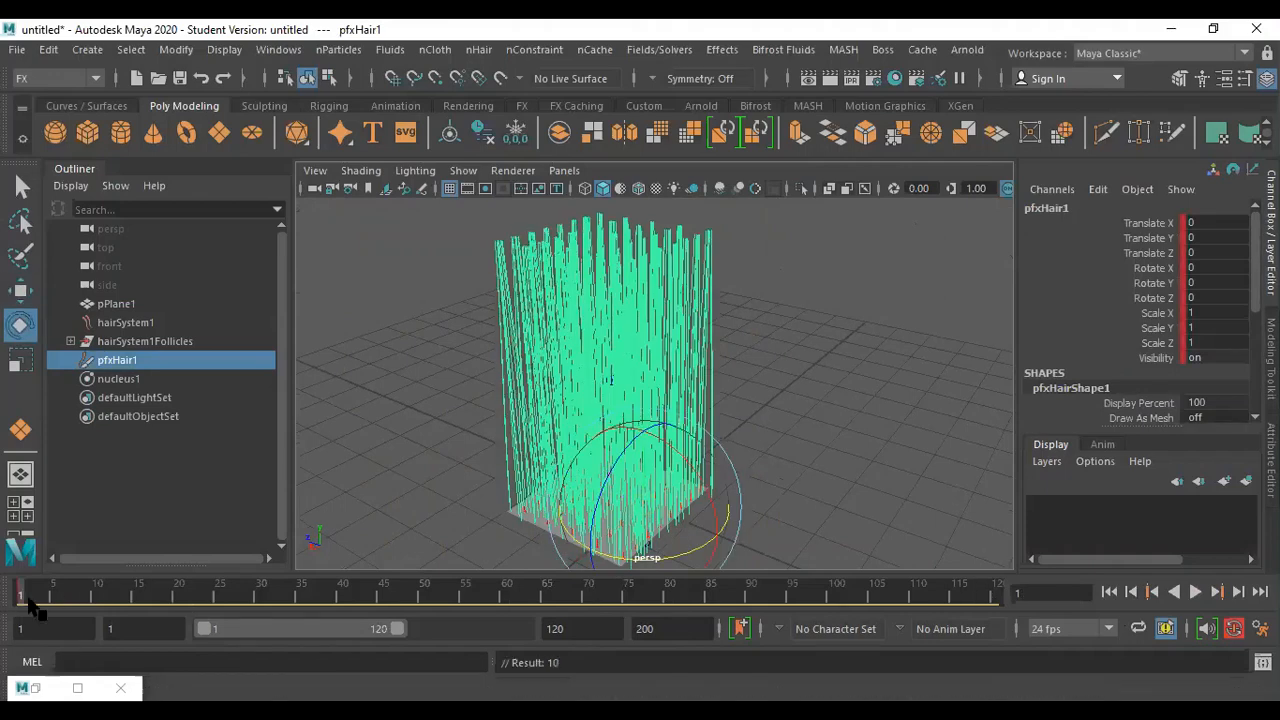
Try to move pfxHair1 away from the plane at frame 46 and undo the move.
key(alt+v)
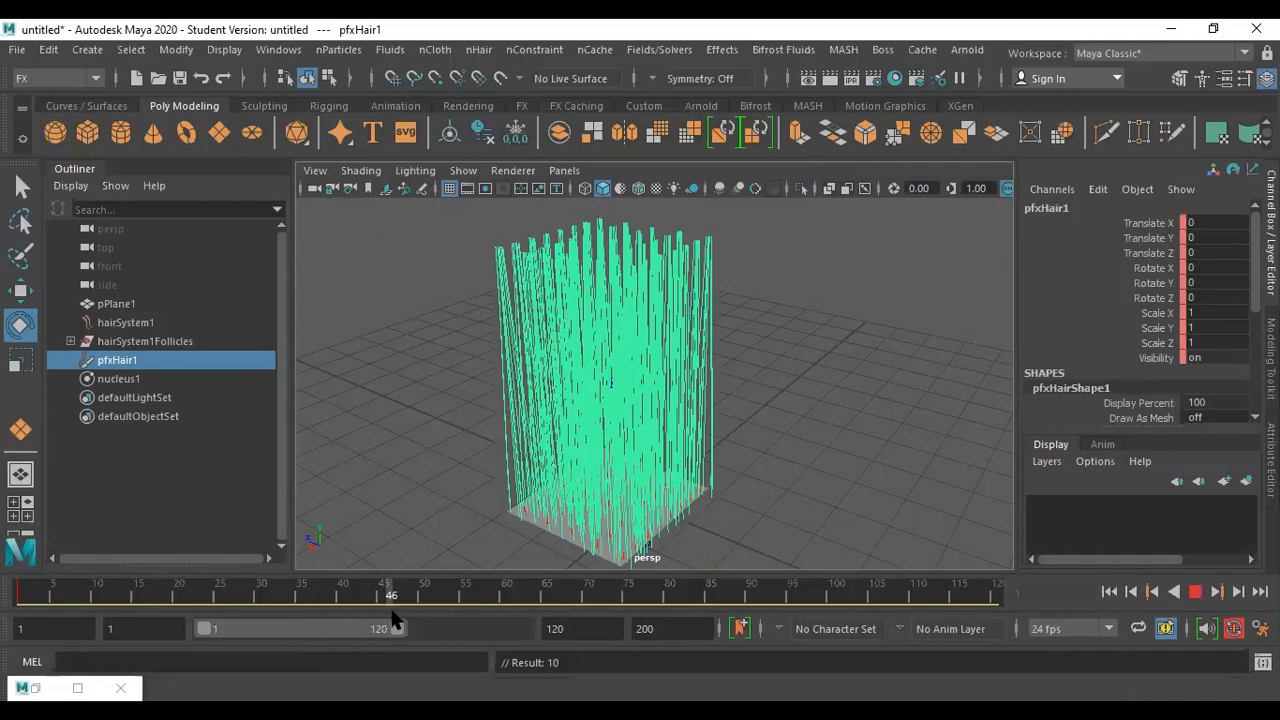
key(alt+v)
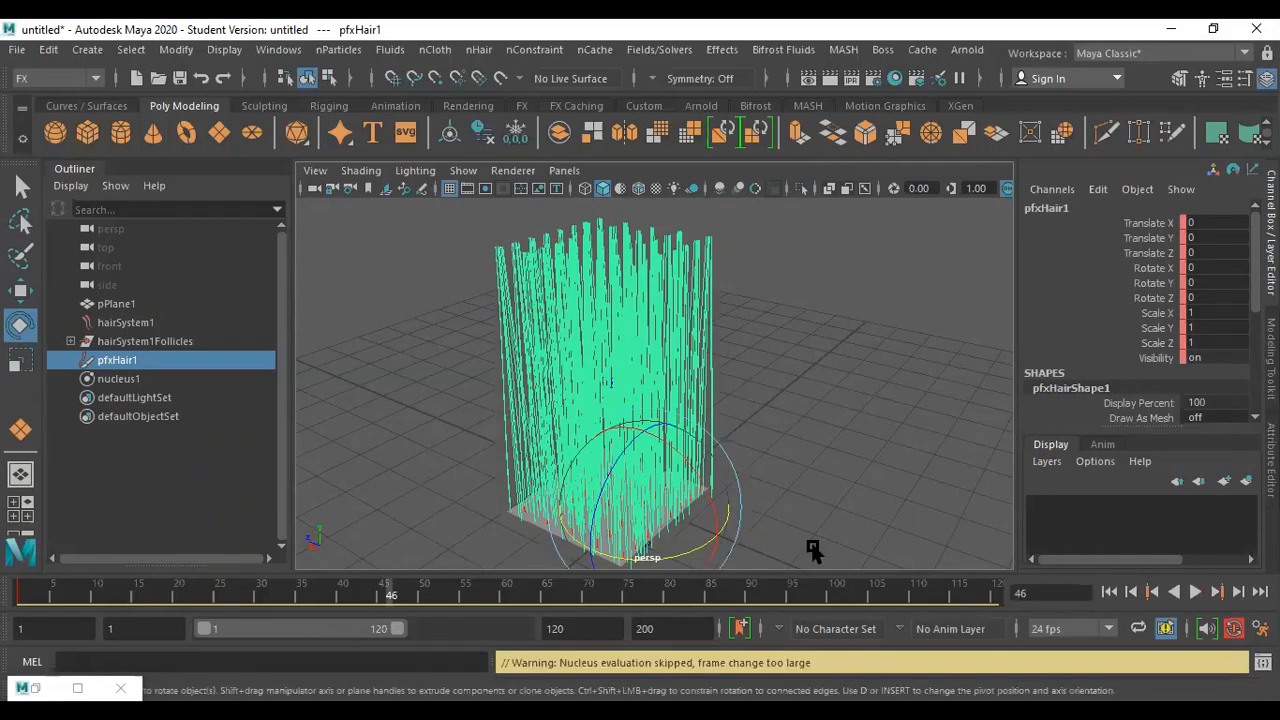
scroll(672, 482, down, 3)
key(w)
drag(651, 469, 474, 423)
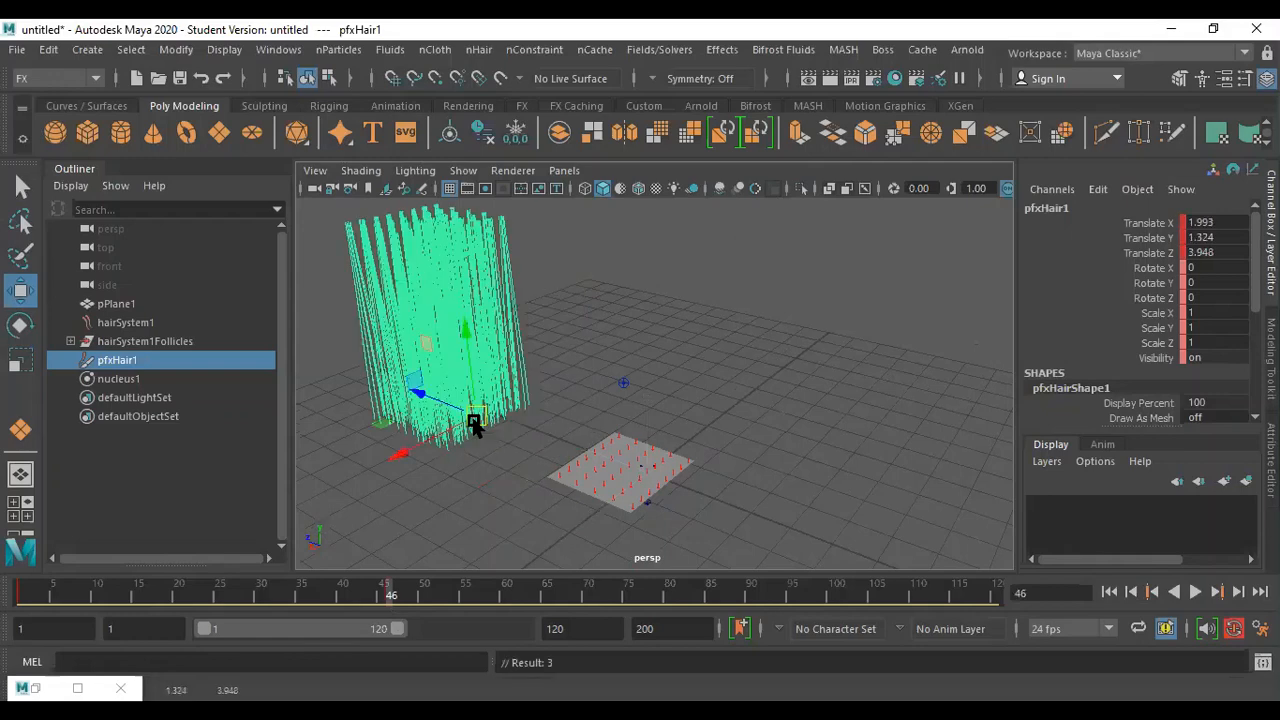
key(ctrl+z)
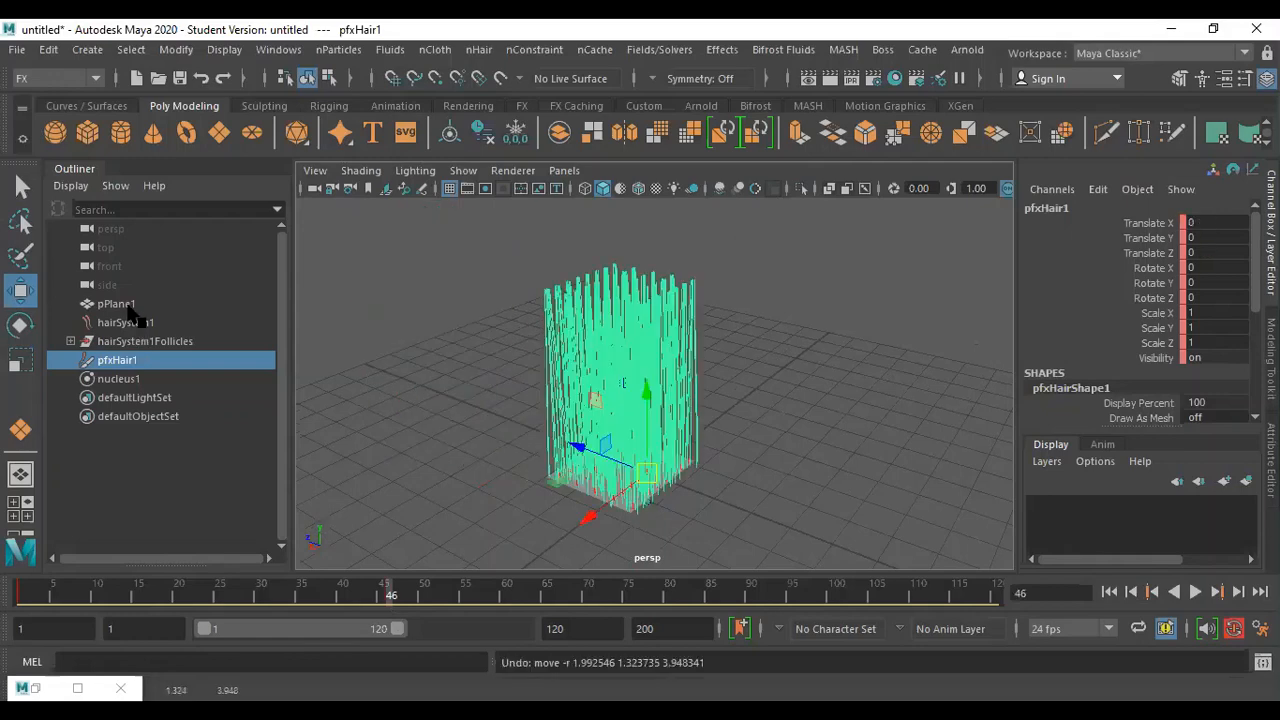
Keyframe pPlane1 at frame 1 and move it to about X 3.509, Y 0.964, Z 5.625 at frame 39.
click(127, 305)
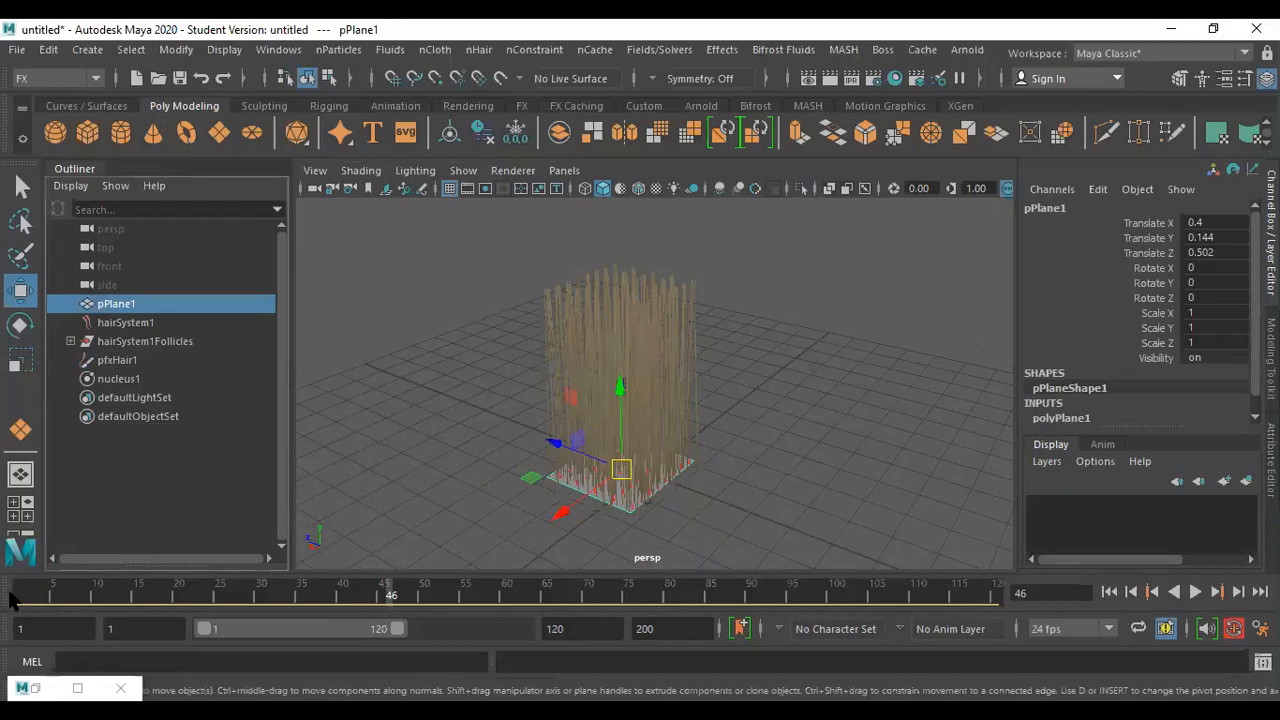
key(alt+v)
key(s)
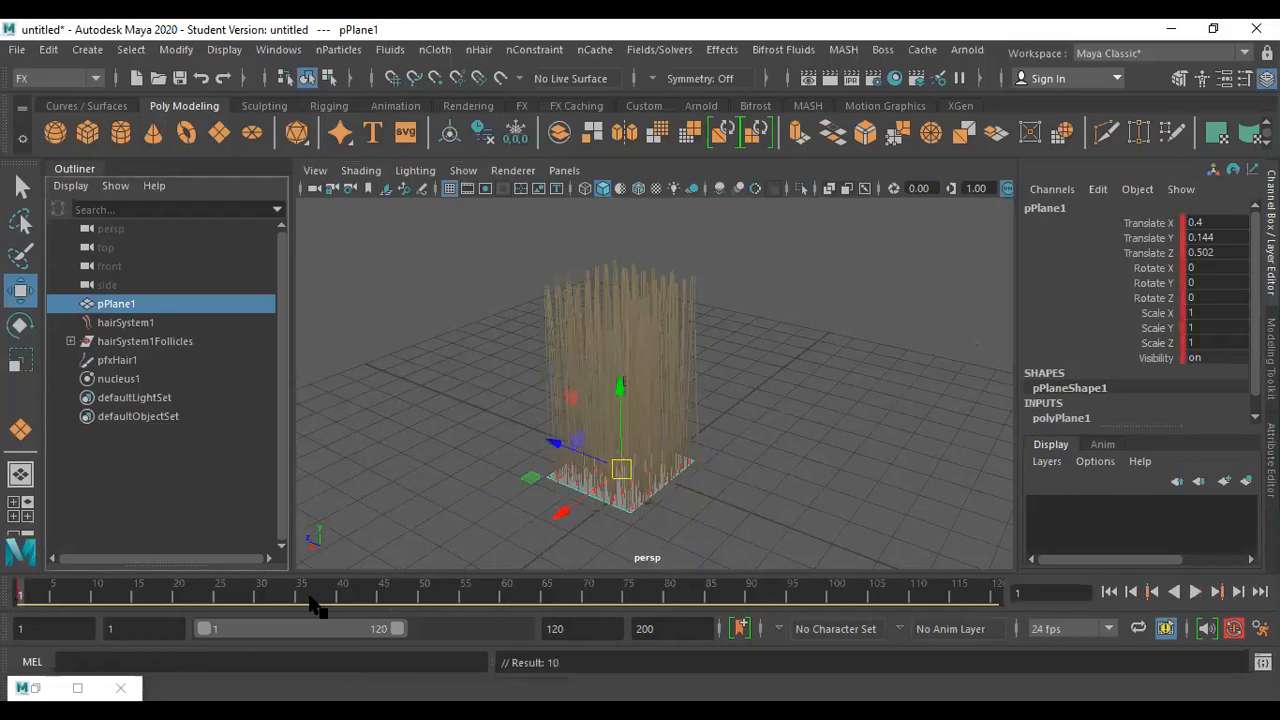
key(alt+v)
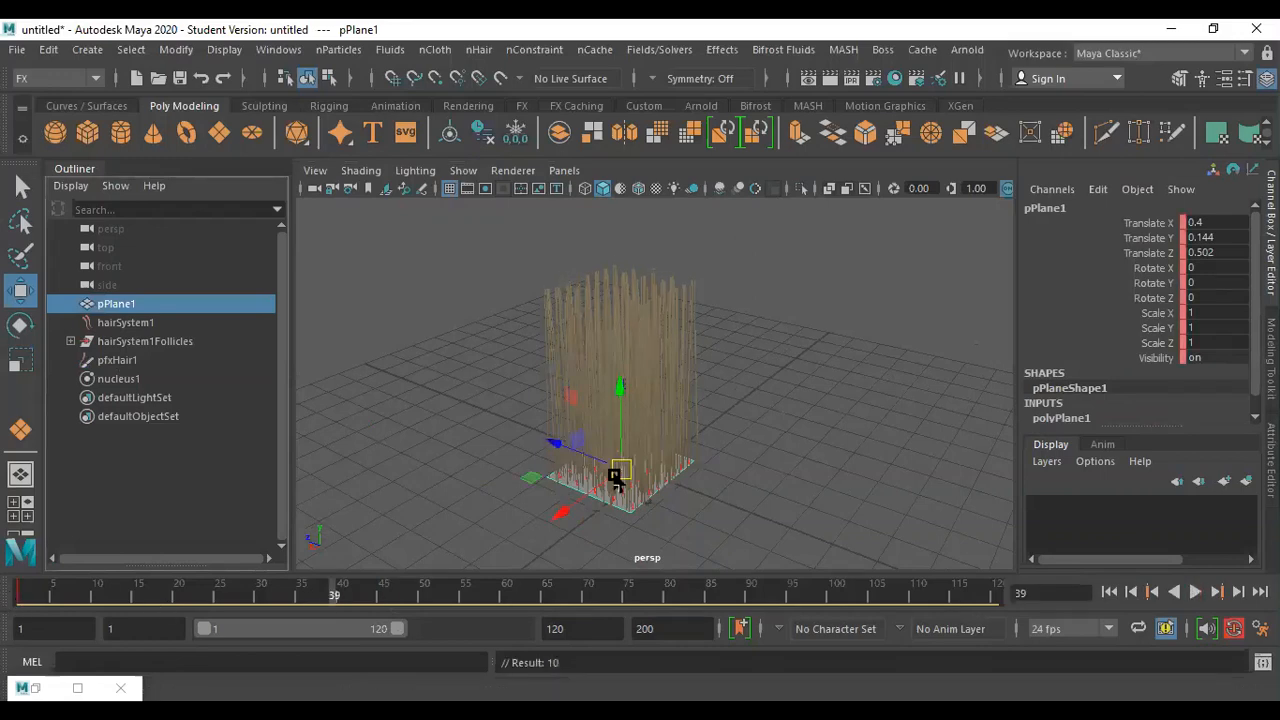
drag(618, 472, 383, 440)
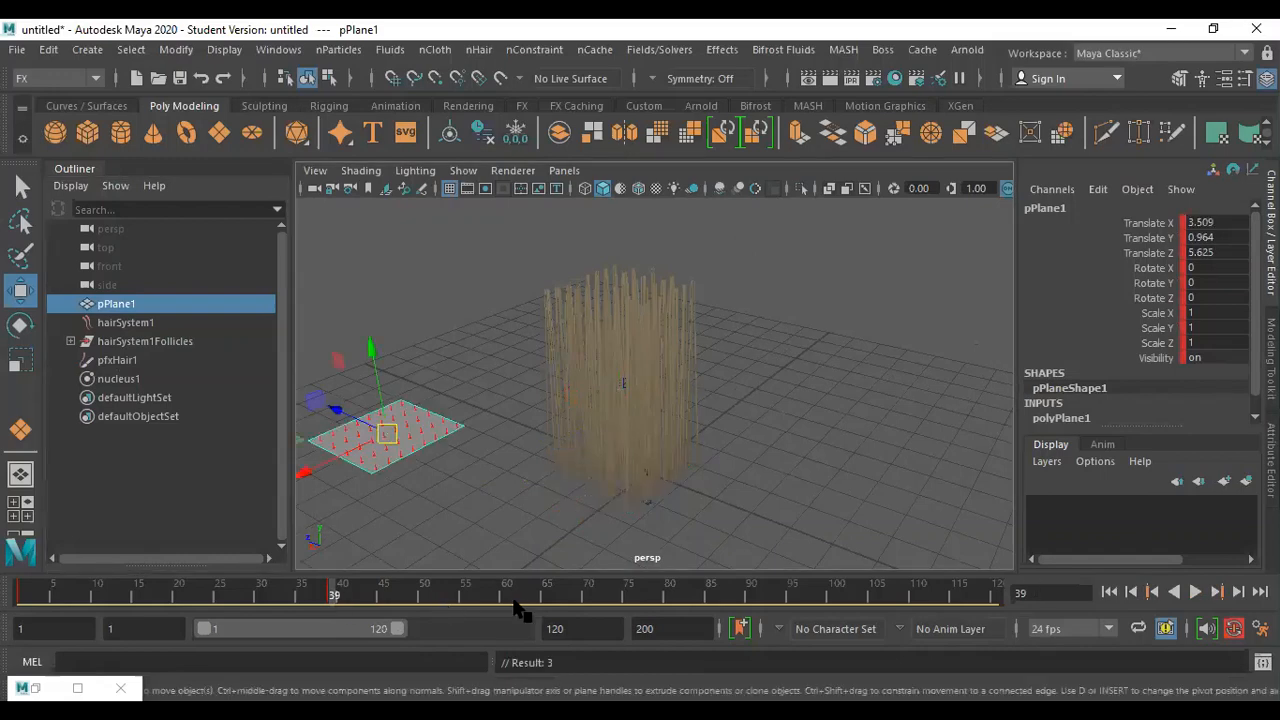
Return to frame 1 and play the animation to check how the hair follows the moving plane.
key(alt+v)
click(61, 590)
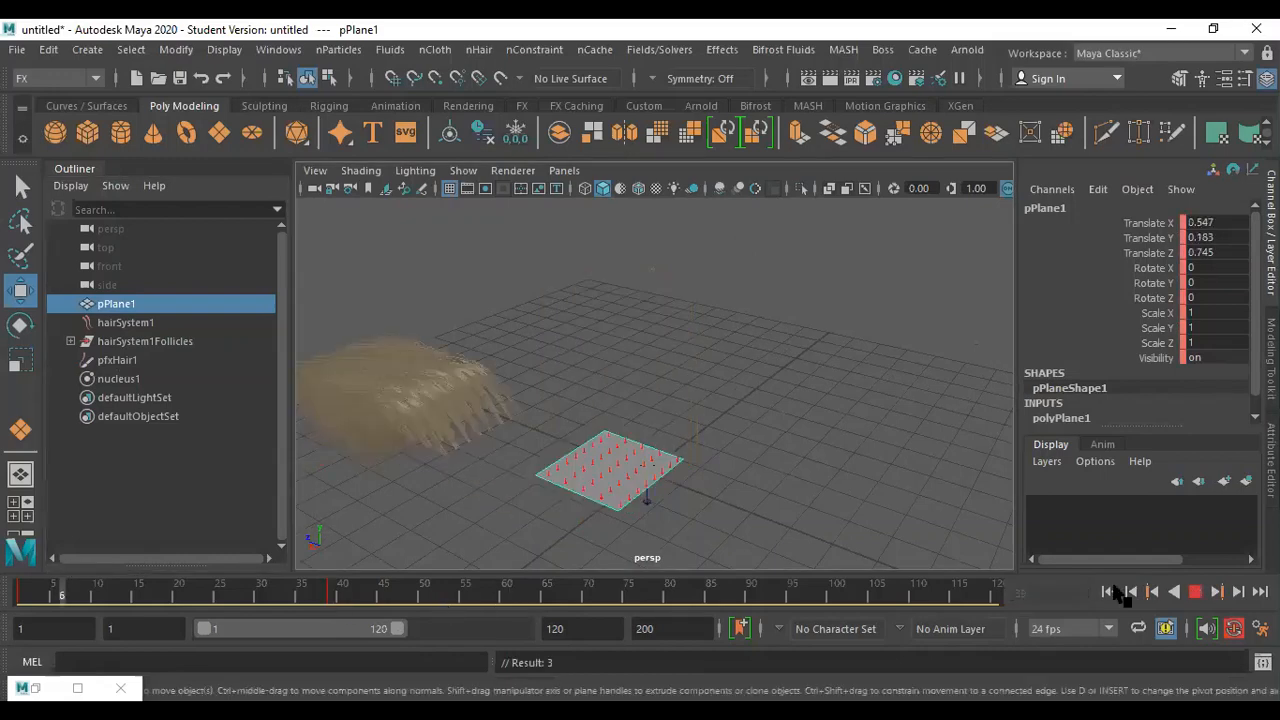
key(alt+shift+v)
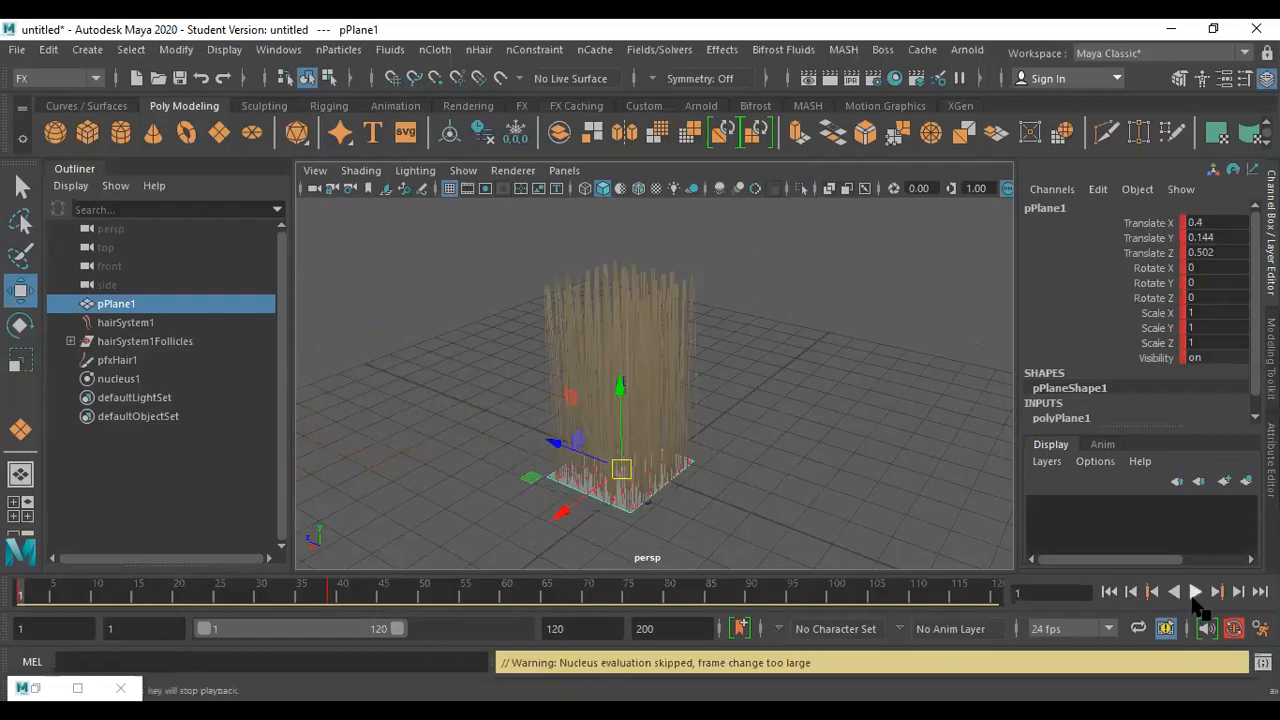
click(1195, 594)
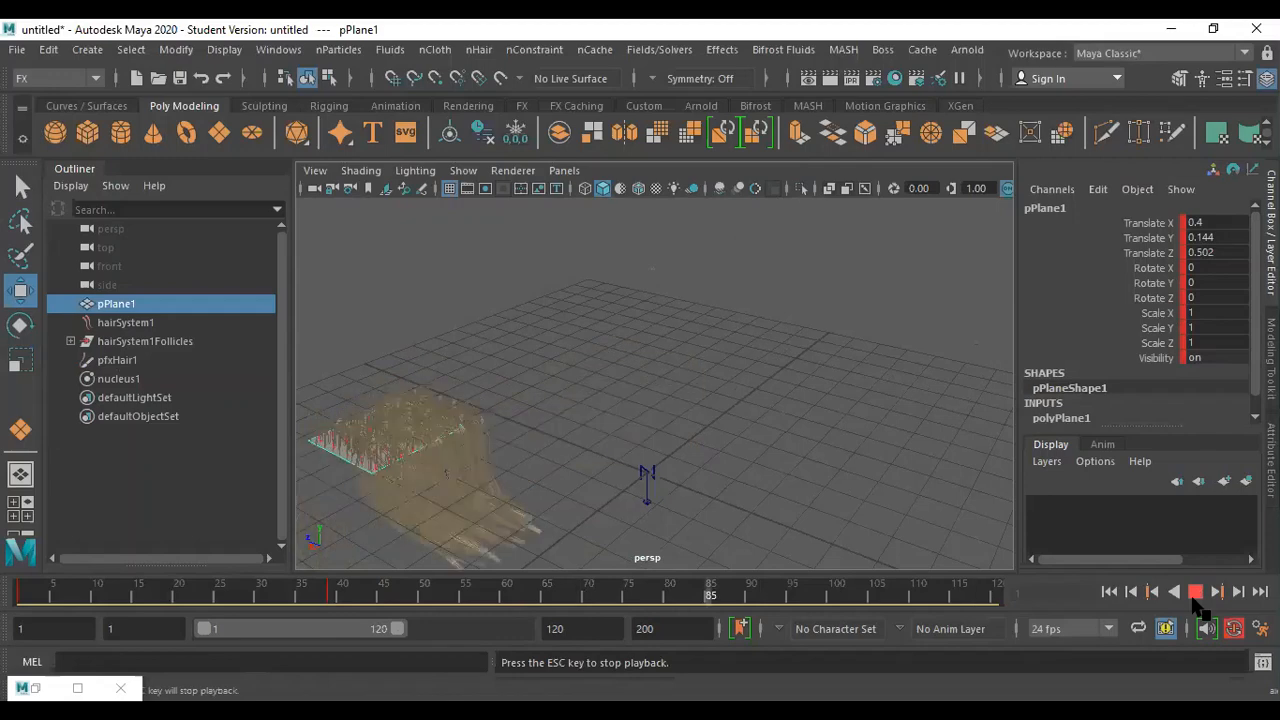
Stop playback and examine curve1 and curve2 under the first two follicles of the hairSystem1Follicles group.
click(1195, 594)
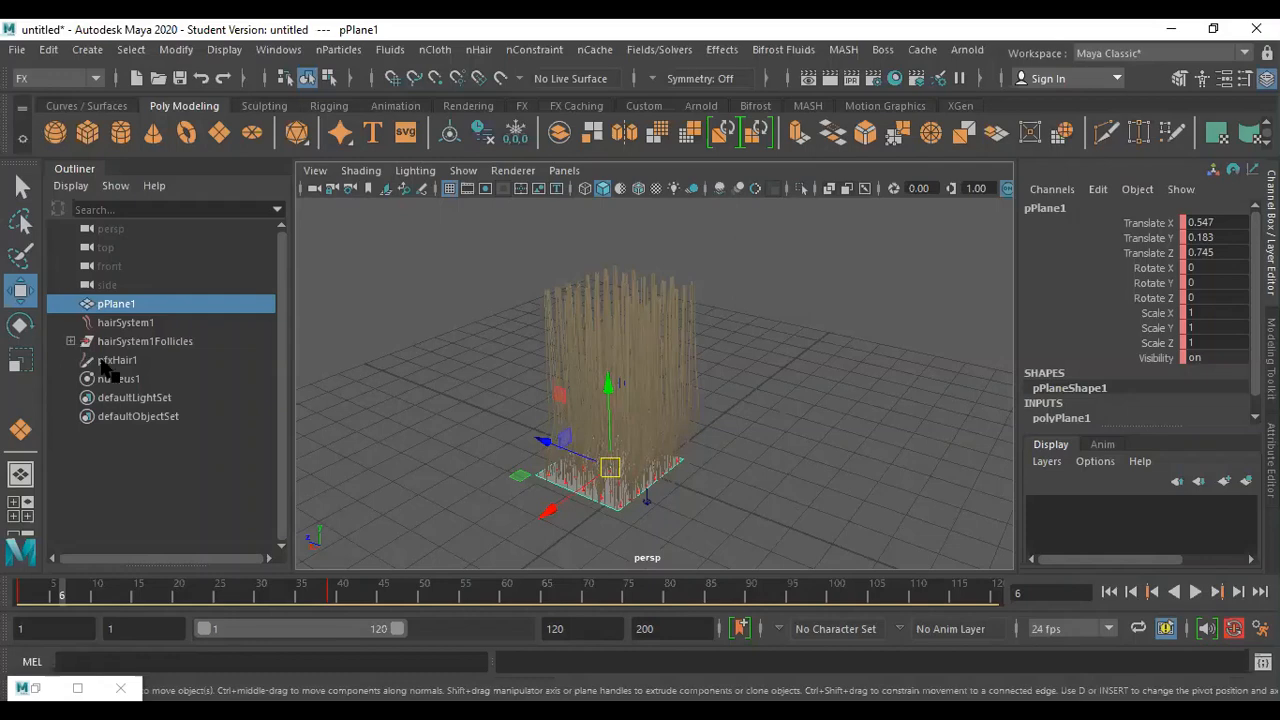
click(71, 342)
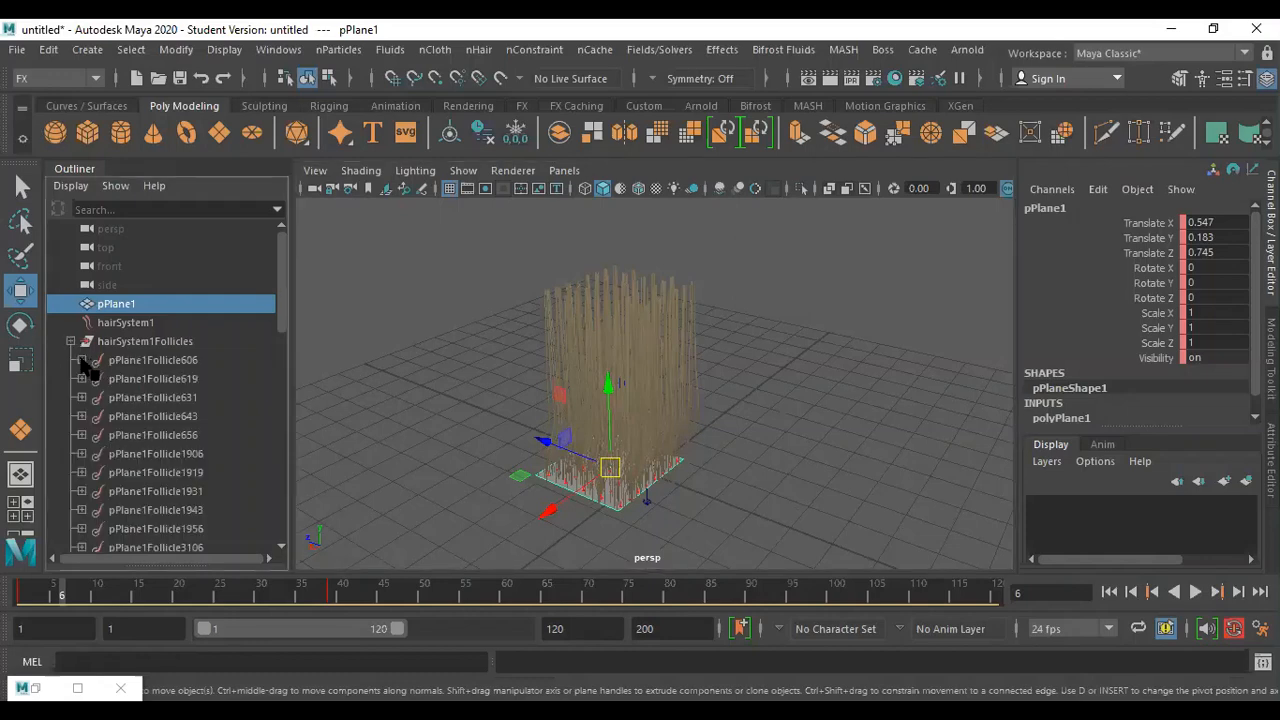
click(81, 360)
click(112, 379)
click(81, 397)
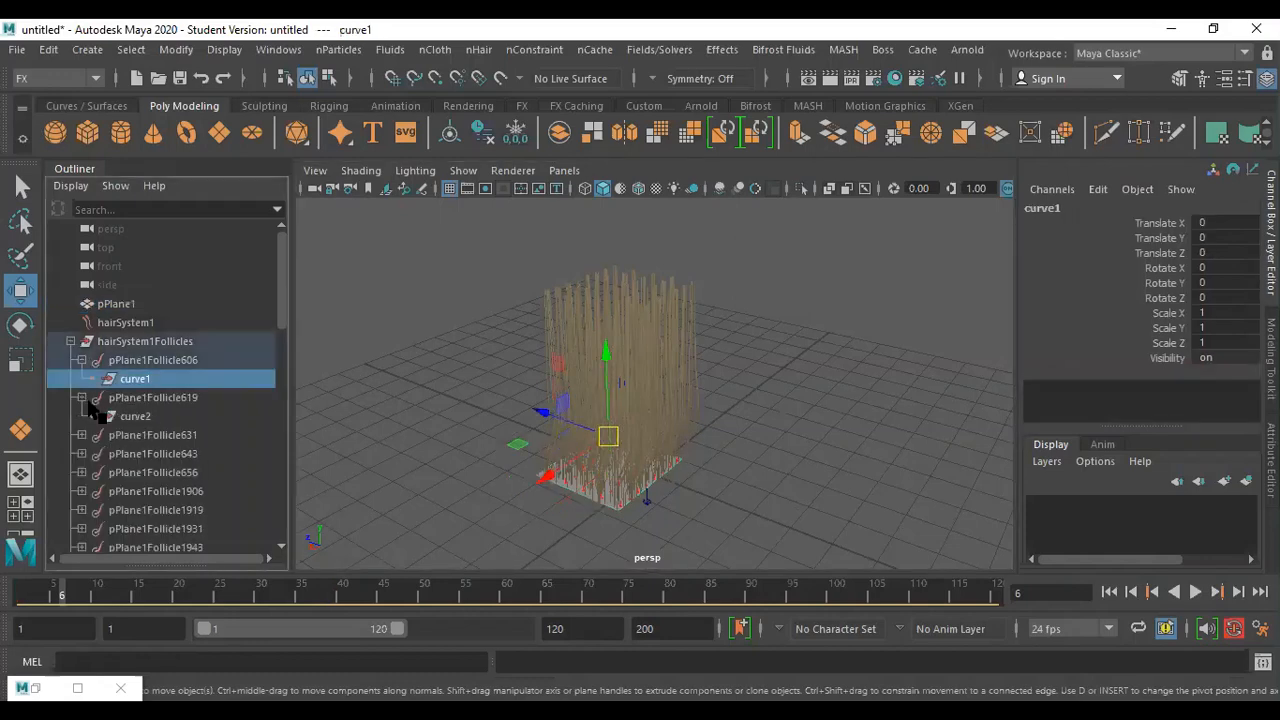
click(125, 418)
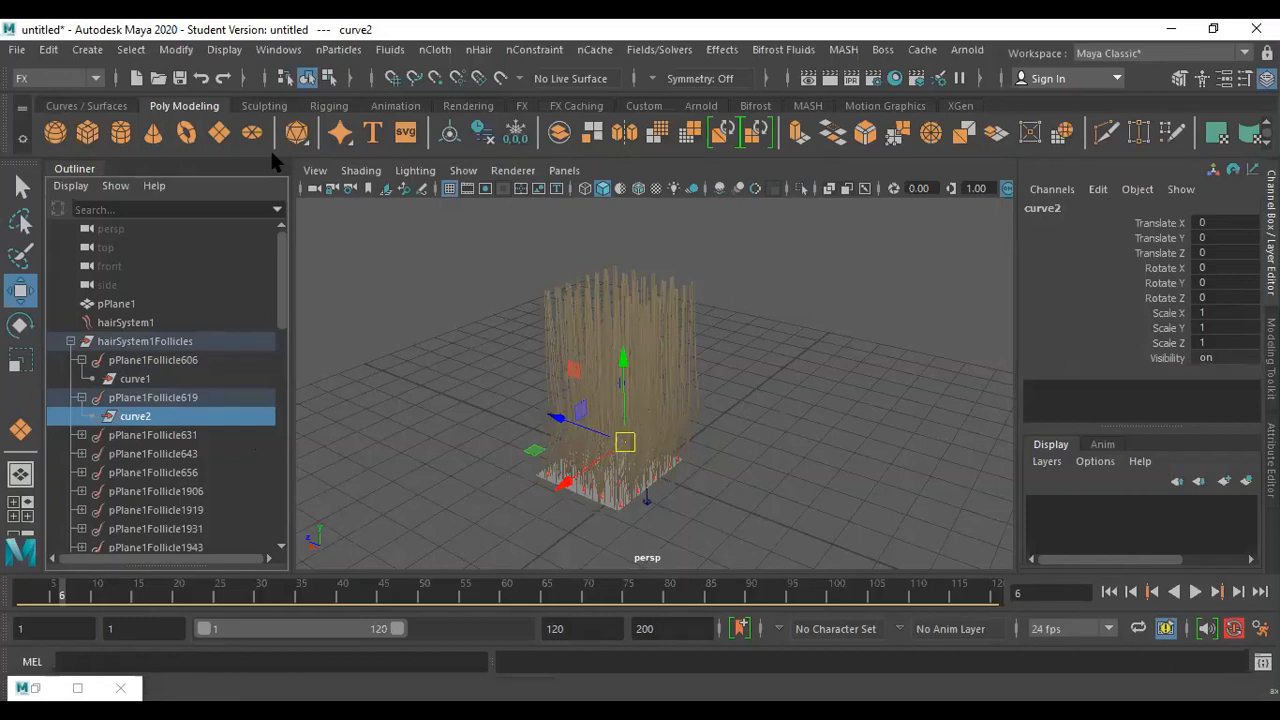
Start a new empty scene and switch the viewport to the front view.
key(ctrl+n)
click(649, 371)
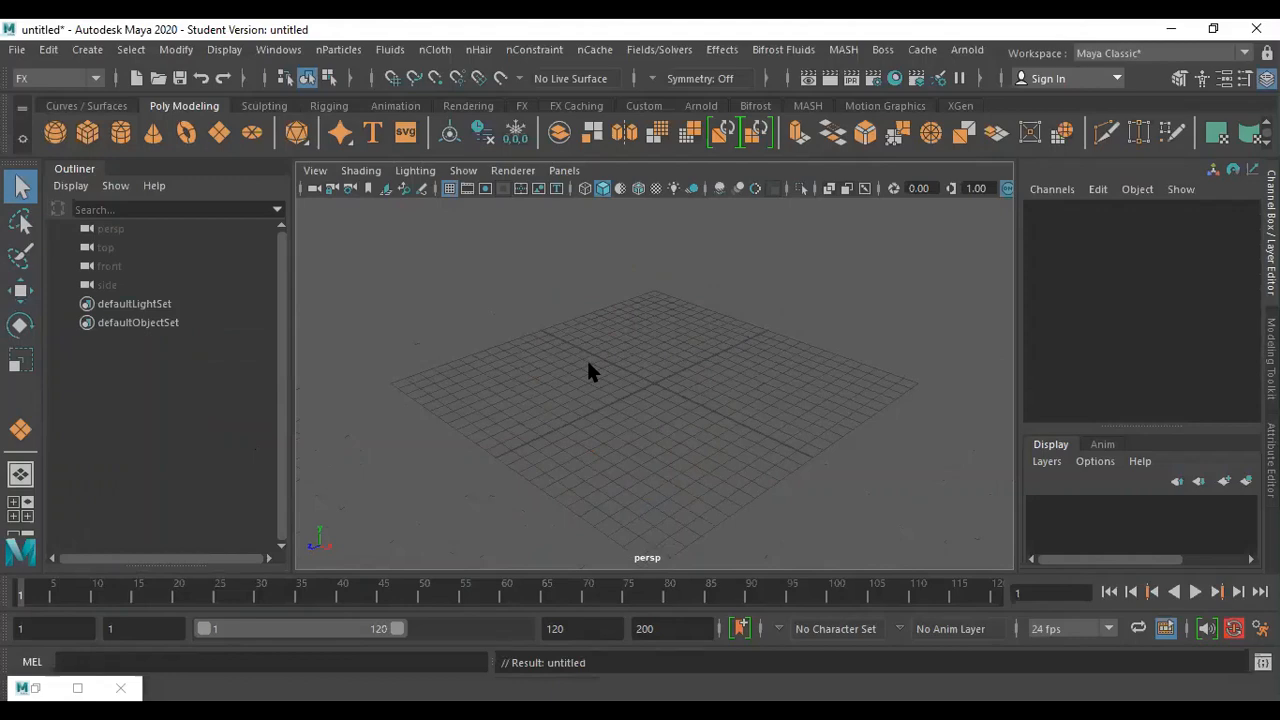
key(space)
key(space)
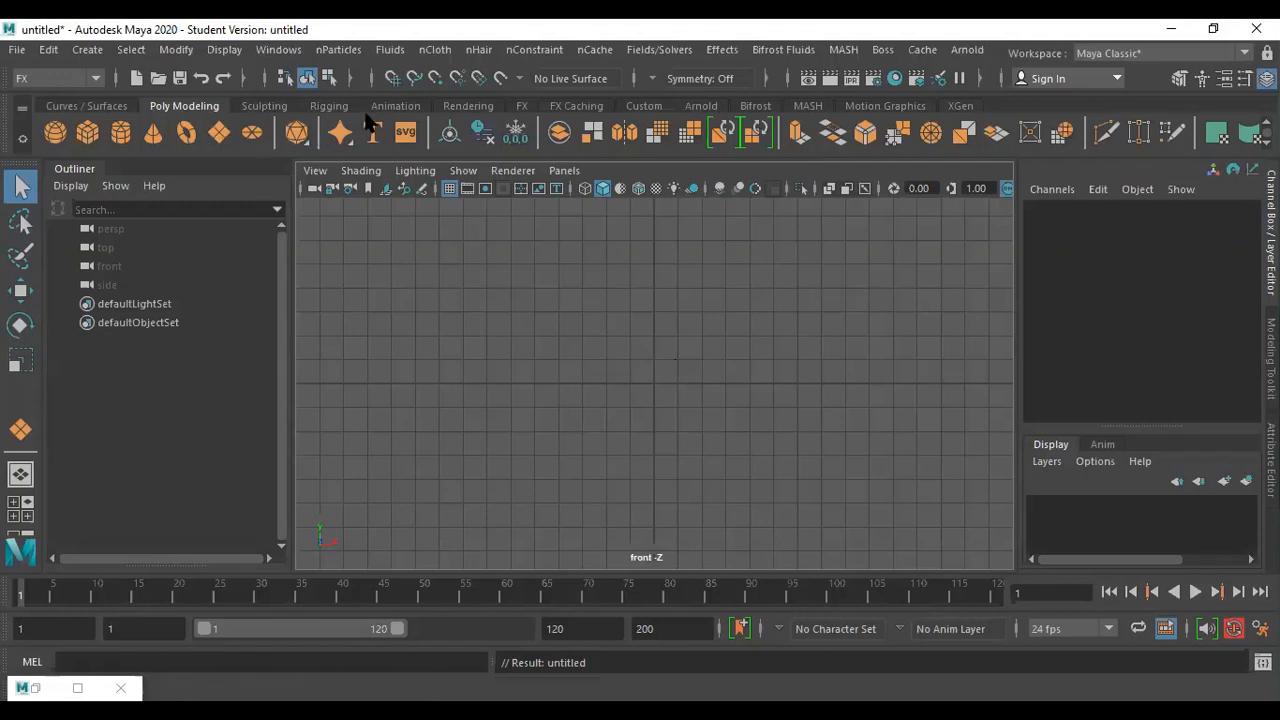
Activate the Create Joints tool and switch the menu set from FX to Rigging.
click(329, 106)
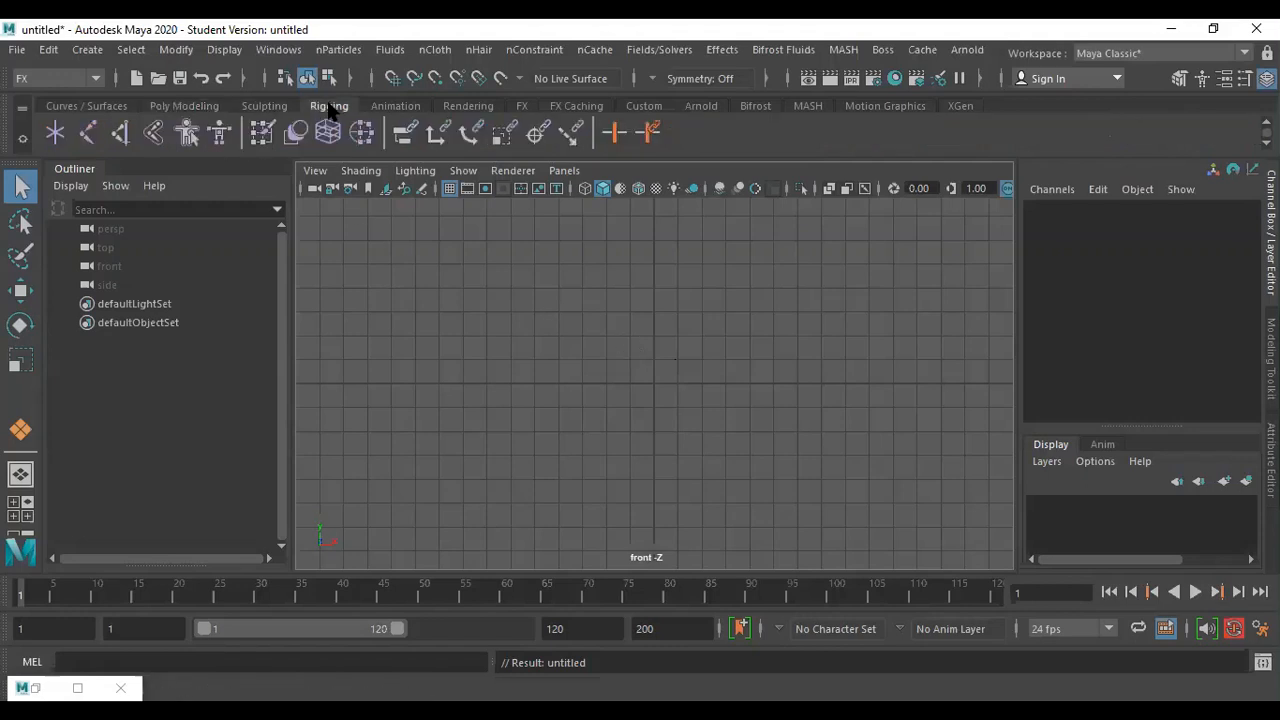
click(90, 133)
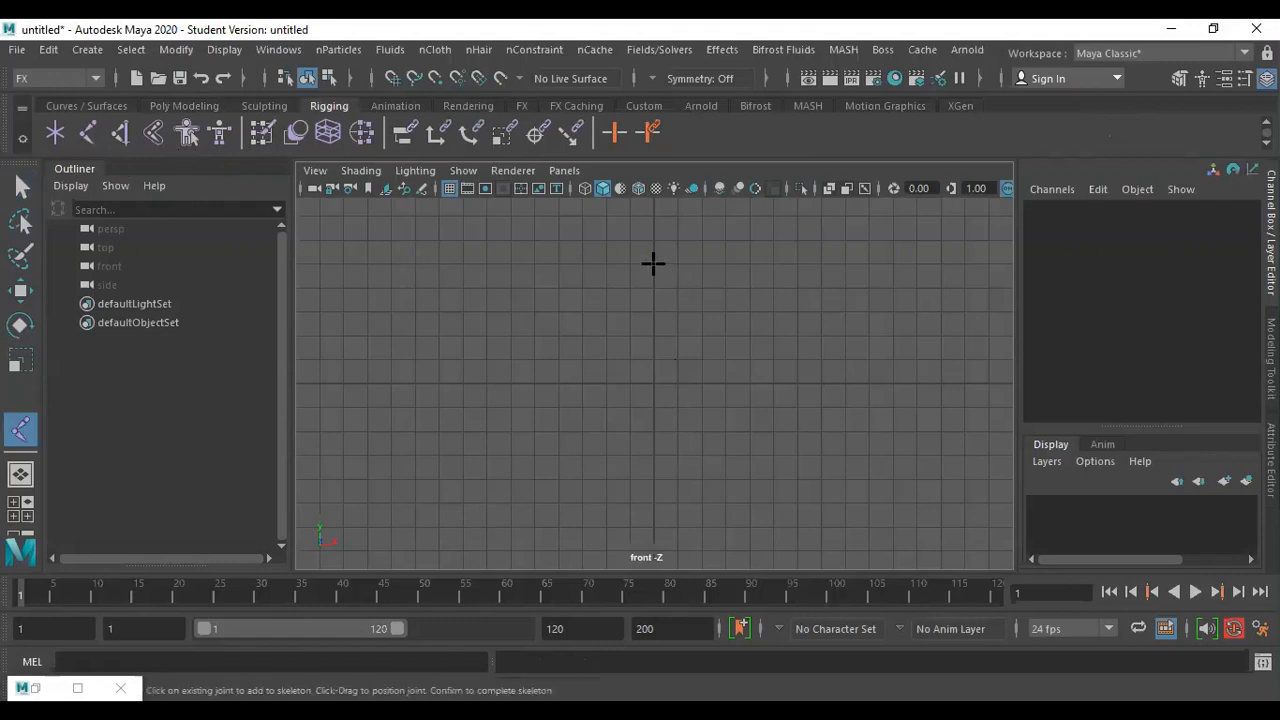
click(60, 78)
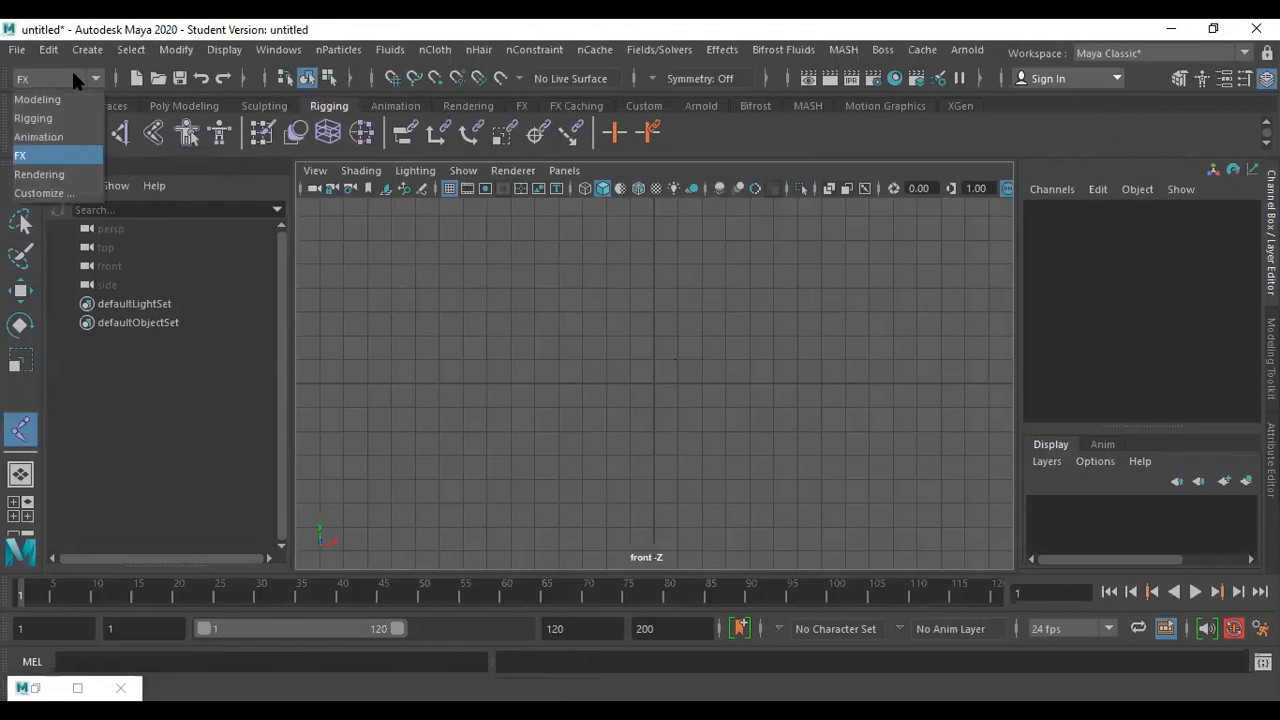
click(46, 121)
click(336, 49)
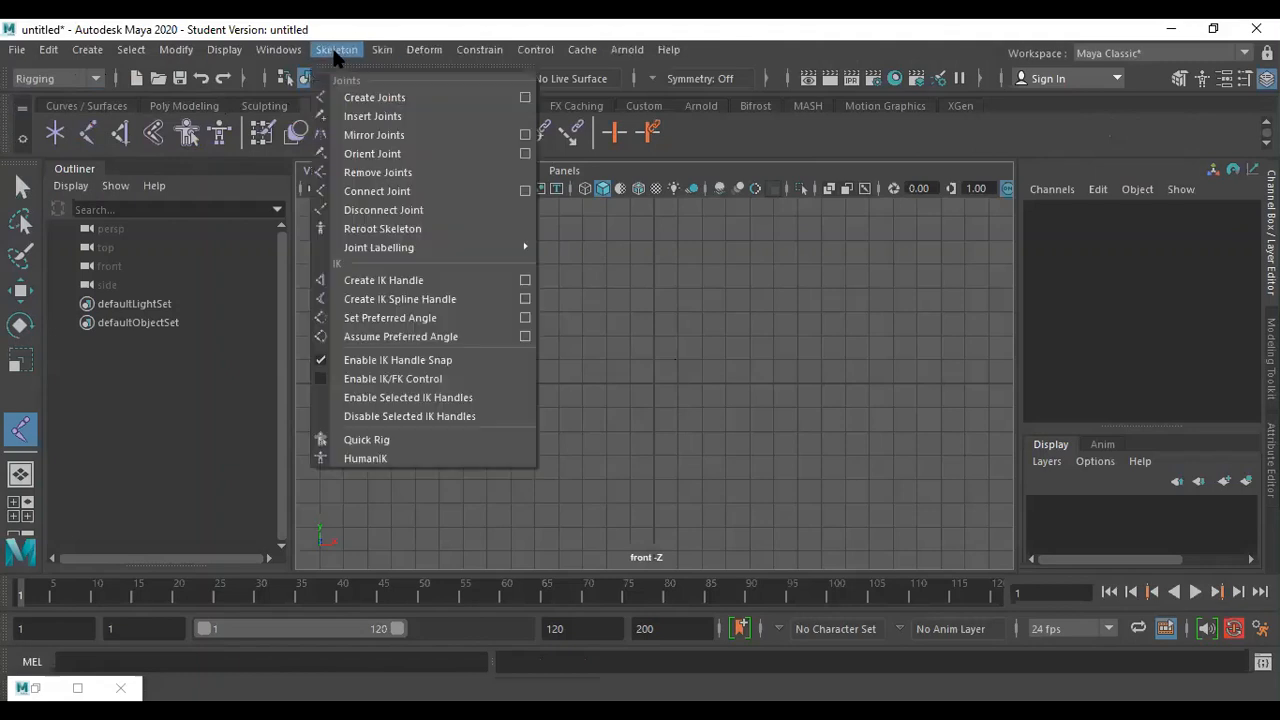
click(702, 323)
key(ctrl+z)
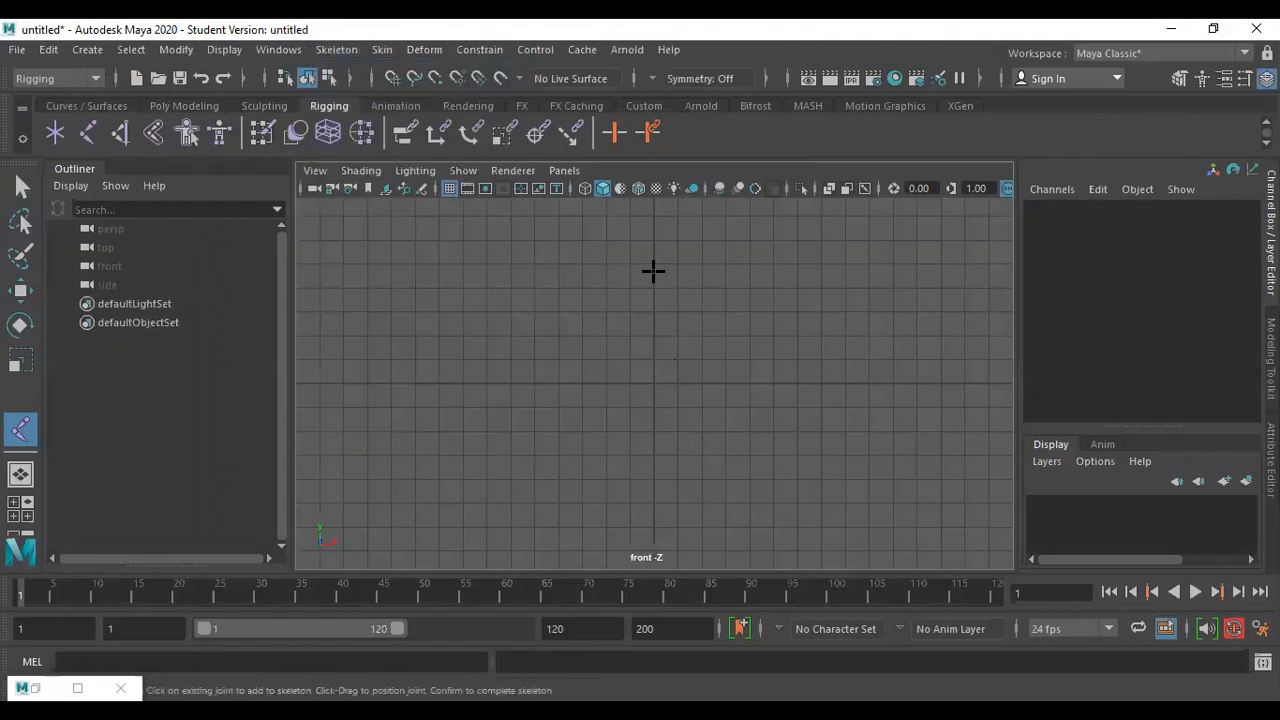
Draw a chain of five joints curving downward near the vertical axis, starting at about X -0.1, Y 5.5.
click(652, 251)
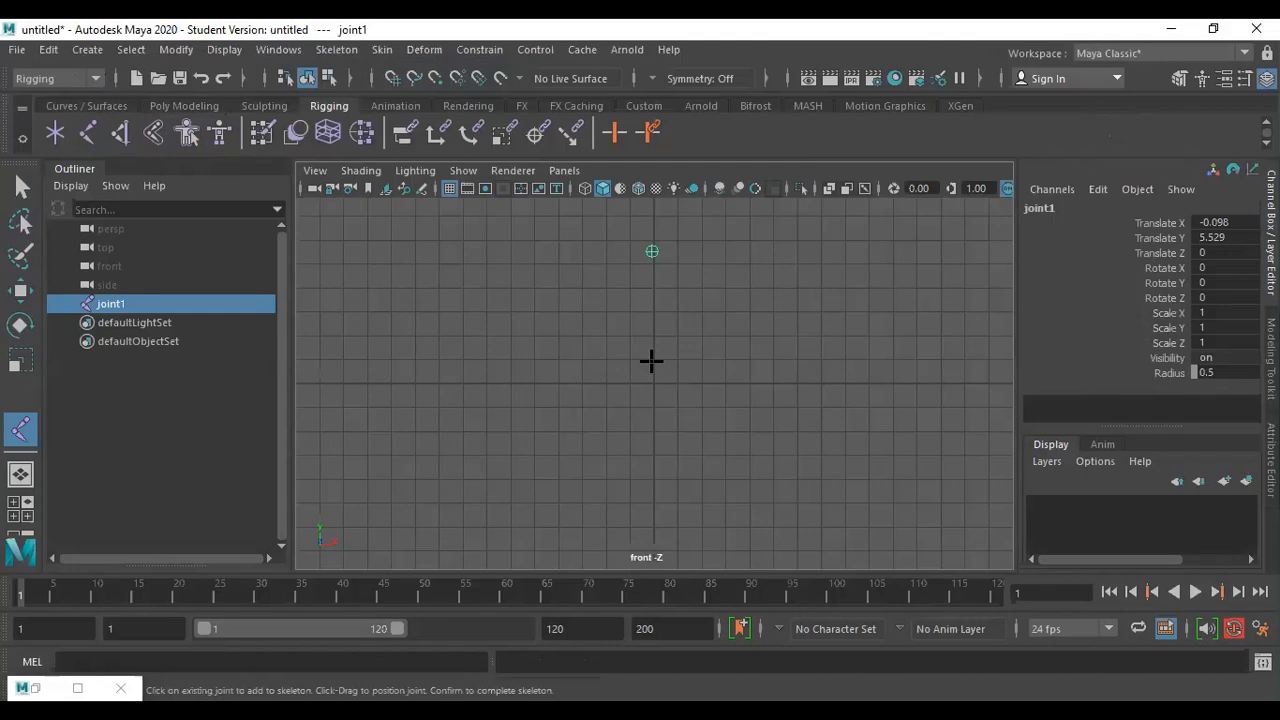
click(678, 302)
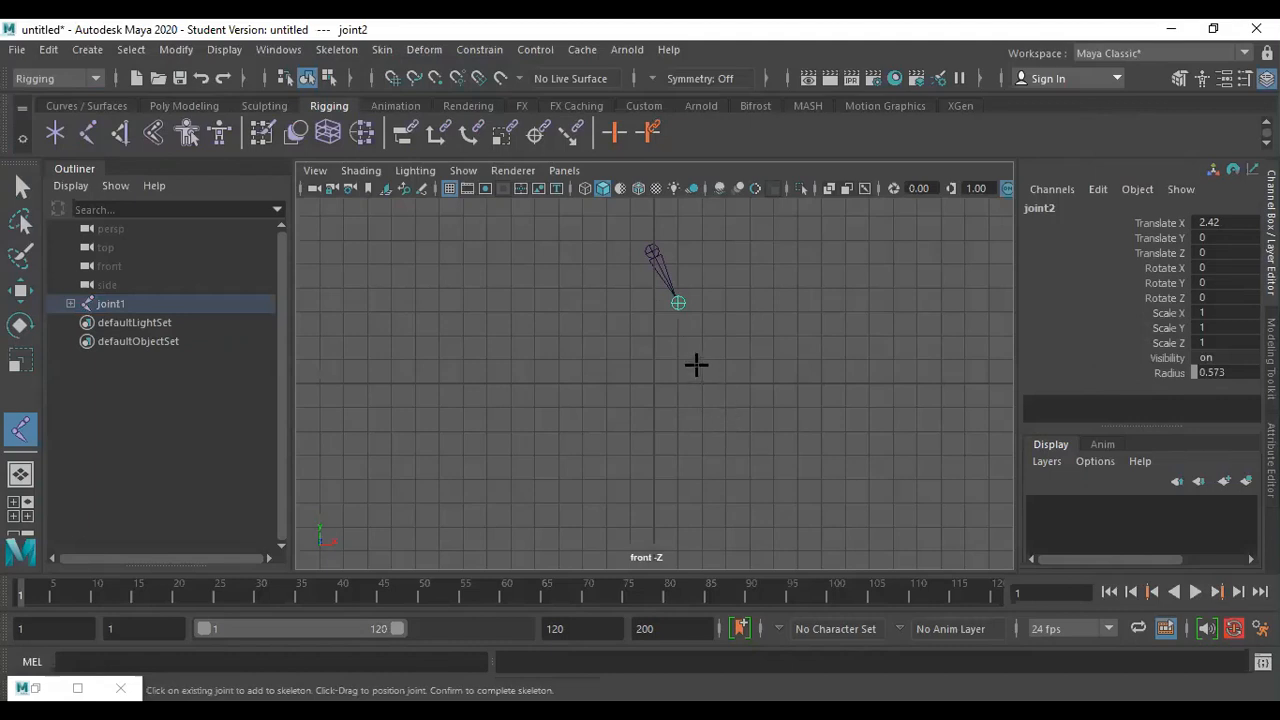
click(690, 364)
click(696, 437)
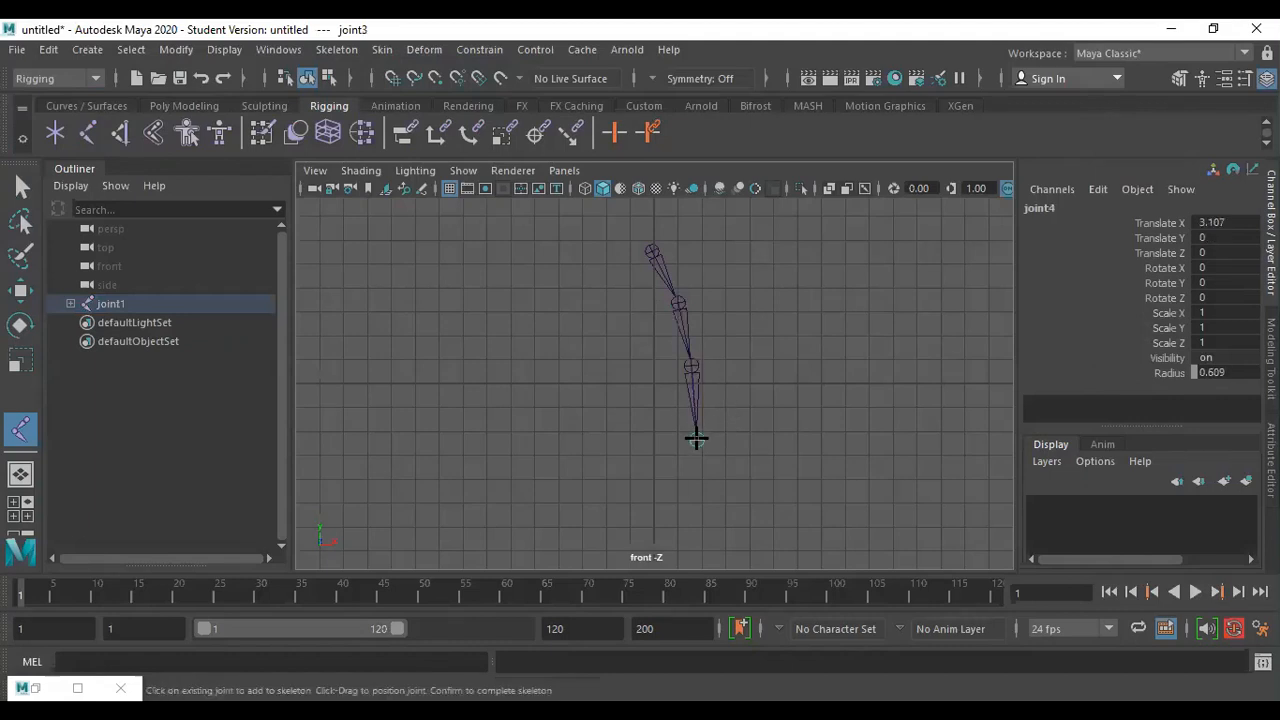
click(678, 515)
click(21, 186)
click(716, 305)
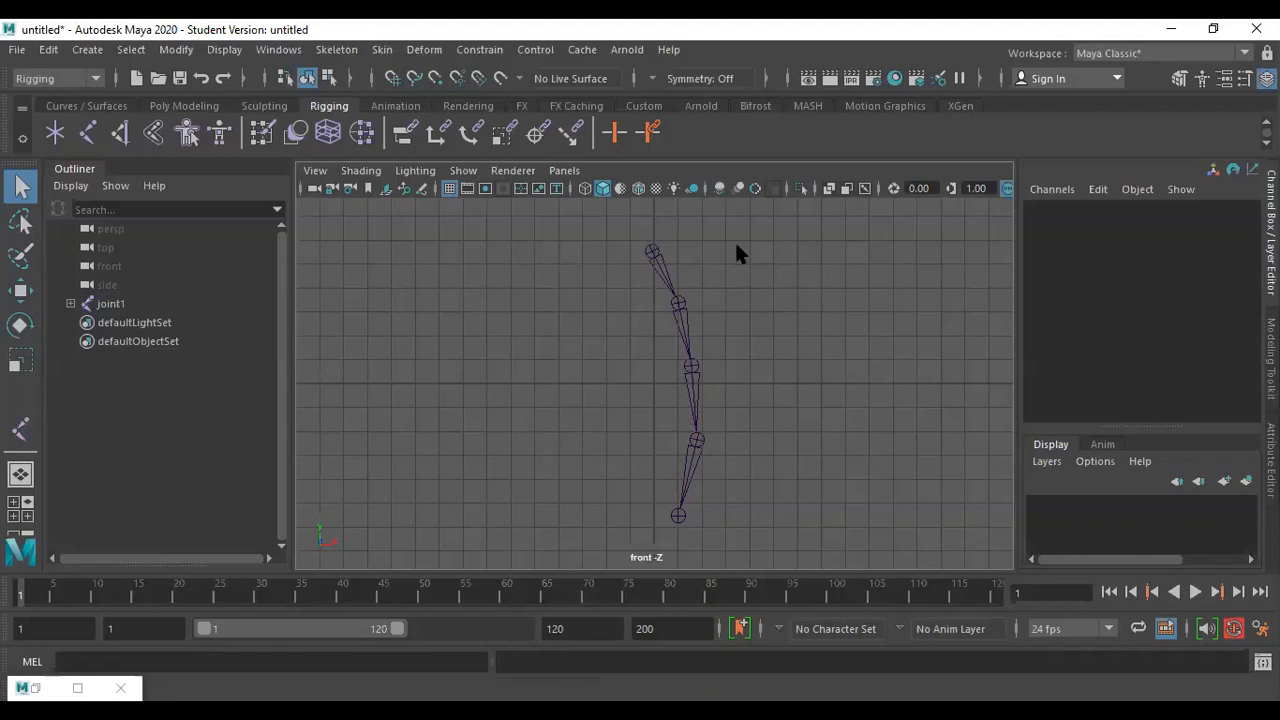
Try to create an IK spline handle from the top joint to the bottom joint and undo the attempt.
click(657, 254)
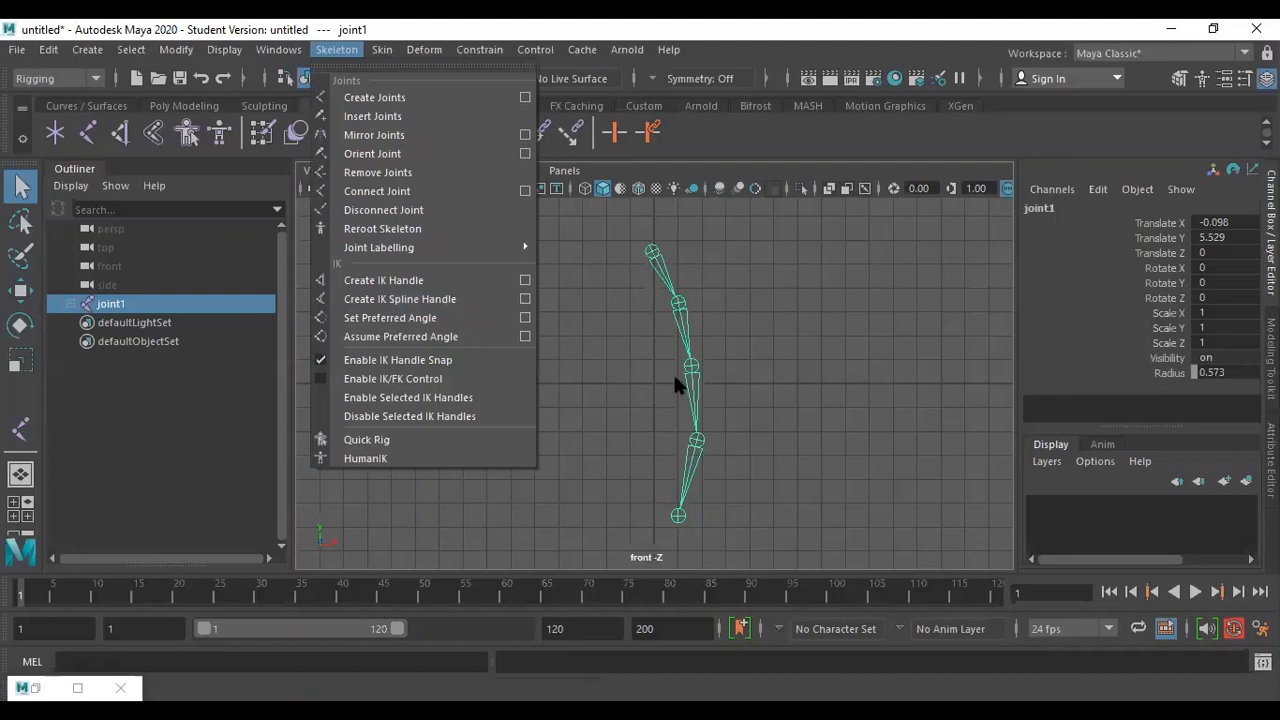
click(463, 298)
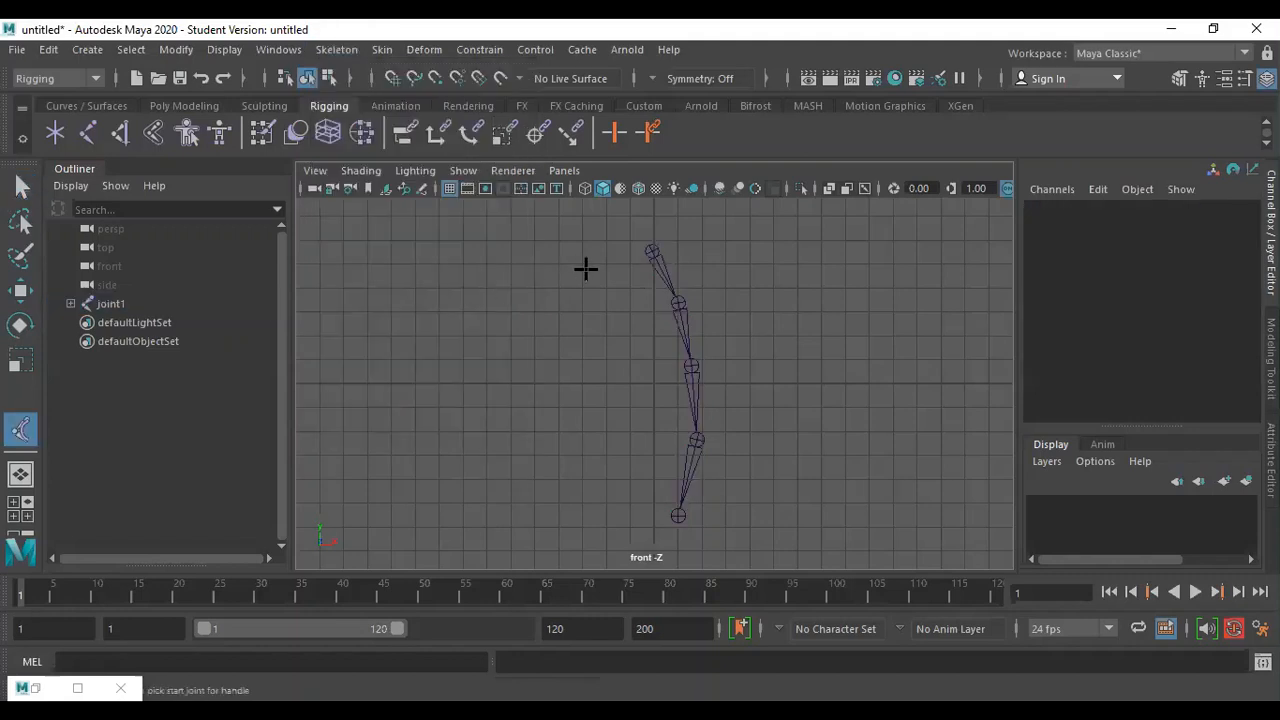
click(649, 249)
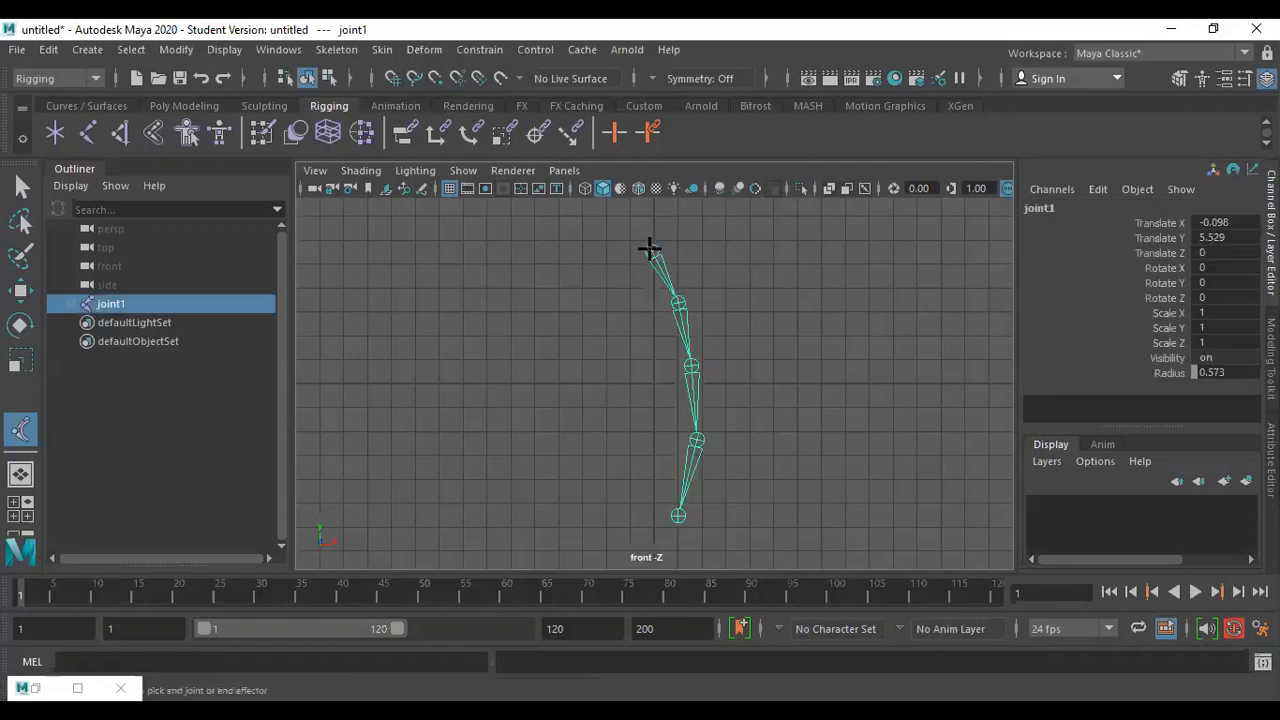
click(676, 512)
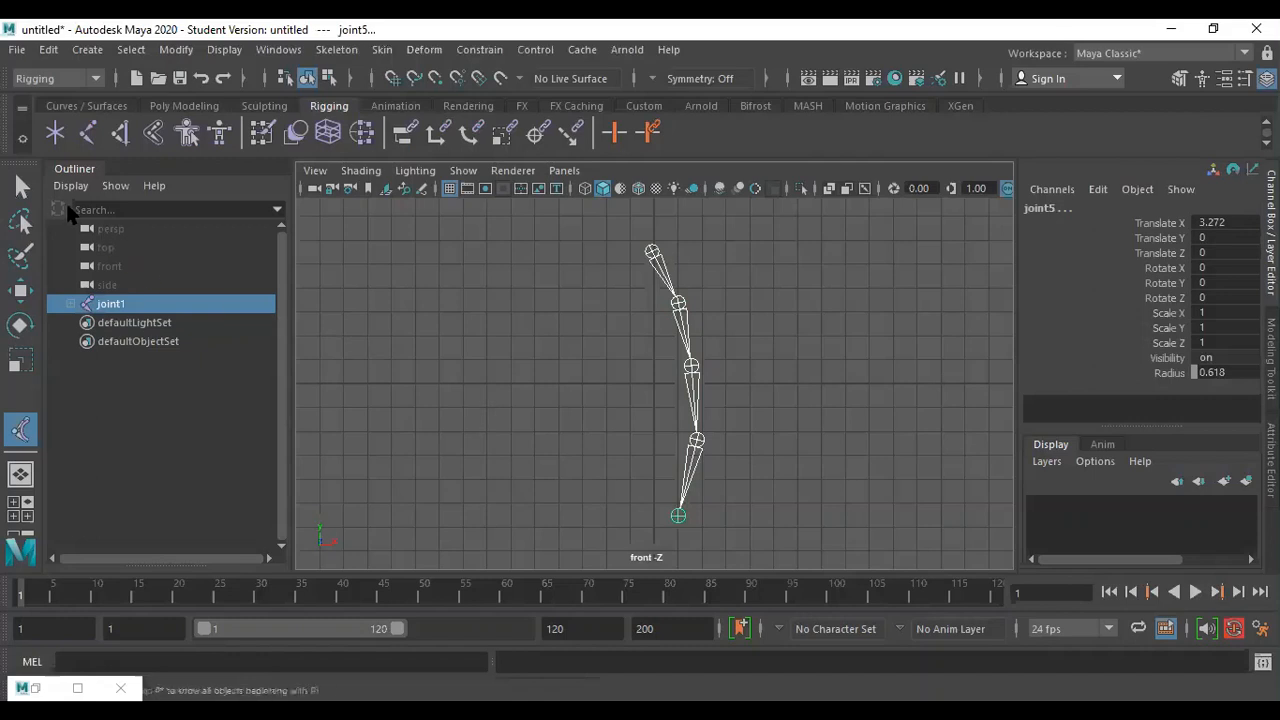
click(25, 190)
key(ctrl+z)
key(ctrl+z)
key(ctrl+z)
key(ctrl+z)
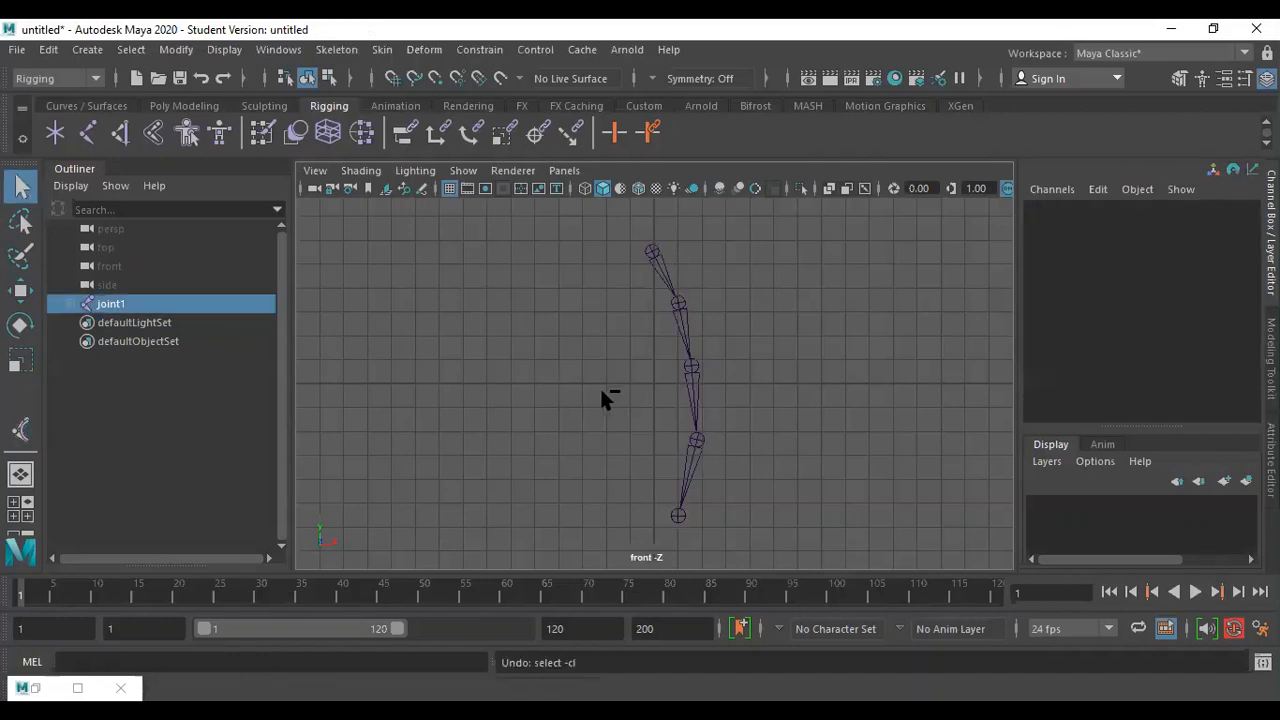
Reset the IK Spline Handle tool to its default settings and create a handle from the top joint to the bottom joint.
click(650, 253)
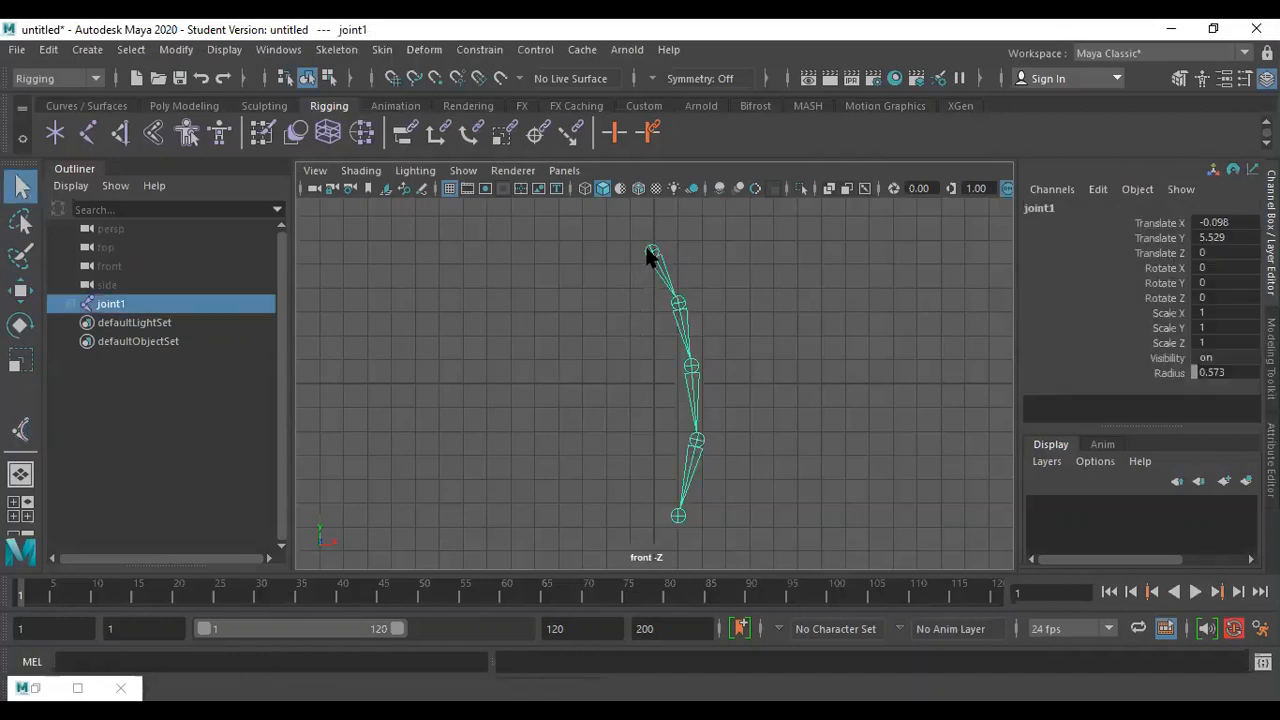
click(336, 49)
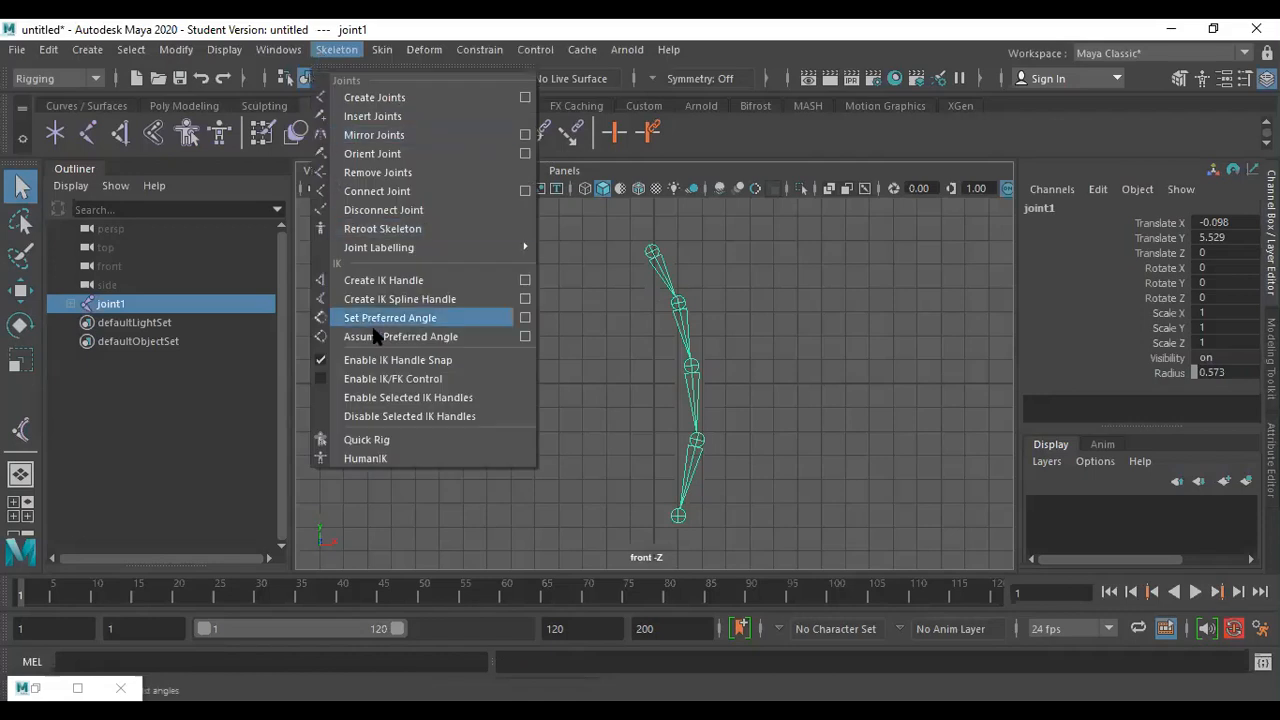
click(525, 300)
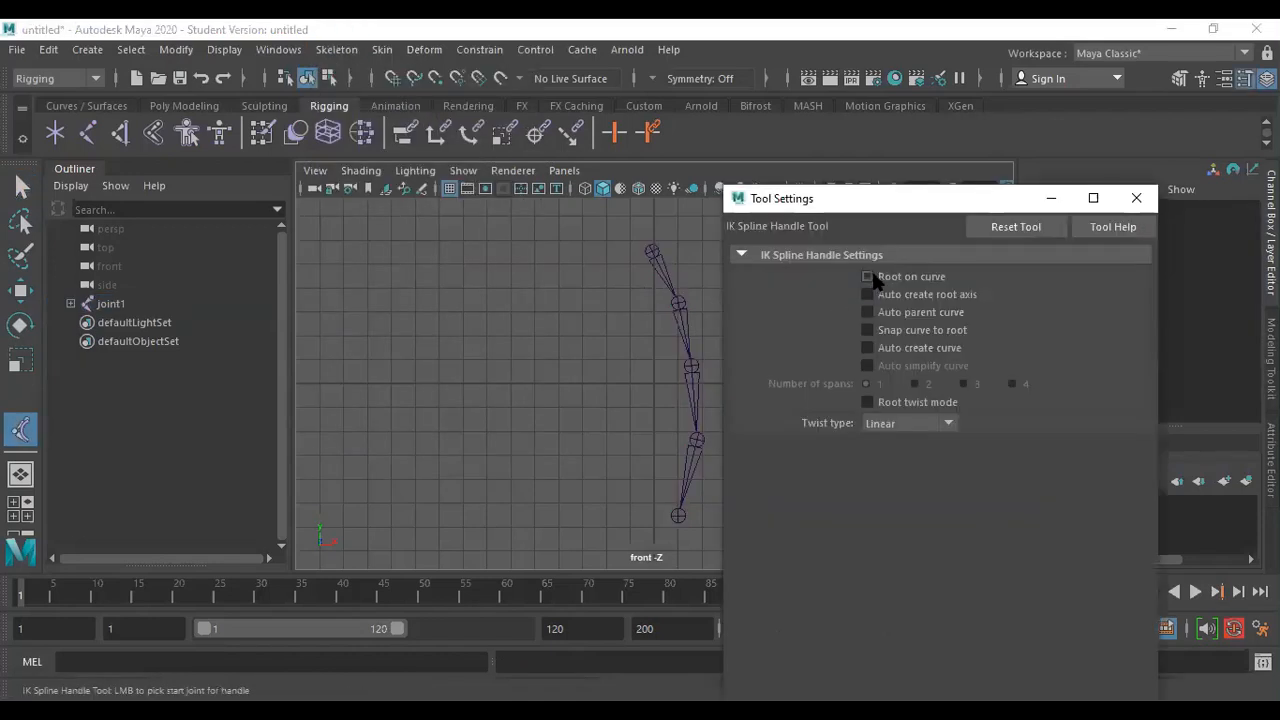
click(988, 226)
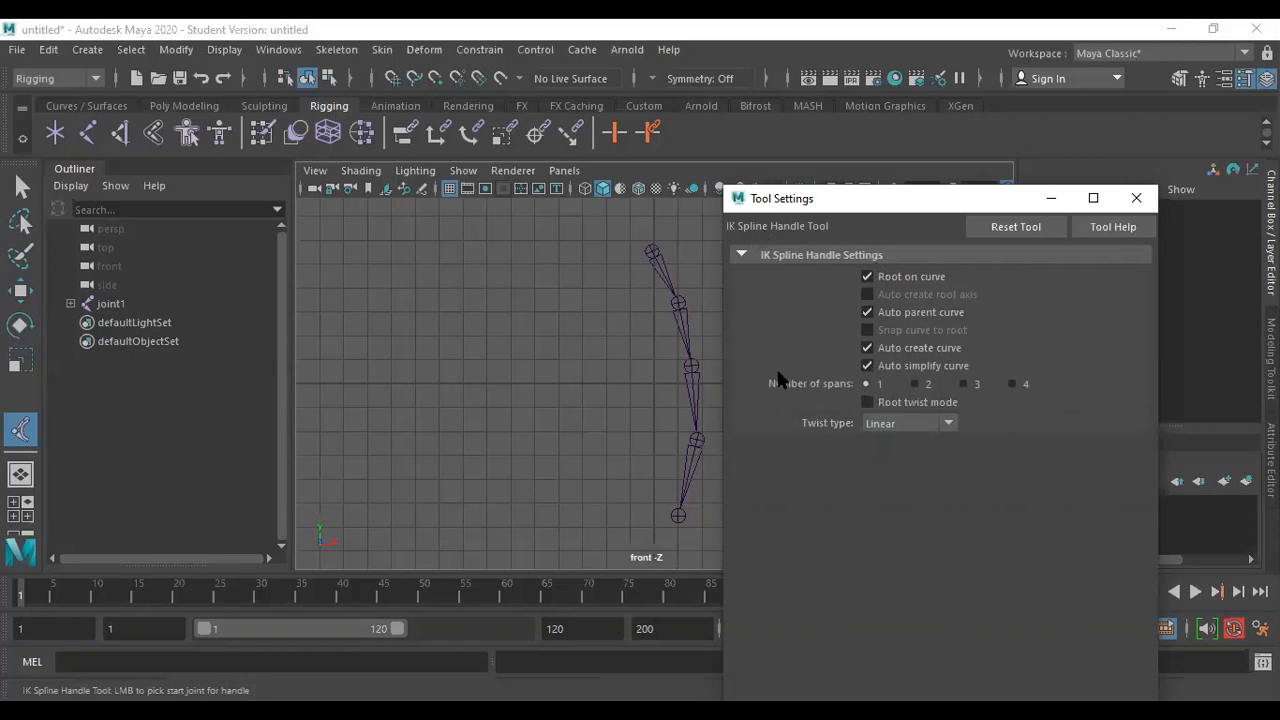
click(650, 250)
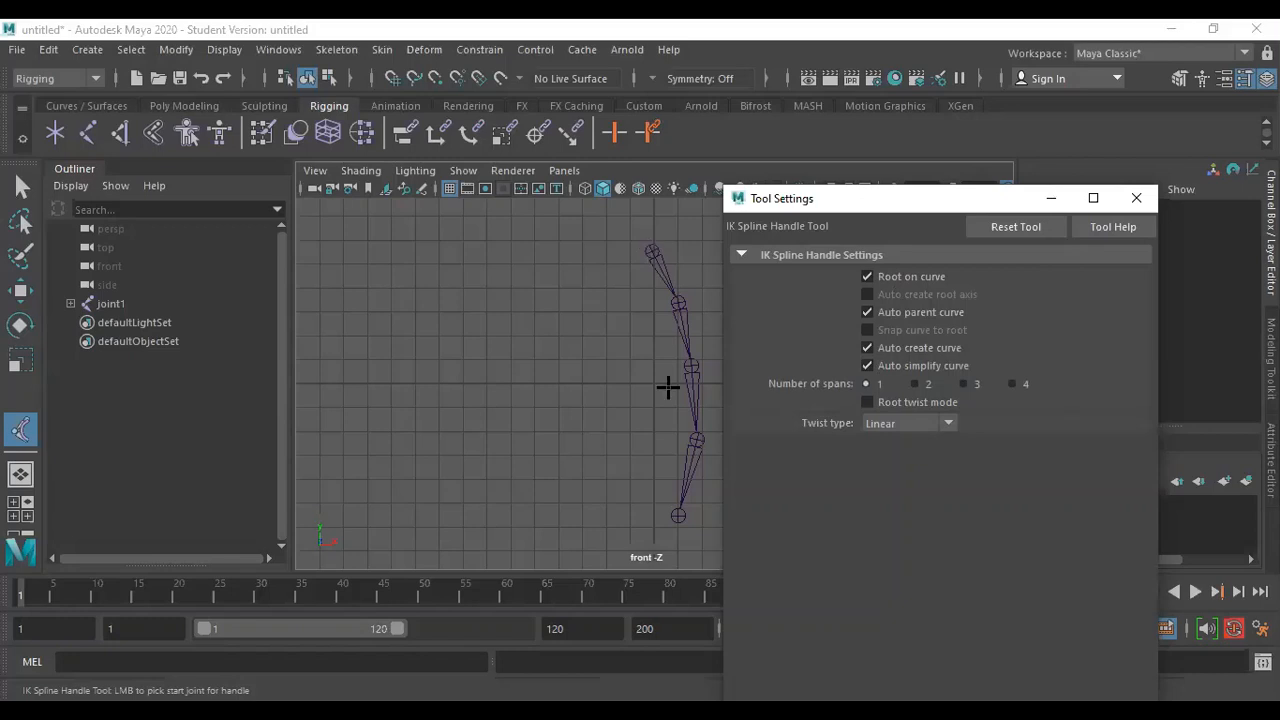
click(678, 515)
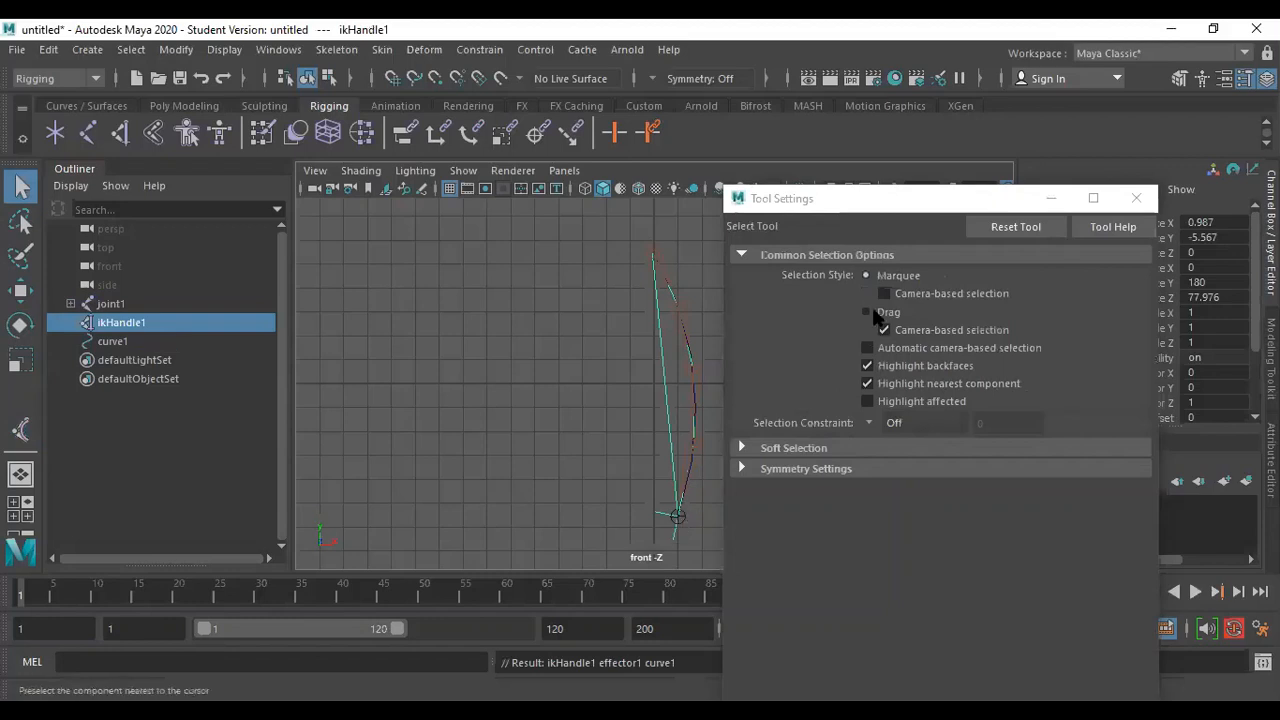
click(1130, 203)
click(690, 488)
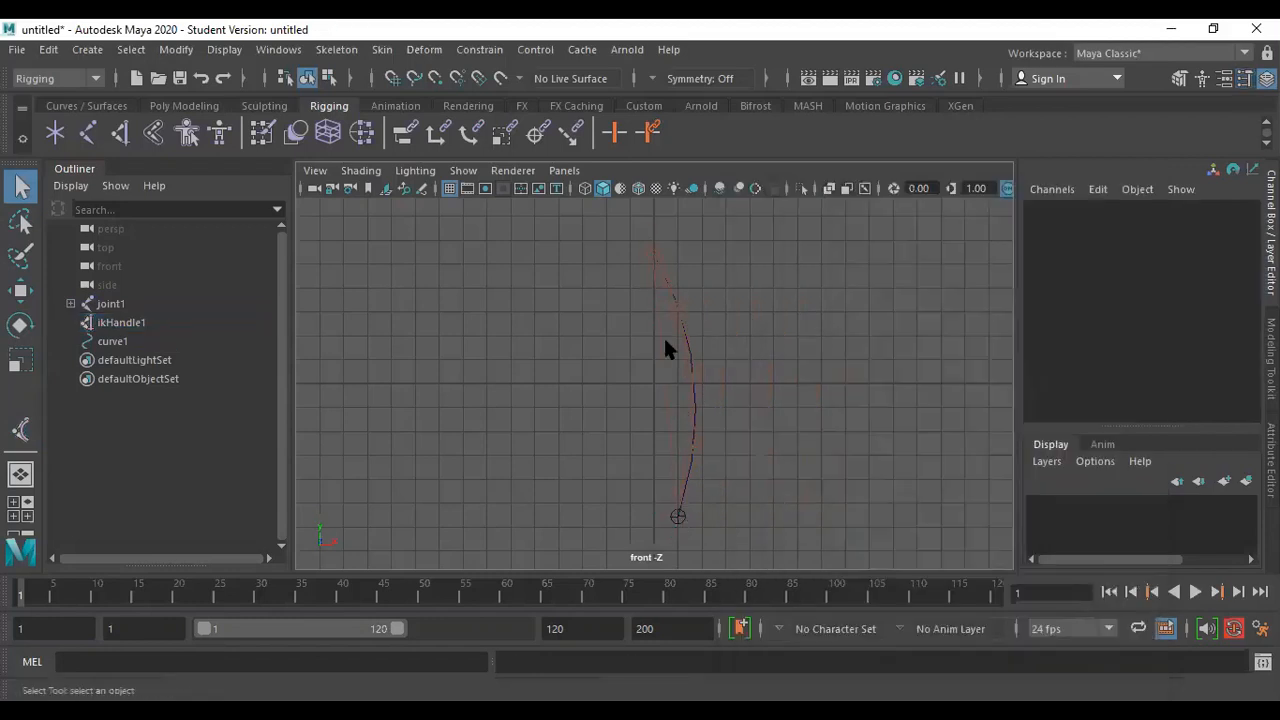
Select curve1 and hide the joints in the front view.
click(110, 341)
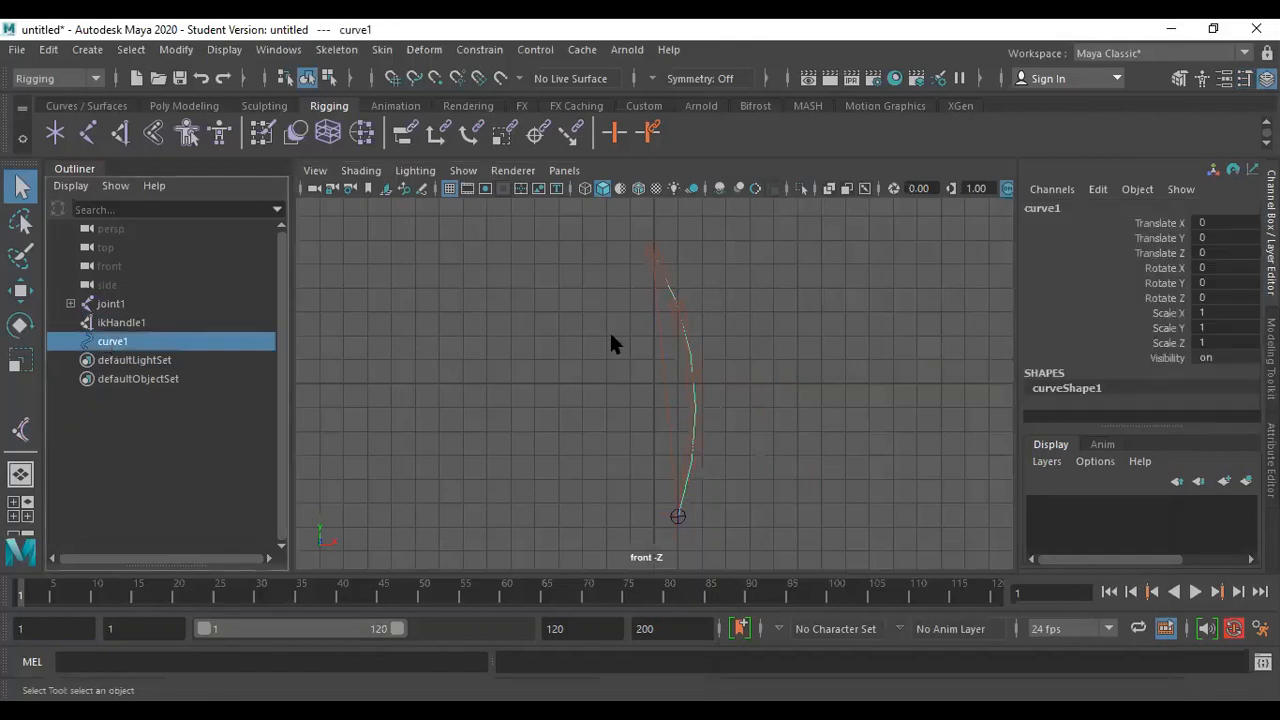
click(461, 171)
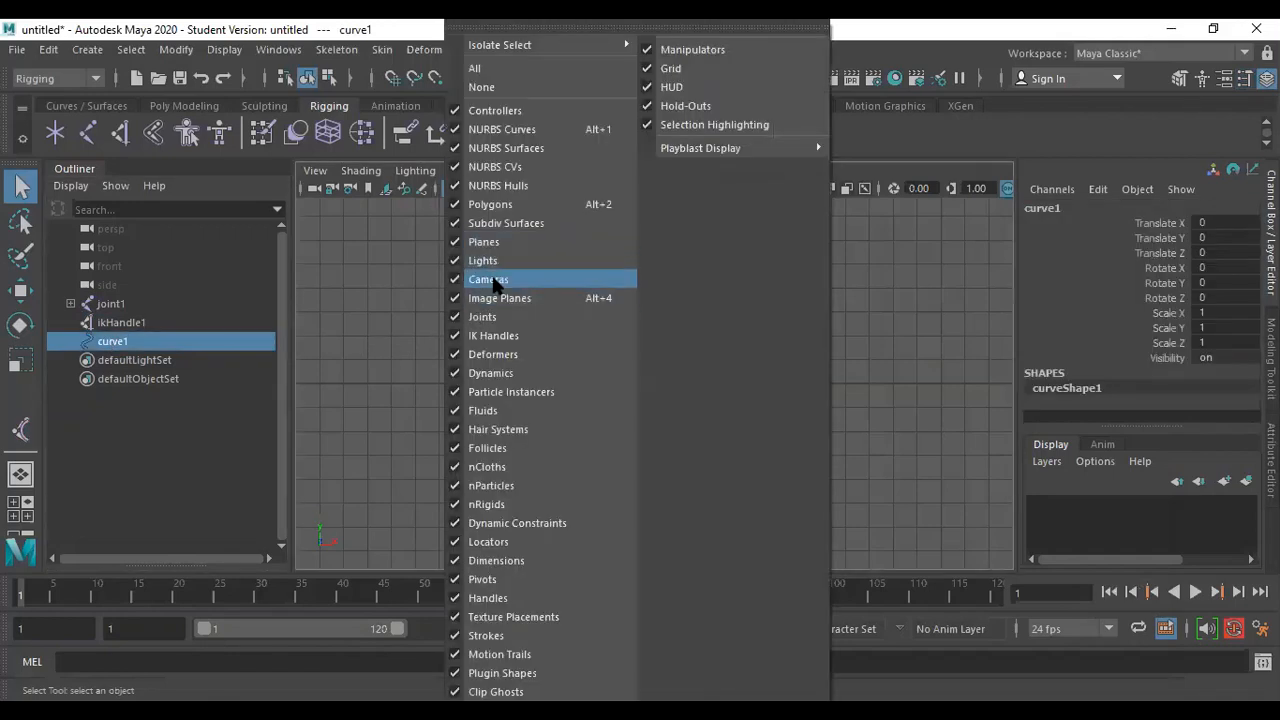
click(485, 317)
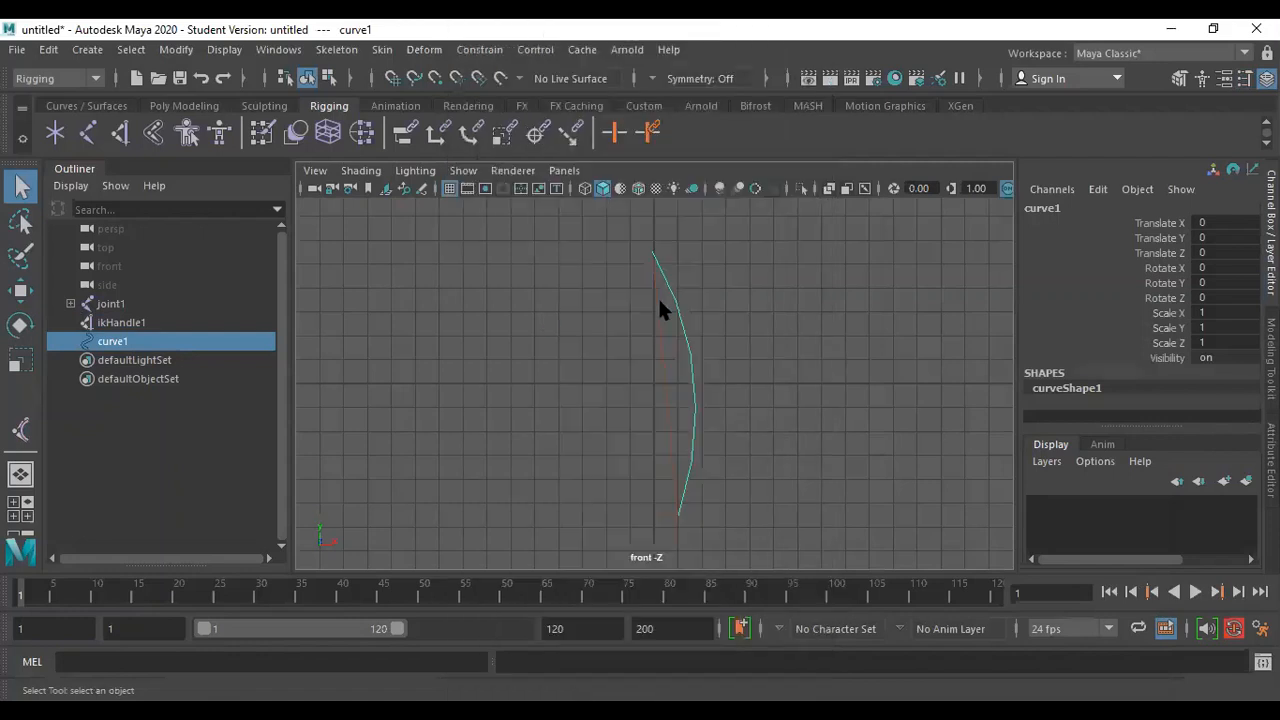
scroll(724, 291, up, 3)
click(768, 327)
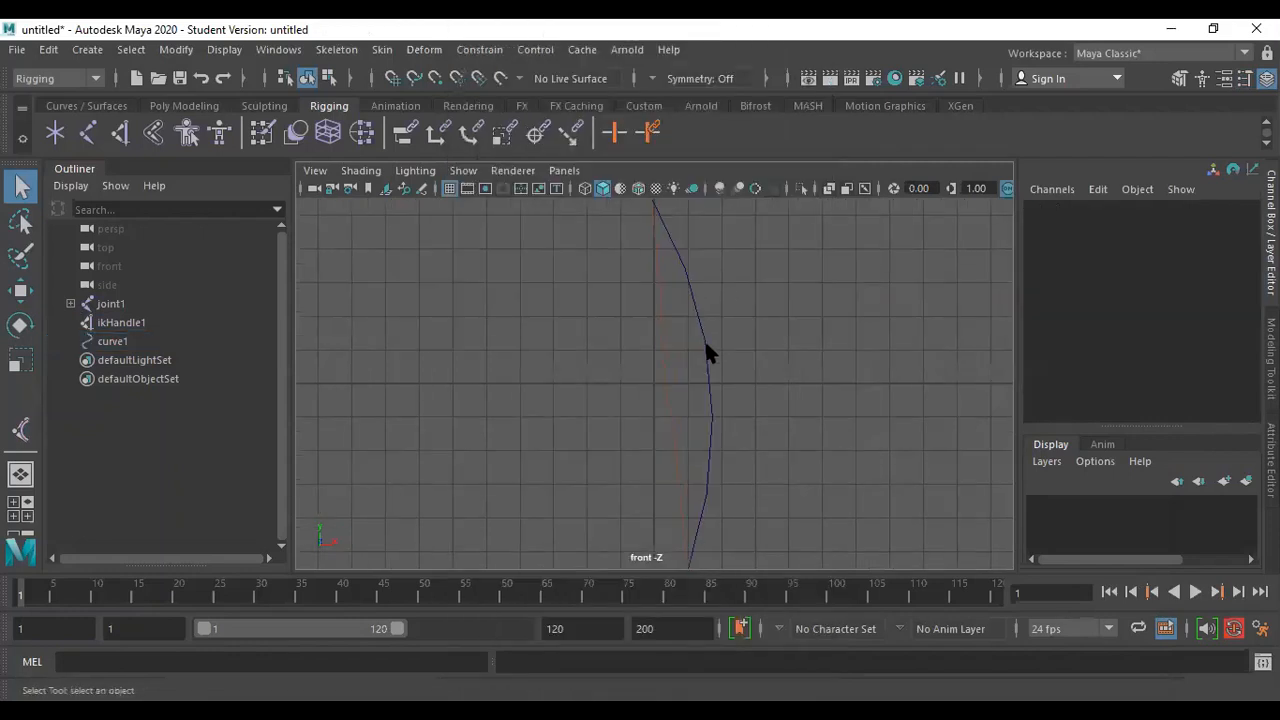
Select the control vertex curve1.cv[1] on the upper part of the curve and display the joints again.
click(705, 340)
right_drag(705, 339, 628, 241)
drag(703, 323, 703, 325)
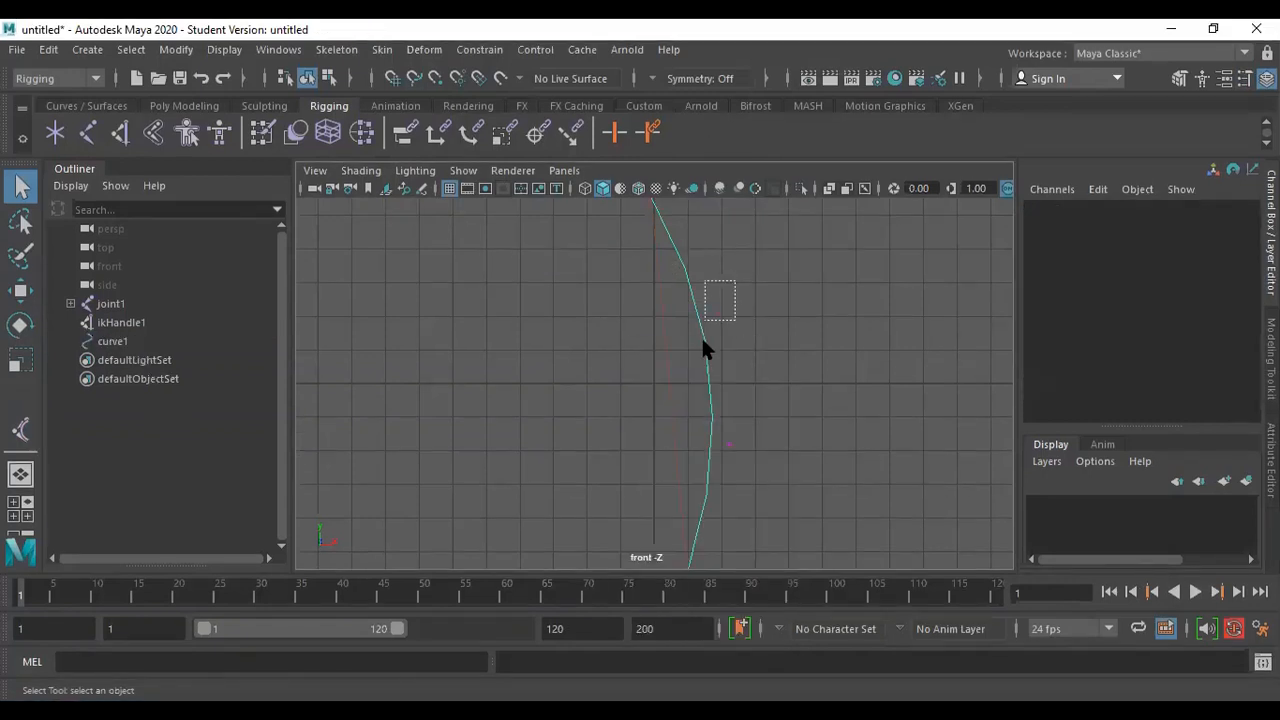
click(472, 176)
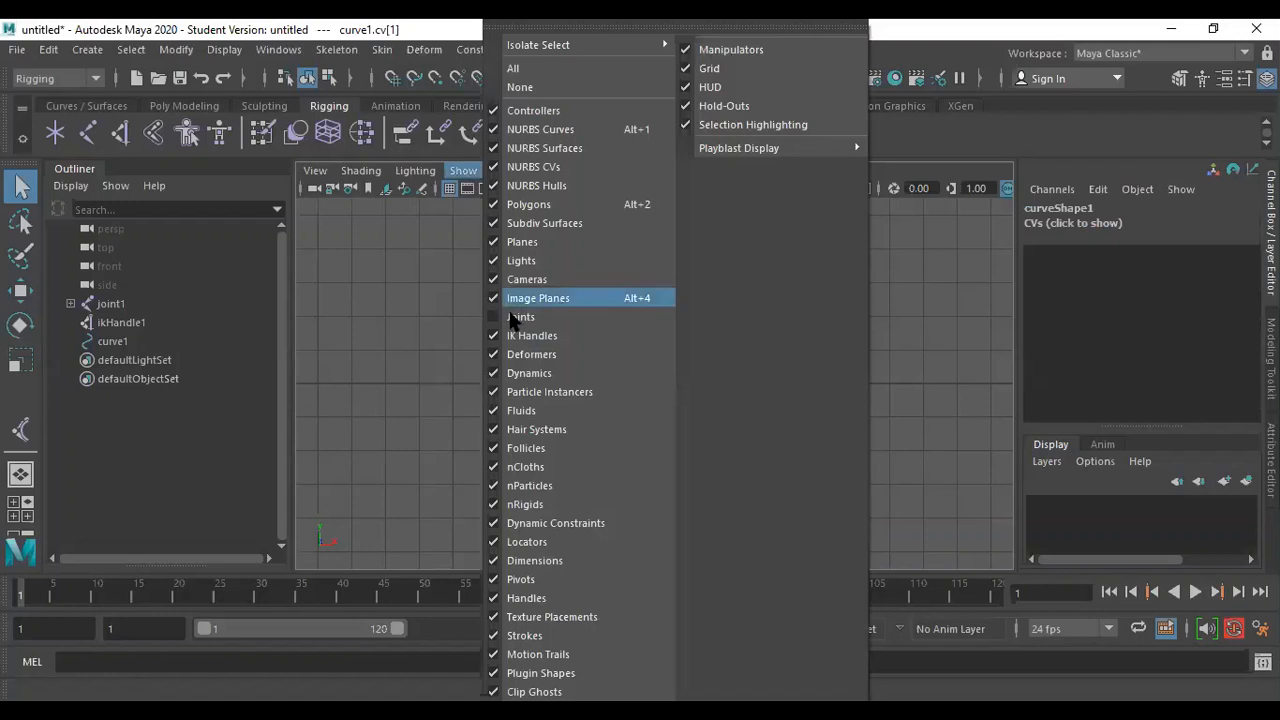
click(660, 298)
Try moving the selected control vertex down by about 1.25 units and undo the move.
key(w)
drag(718, 312, 729, 355)
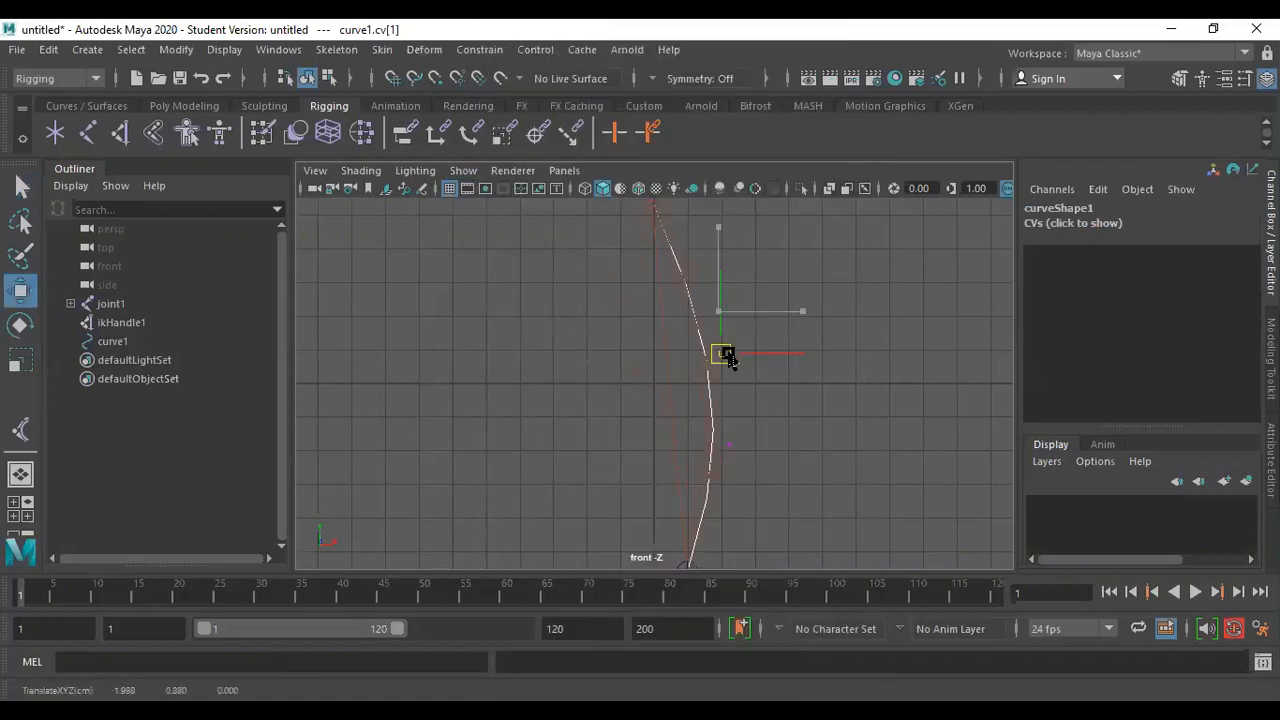
key(ctrl+z)
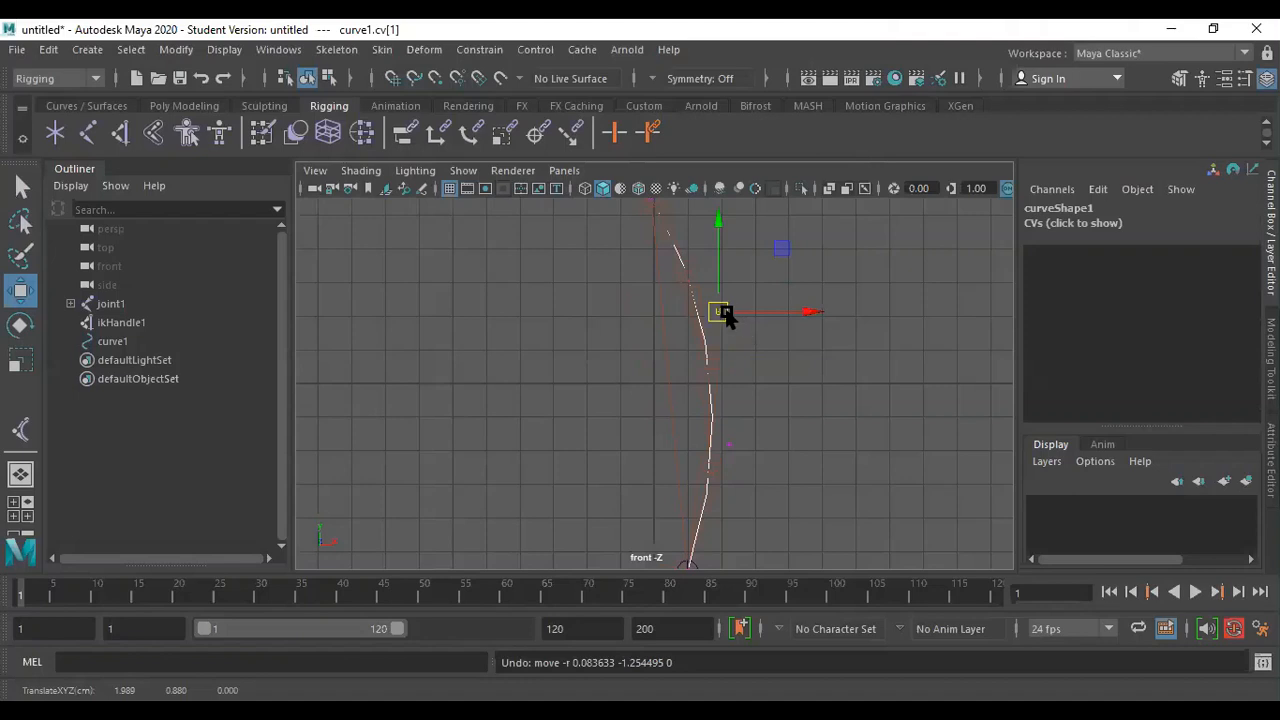
Try moving the selected control vertex diagonally down and away from the joint chain and undo the move.
drag(729, 320, 770, 362)
key(ctrl+z)
click(764, 263)
Select the second joint from the top and try to rotate it about its Z axis.
click(690, 266)
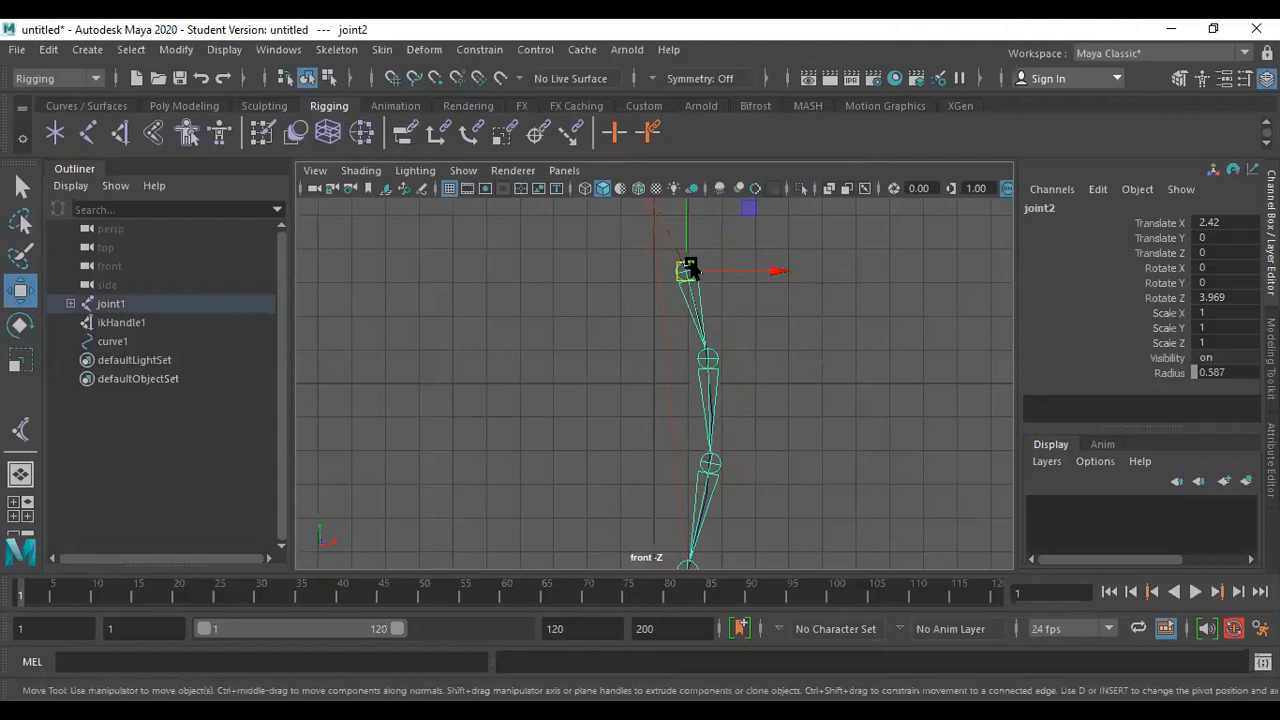
key(e)
drag(600, 253, 600, 298)
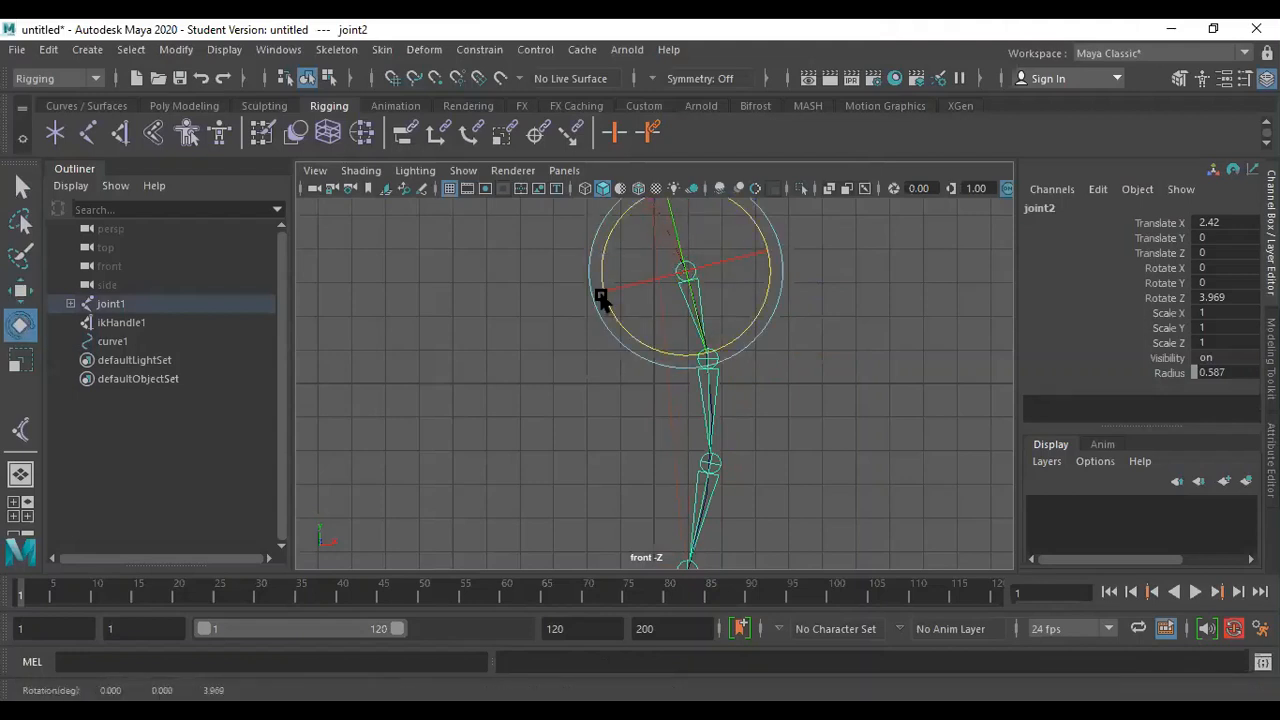
scroll(740, 395, down, 2)
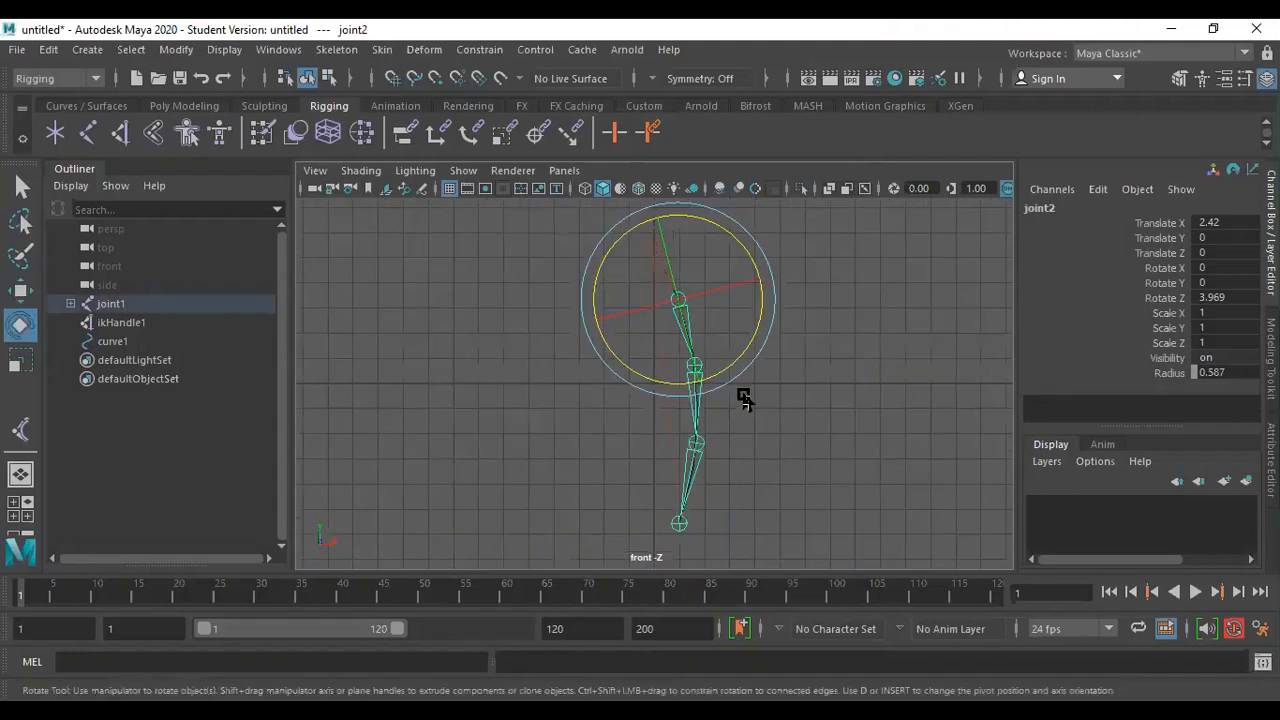
Select the IK handle at the bottom of the chain and set its Ik Blend to 0.
click(675, 545)
scroll(1175, 390, down, 3)
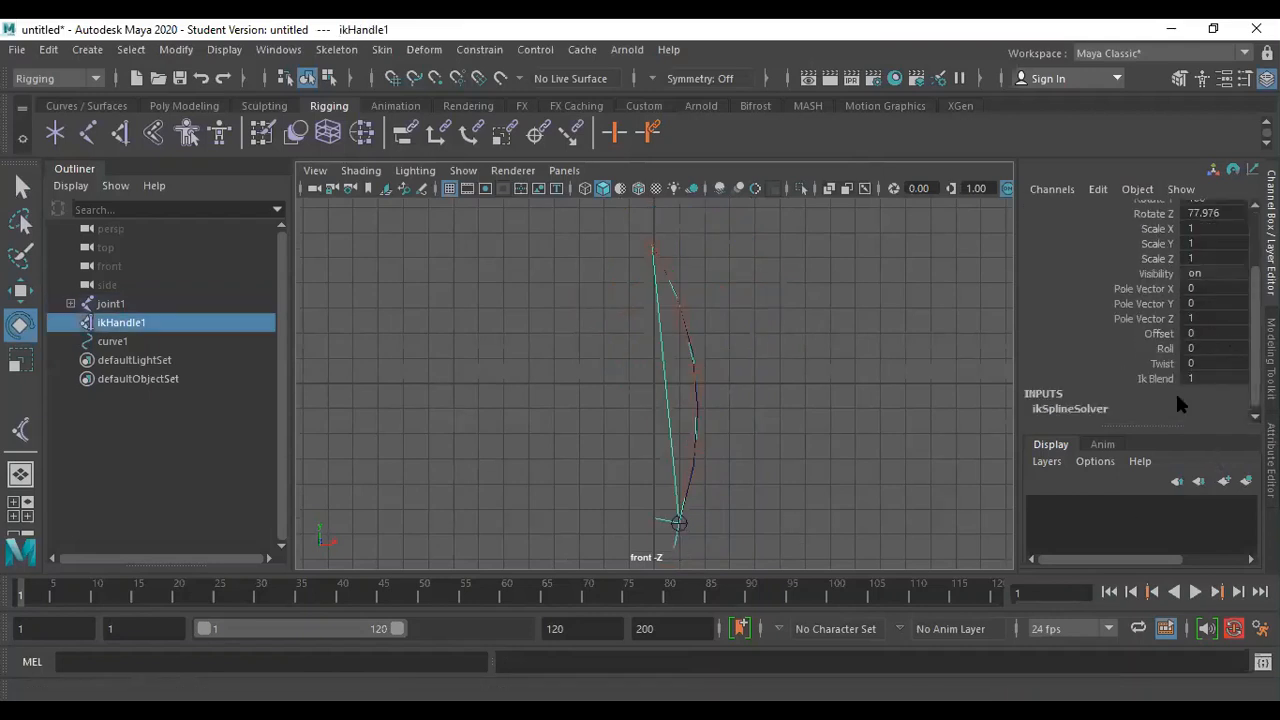
click(1201, 379)
text(0)
key(Return)
Rotate the second joint to about 13.9 degrees in Z and undo both the rotation and the Ik Blend change.
click(726, 334)
click(681, 302)
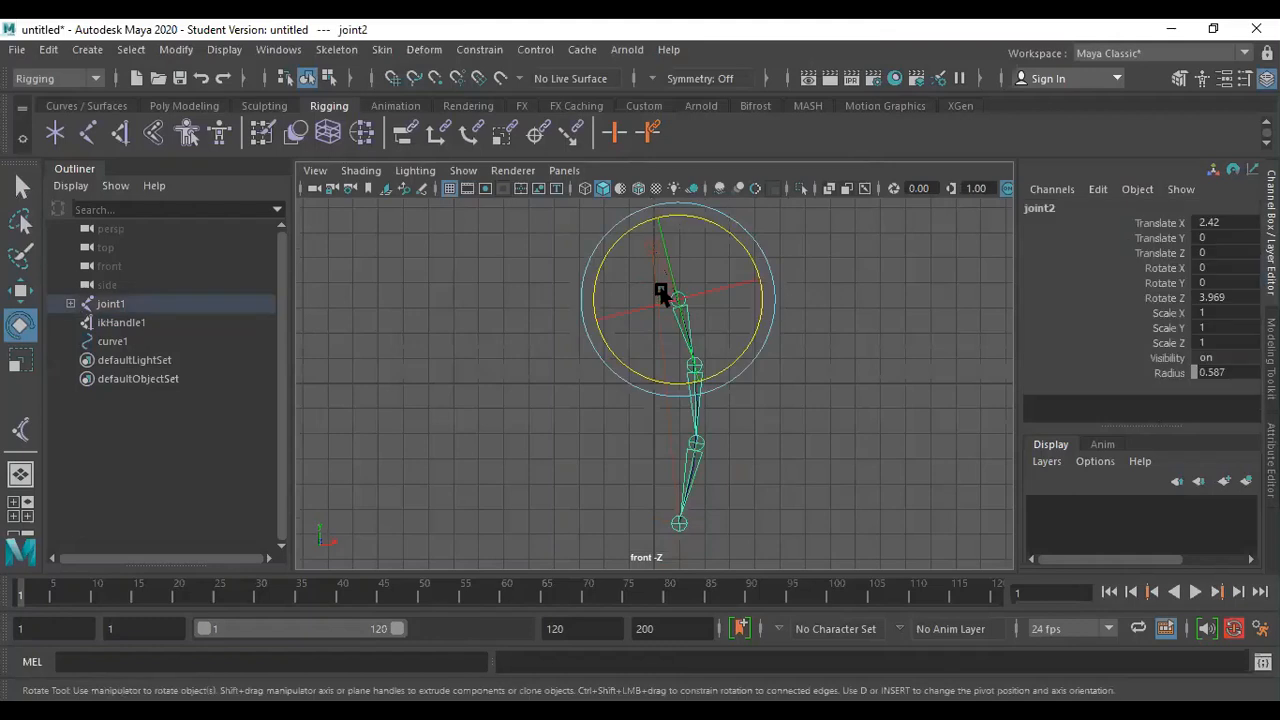
drag(590, 303, 591, 318)
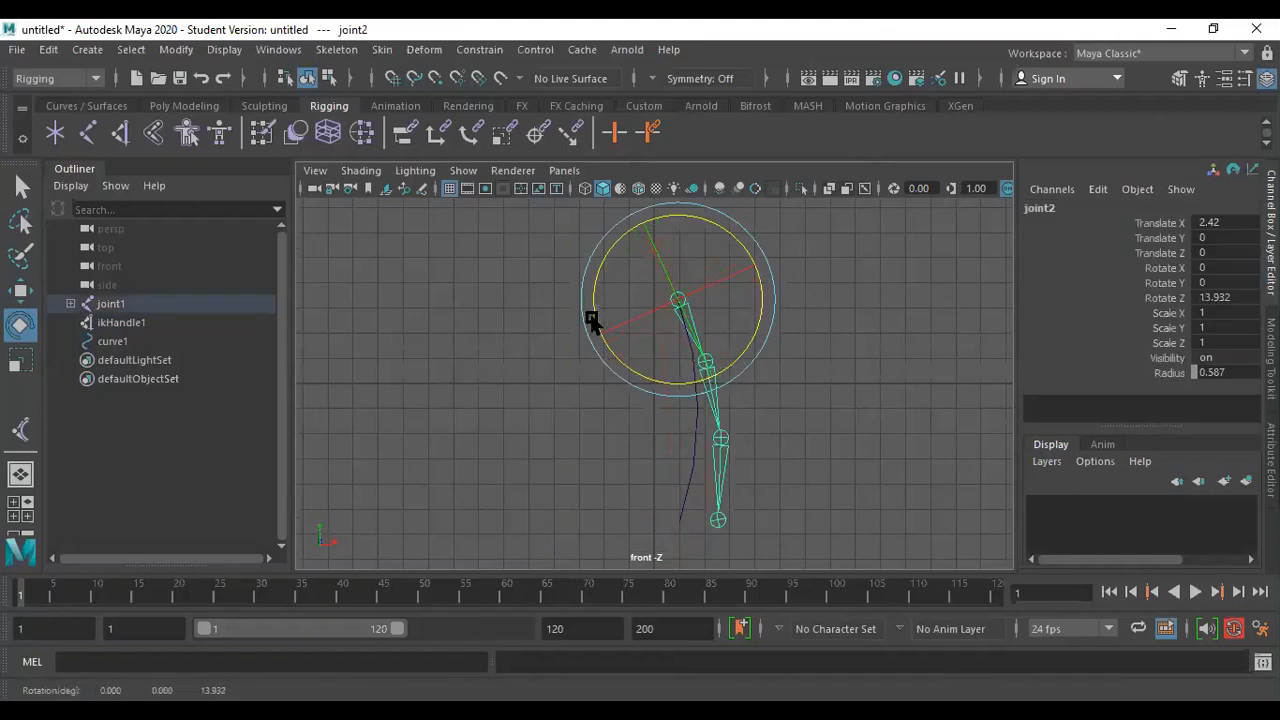
key(ctrl+z)
key(ctrl+z)
key(ctrl+z)
key(ctrl+z)
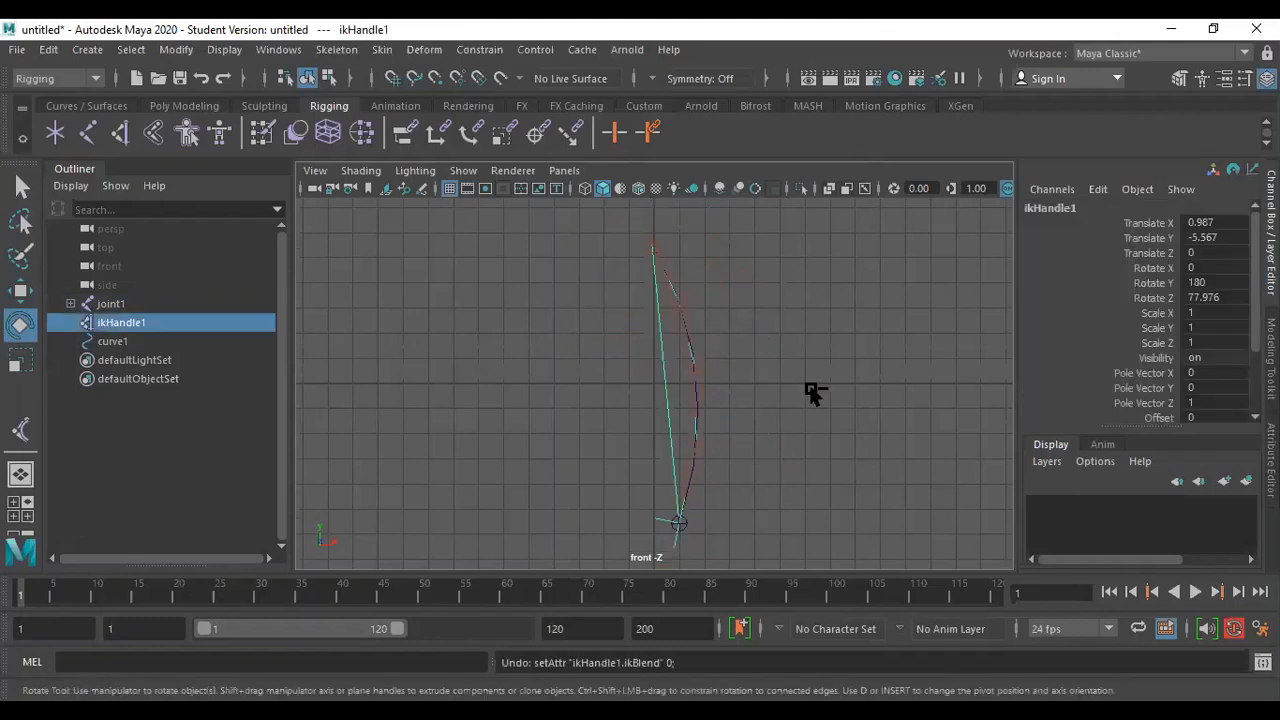
Select curve1 and delete it to remove the spline setup from the joint chain.
scroll(1165, 362, down, 3)
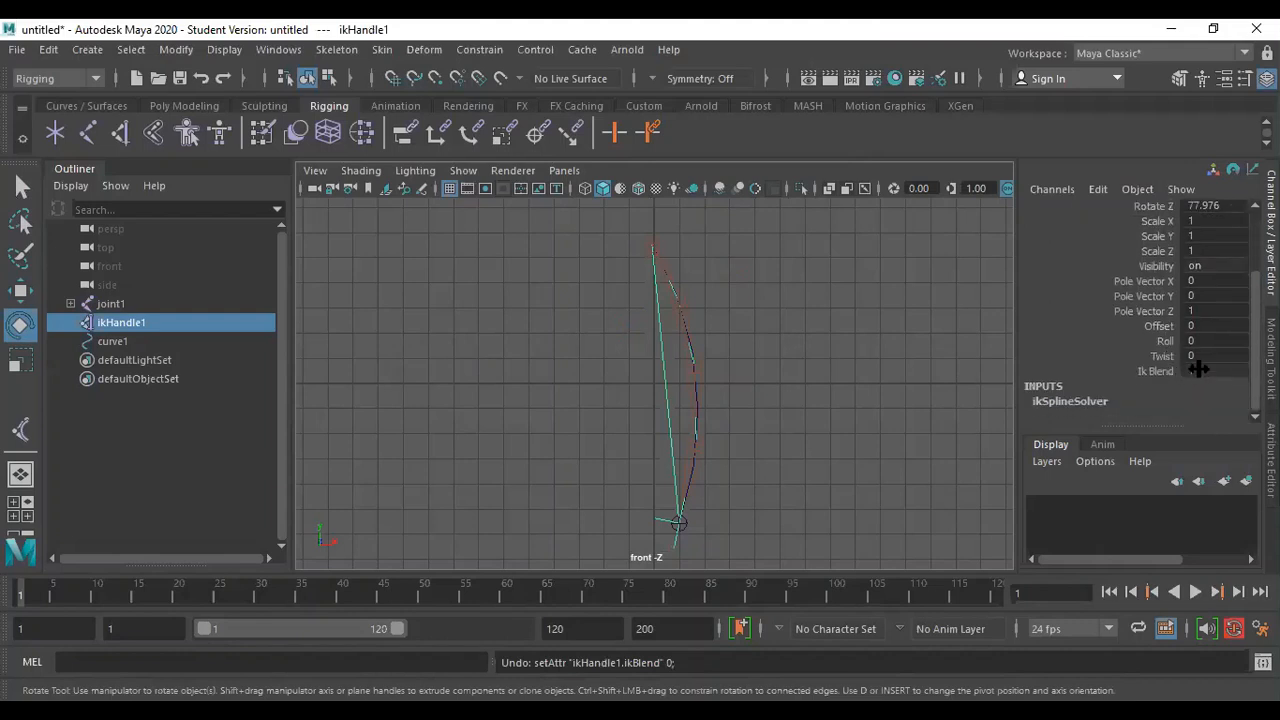
click(770, 363)
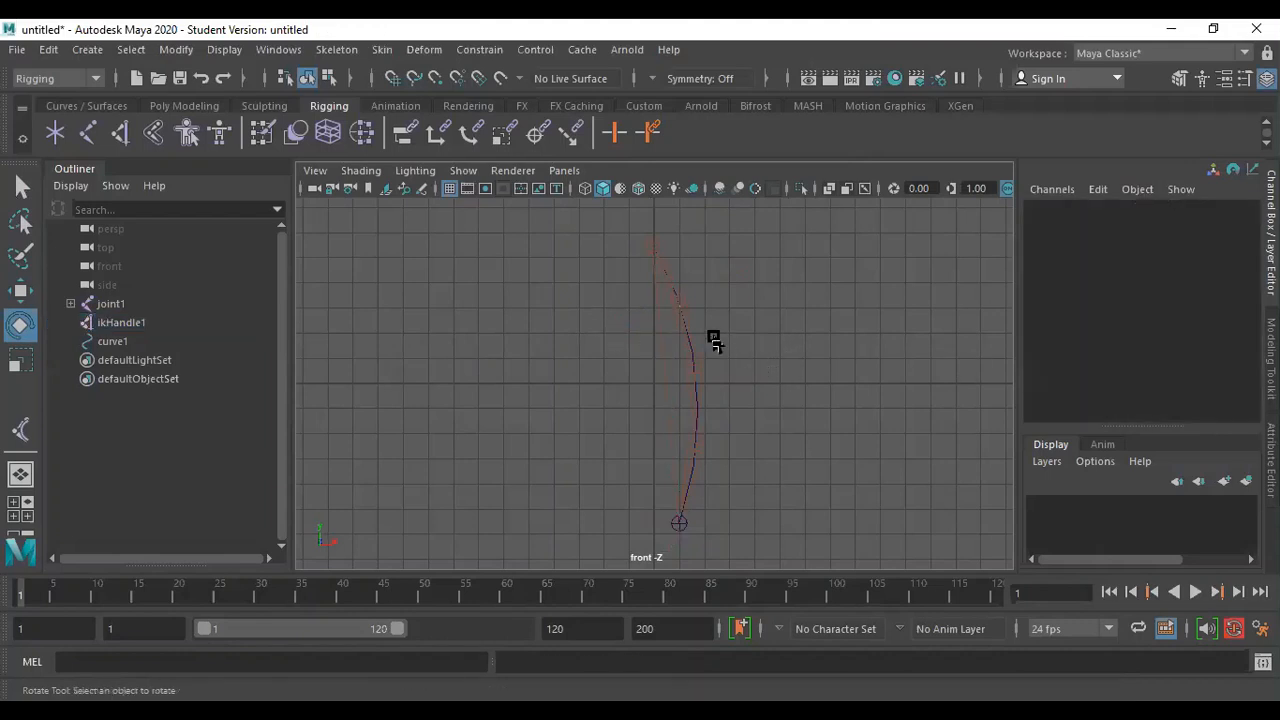
click(117, 341)
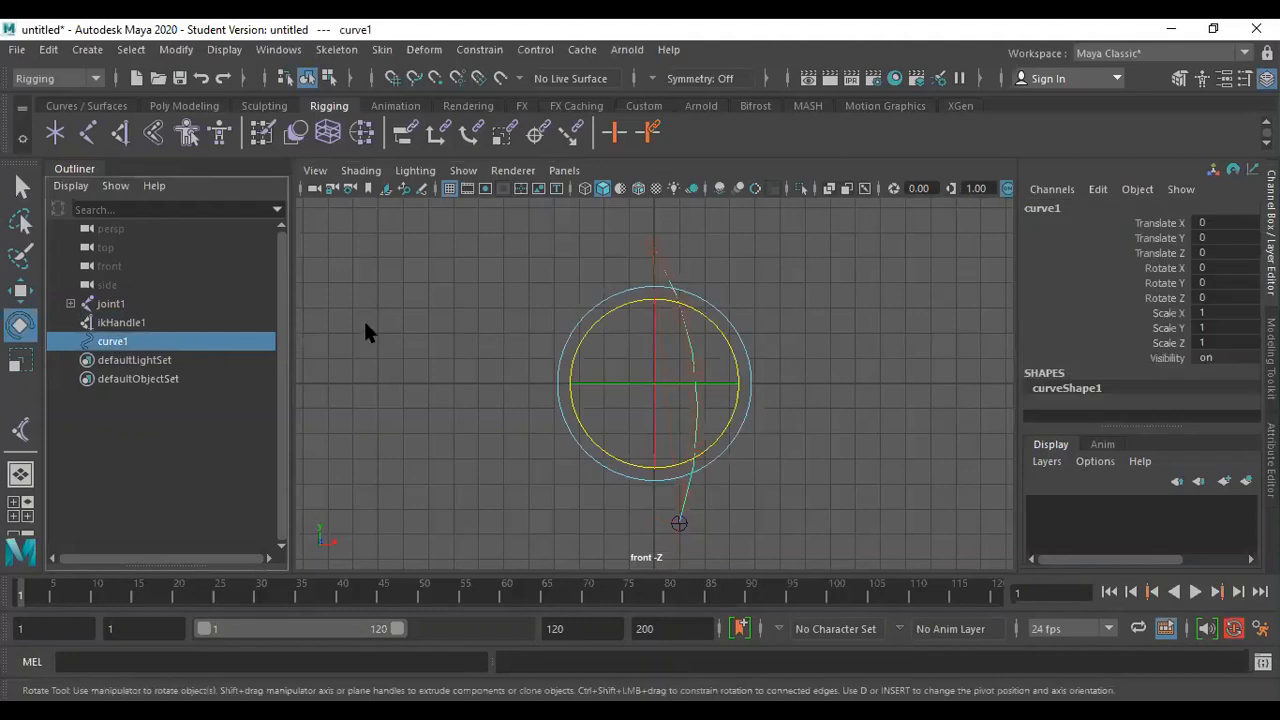
key(Delete)
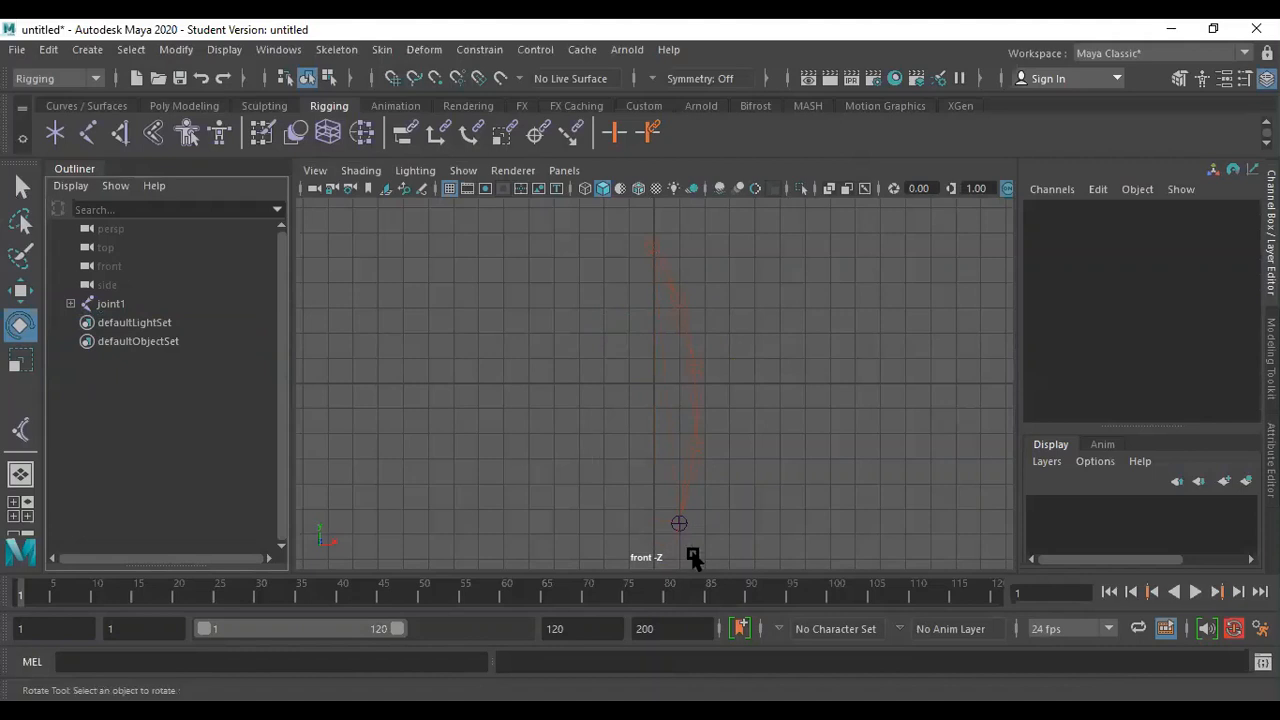
Select the root joint joint1, delete its history and clear the selection.
click(678, 520)
click(648, 250)
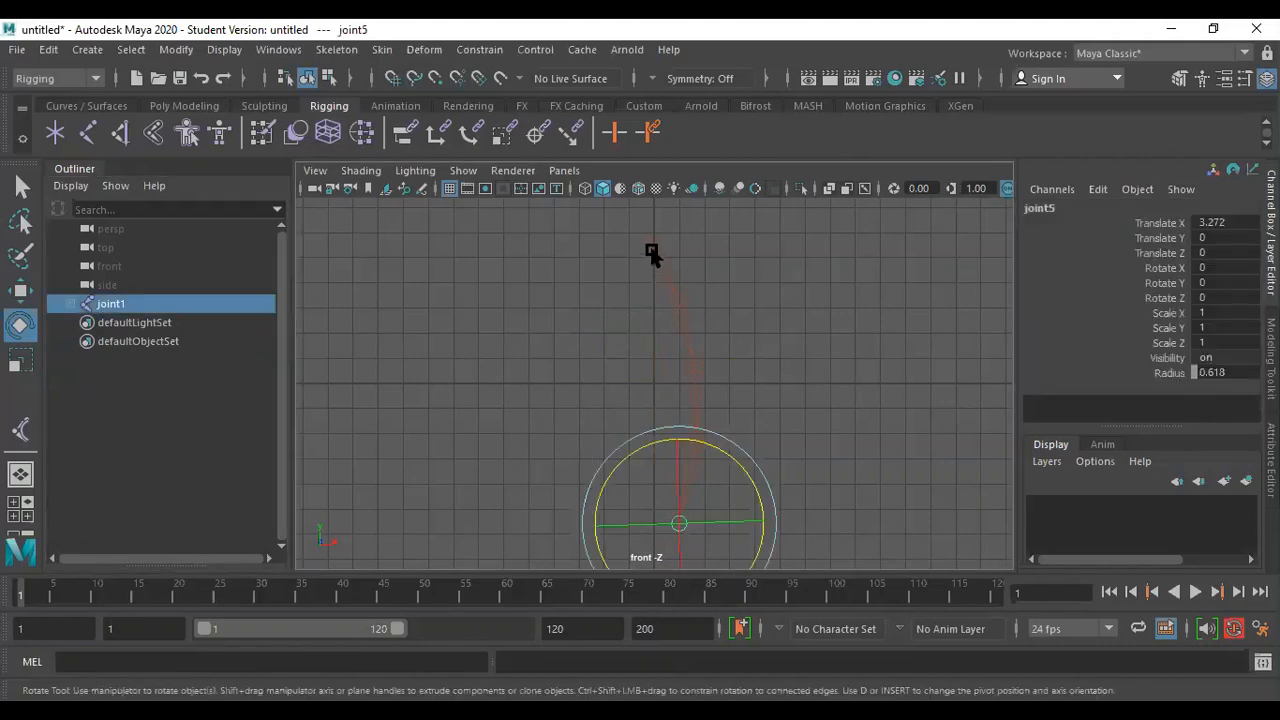
click(48, 49)
mouse_move(178, 272)
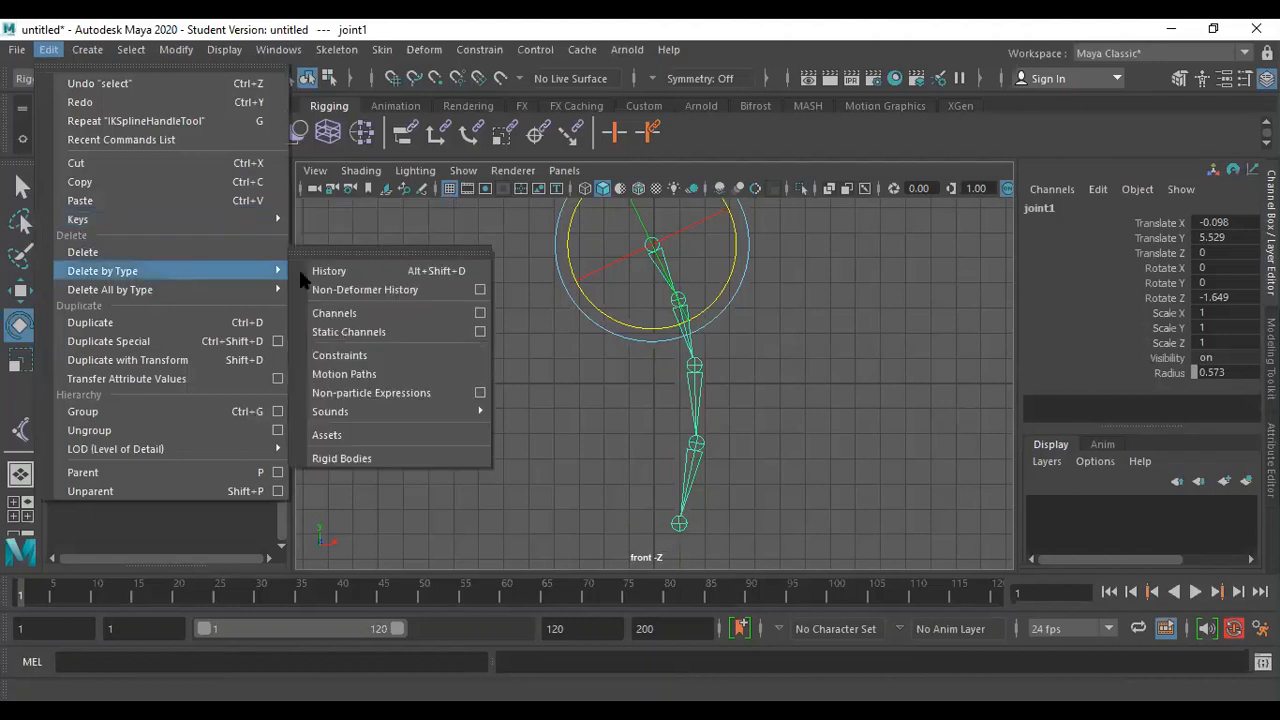
click(300, 269)
click(571, 352)
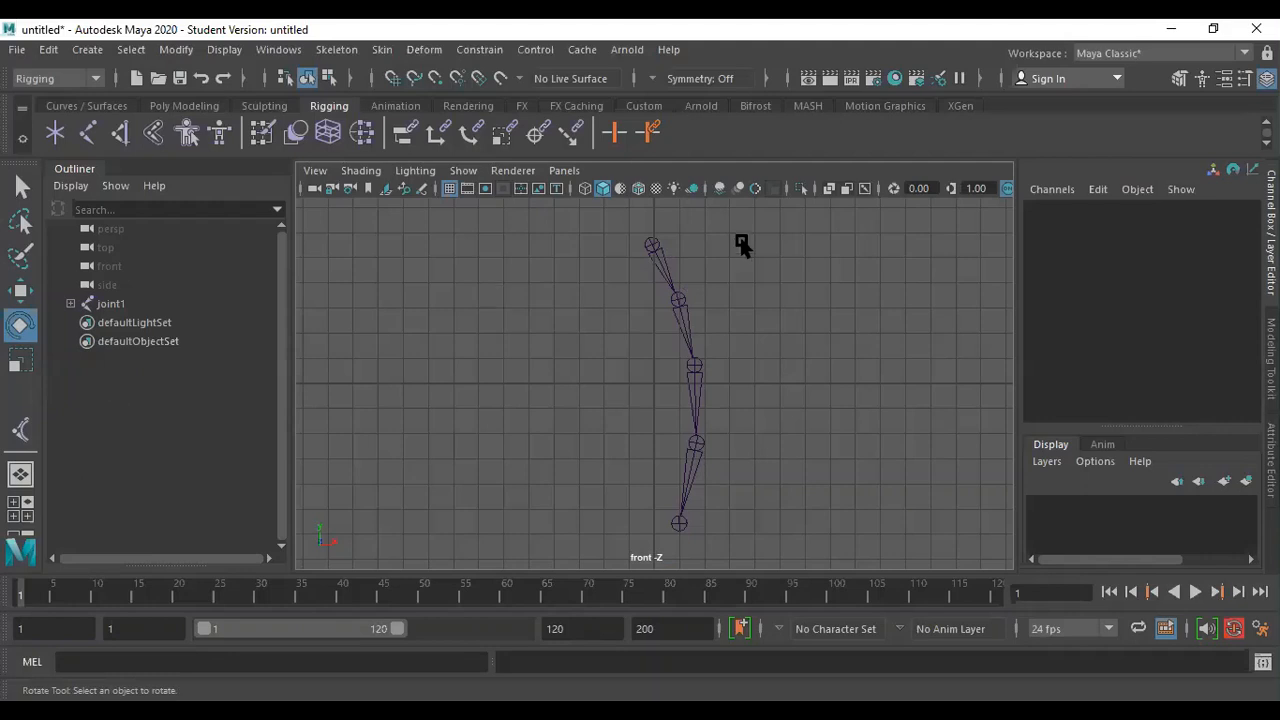
Create an IK spline handle from the top joint to the bottom joint with Auto simplify curve disabled.
click(653, 245)
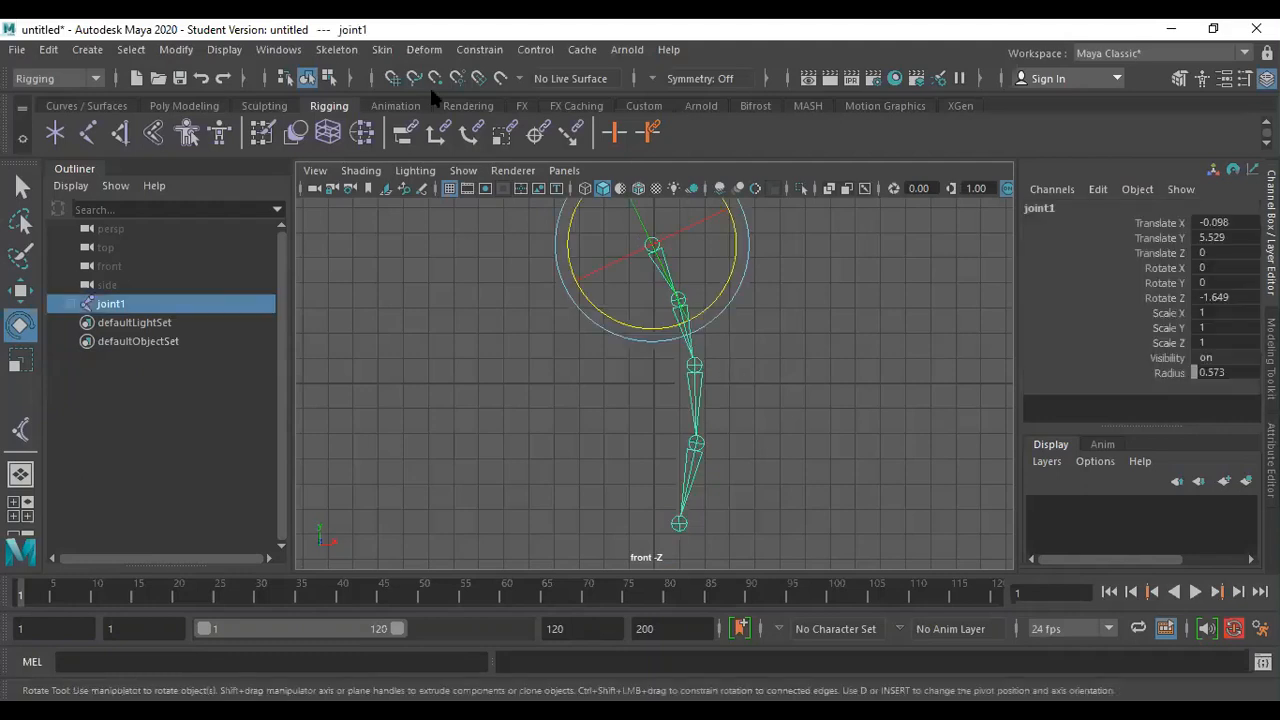
click(337, 50)
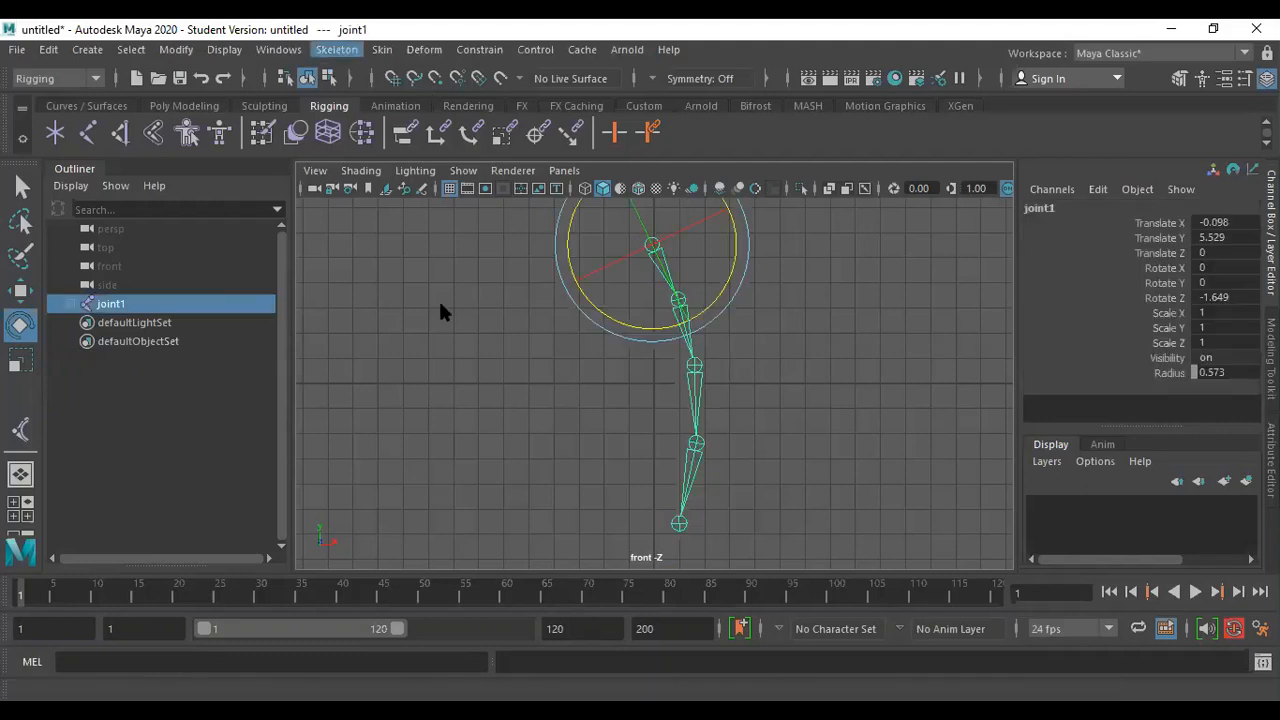
click(519, 298)
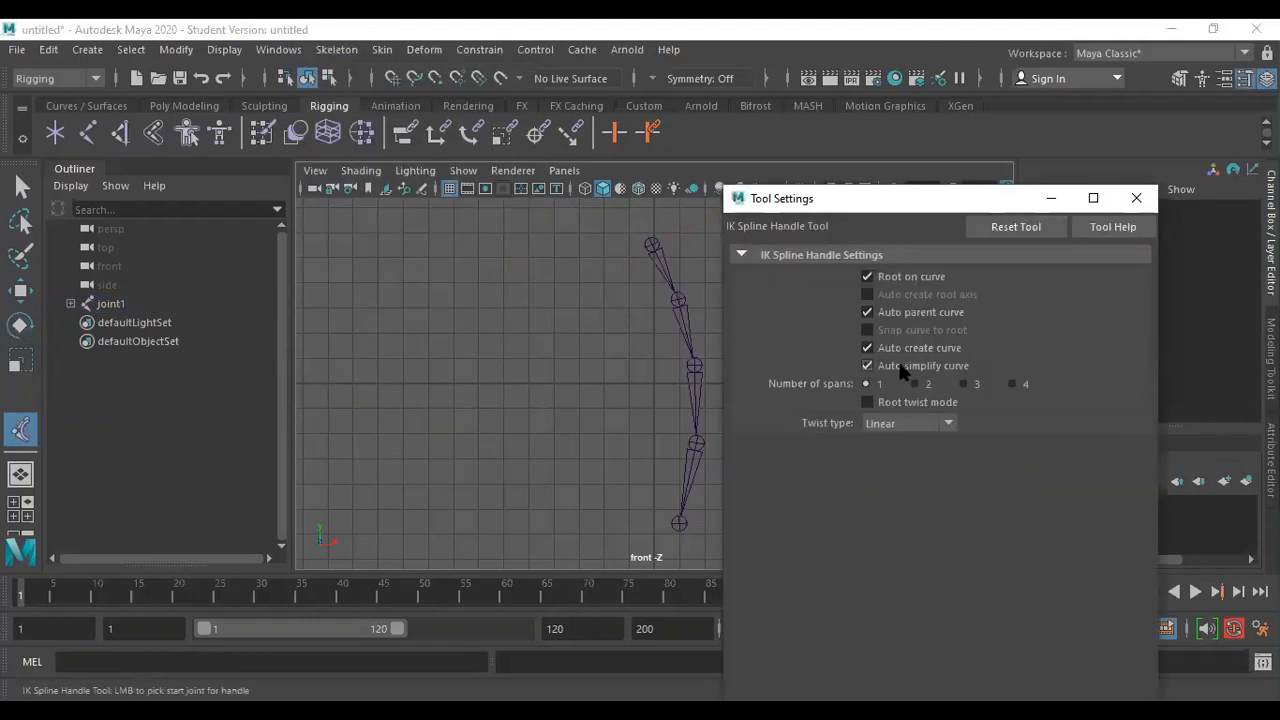
click(882, 368)
click(1138, 199)
click(648, 243)
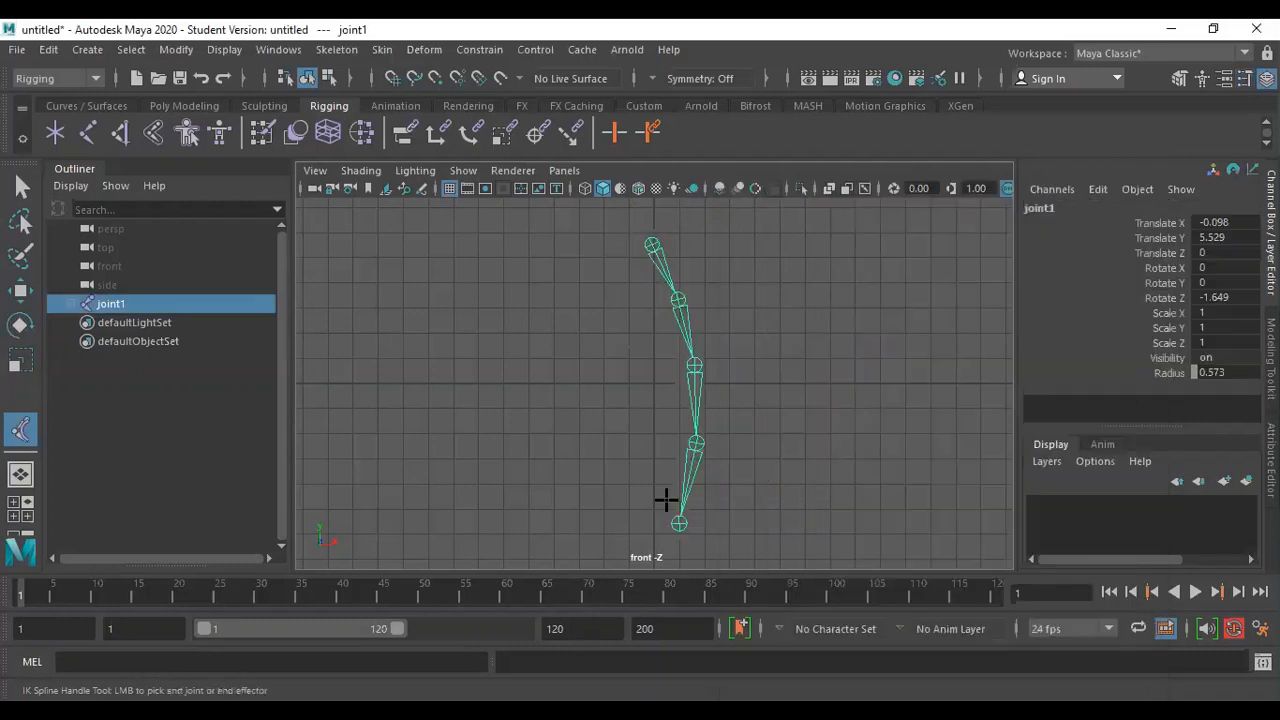
click(679, 527)
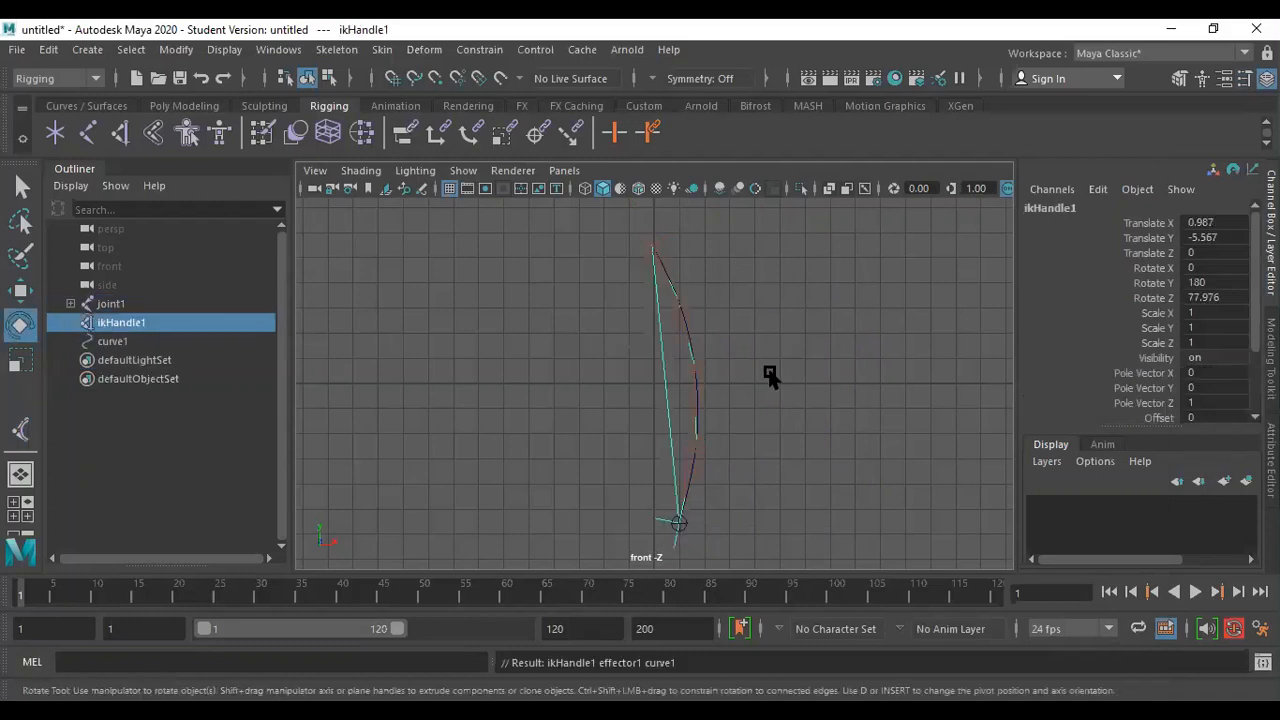
click(731, 437)
scroll(735, 440, up, 3)
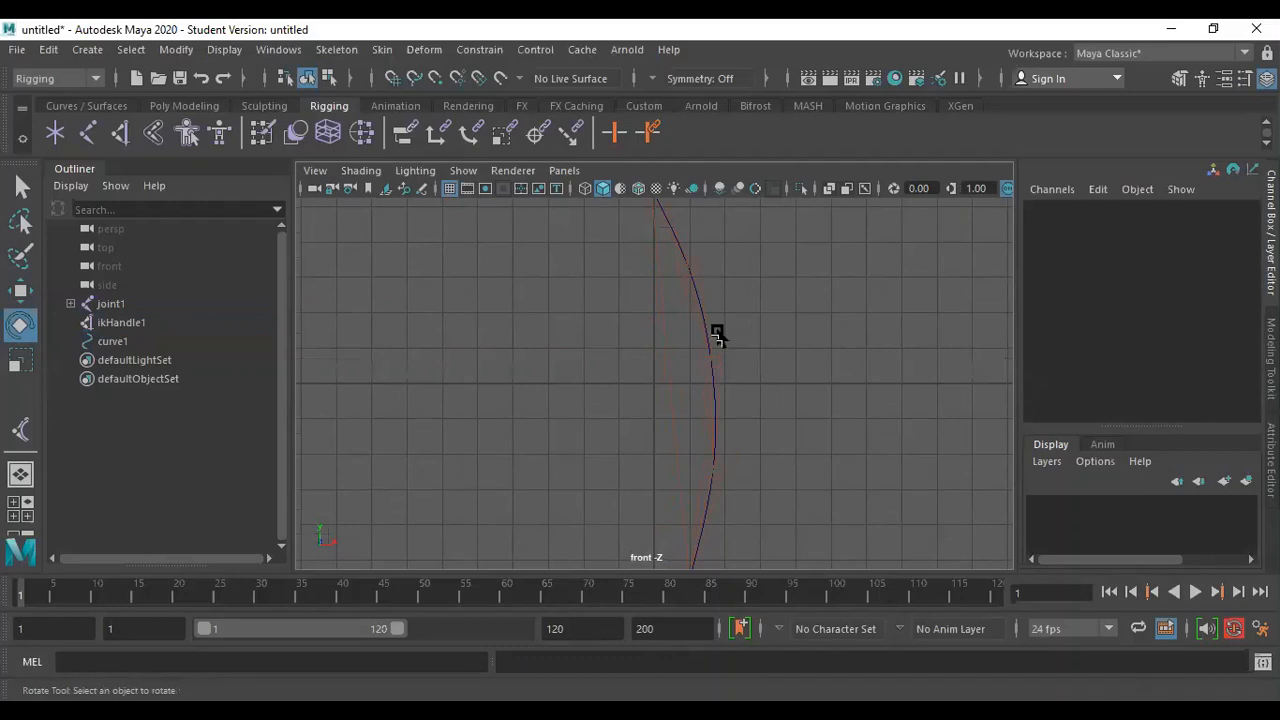
scroll(714, 331, down, 1)
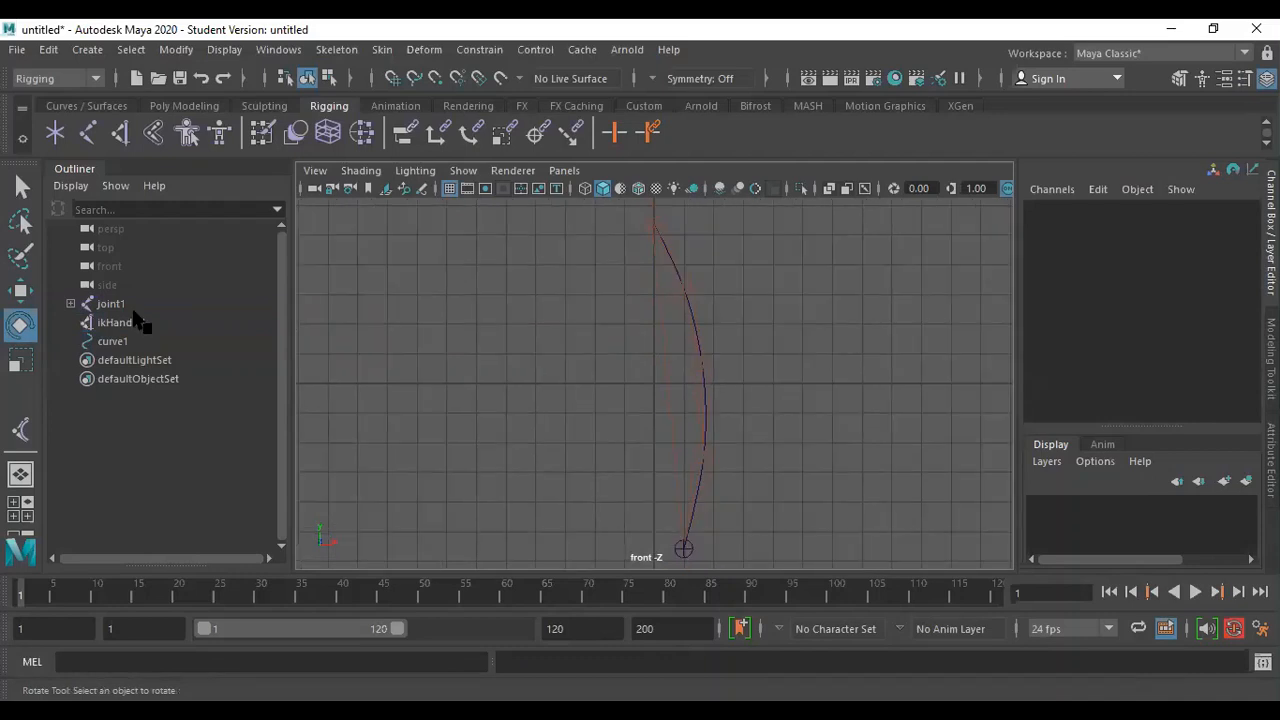
click(110, 345)
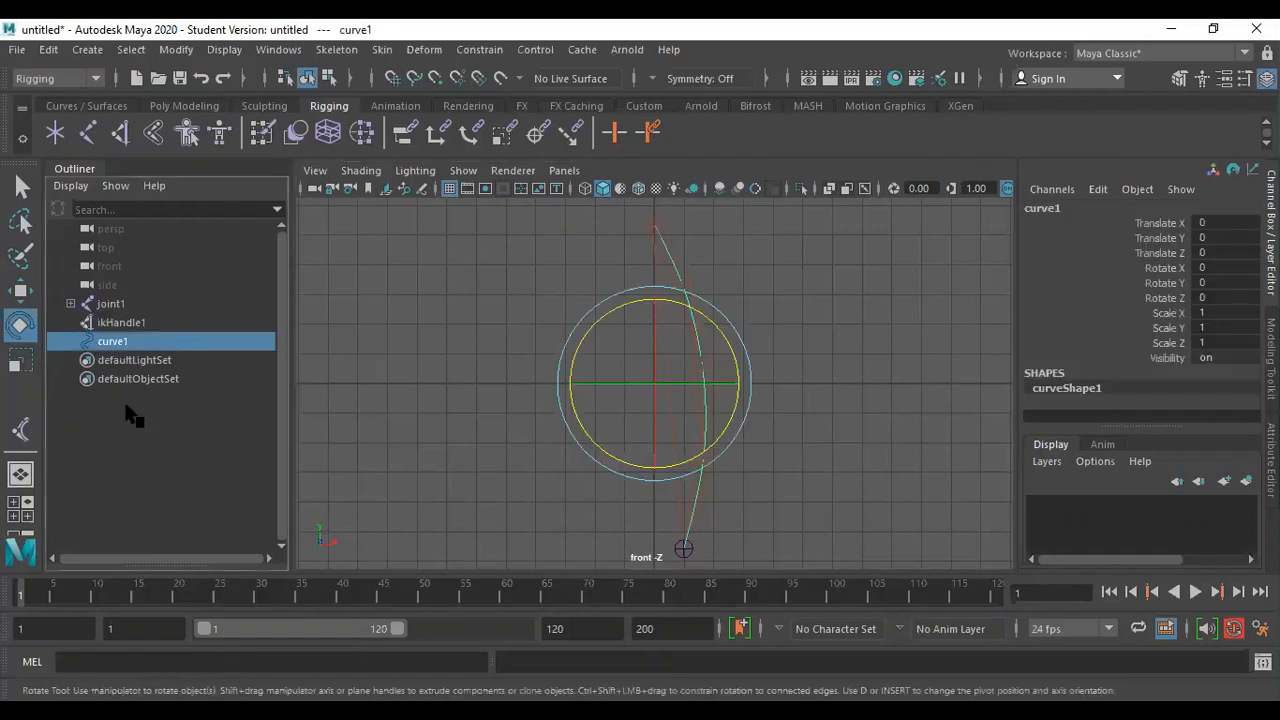
click(294, 56)
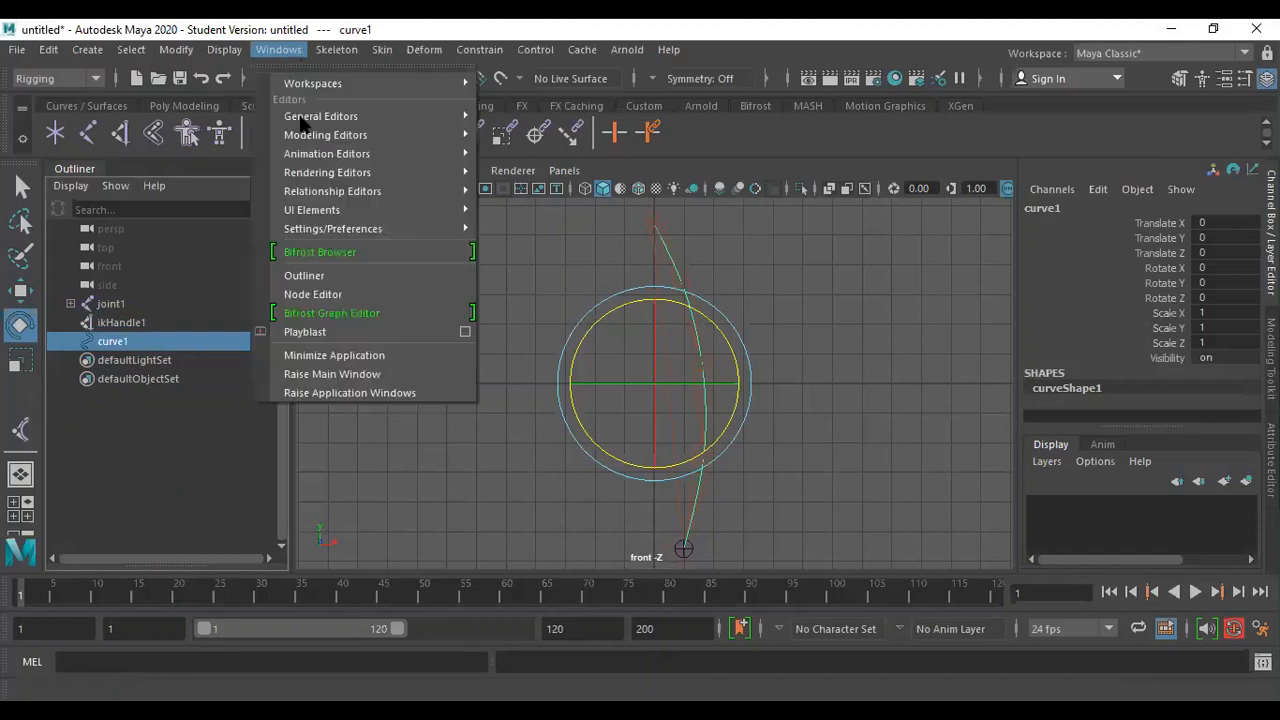
mouse_move(340, 120)
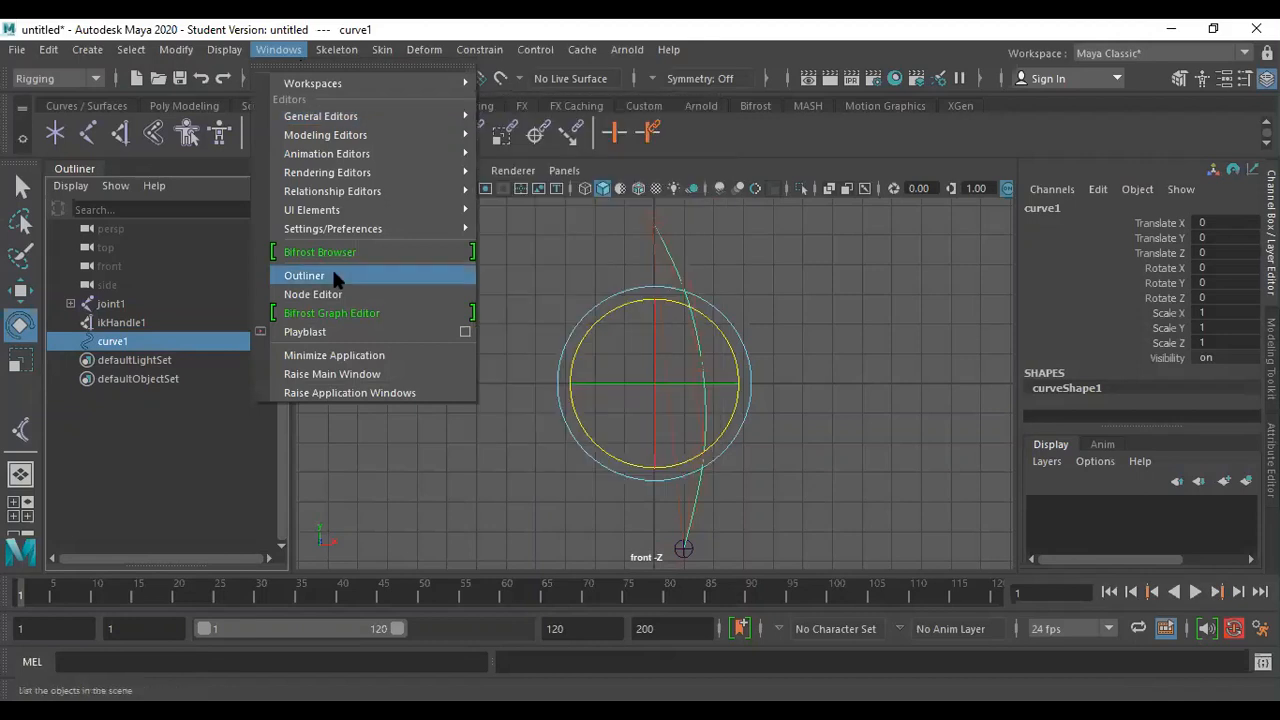
click(720, 296)
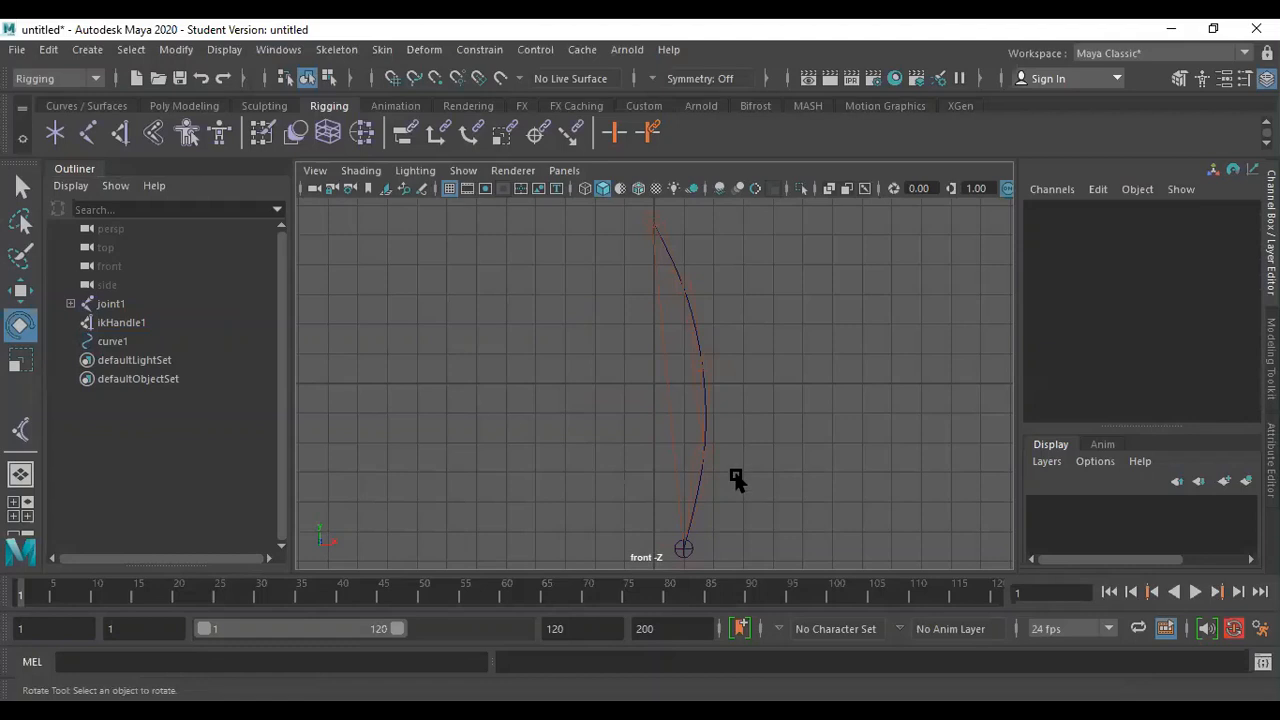
Select the IK handle at the bottom joint and delete it, keeping curve1.
alt+middle_drag(661, 542, 652, 504)
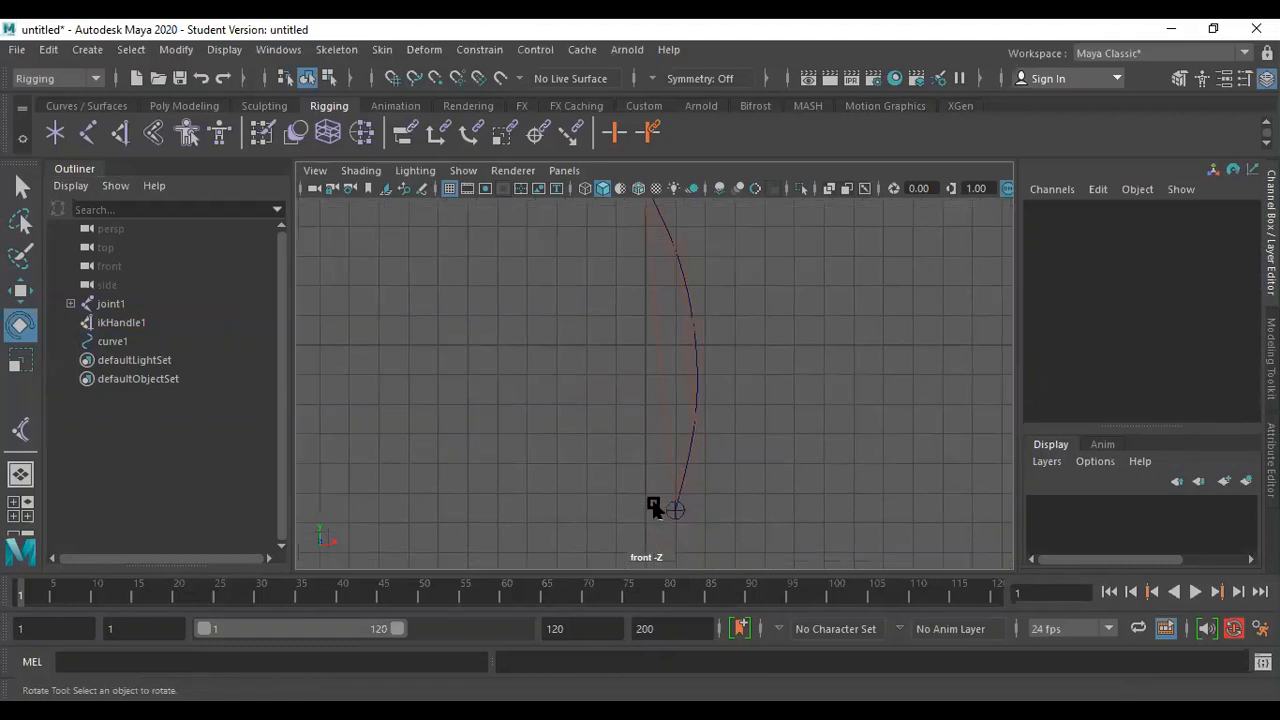
click(631, 522)
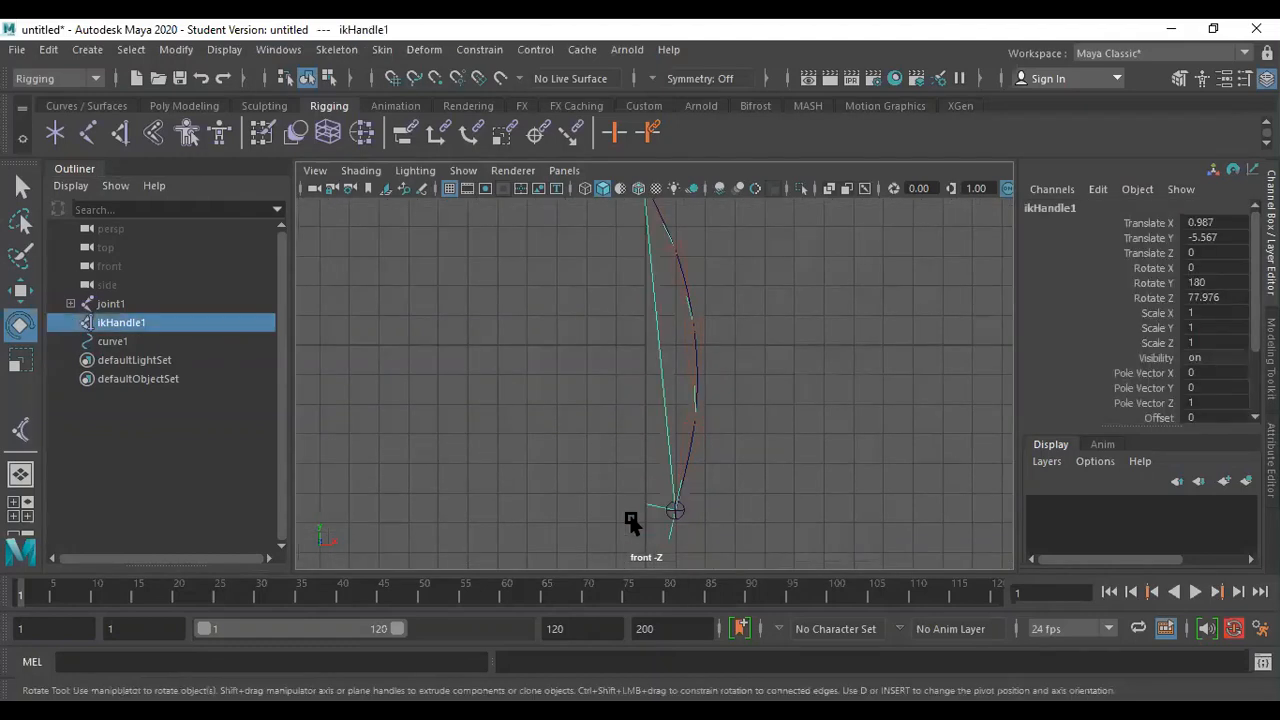
key(Delete)
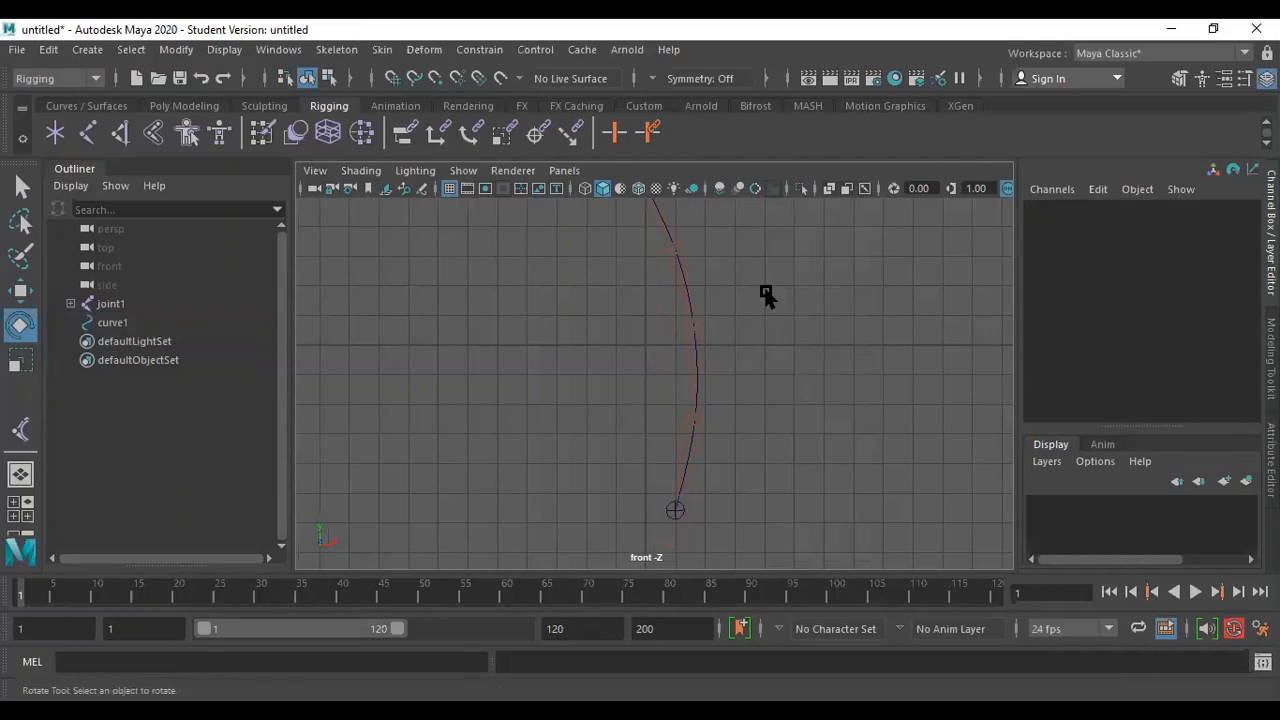
Rename curve1 as main_curve.
scroll(757, 301, up, 2)
alt+middle_drag(663, 366, 641, 503)
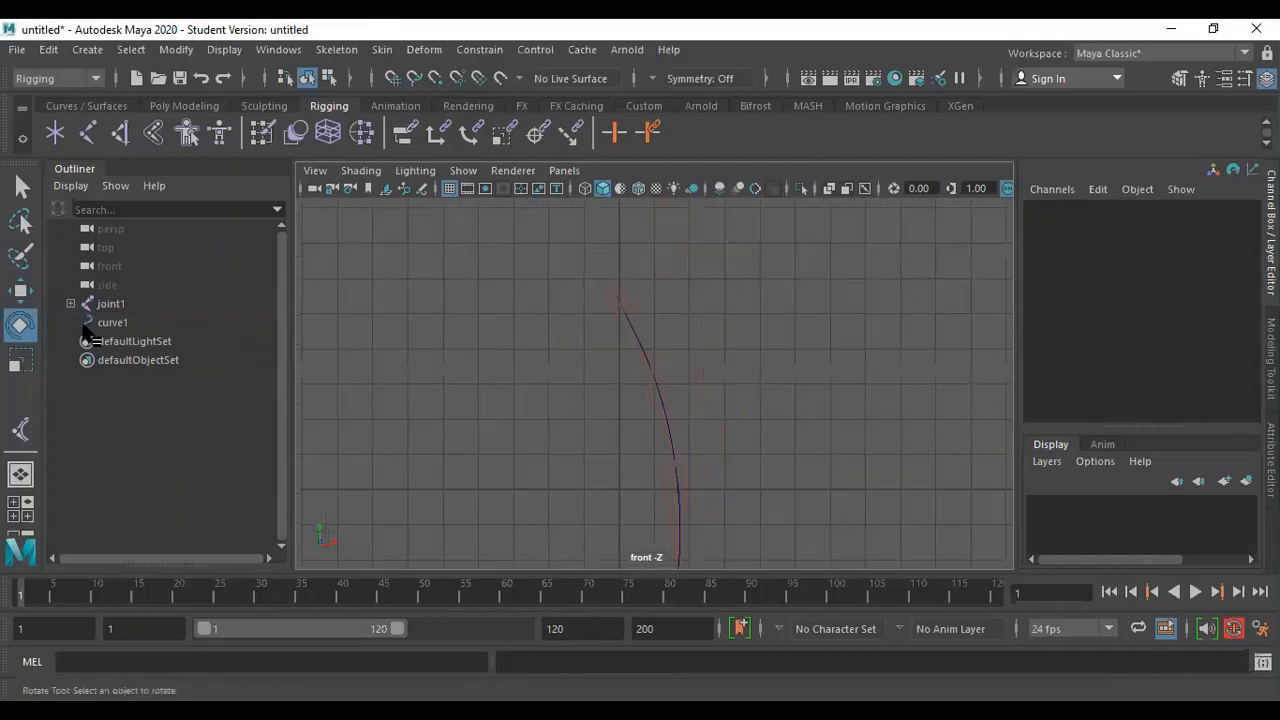
click(113, 323)
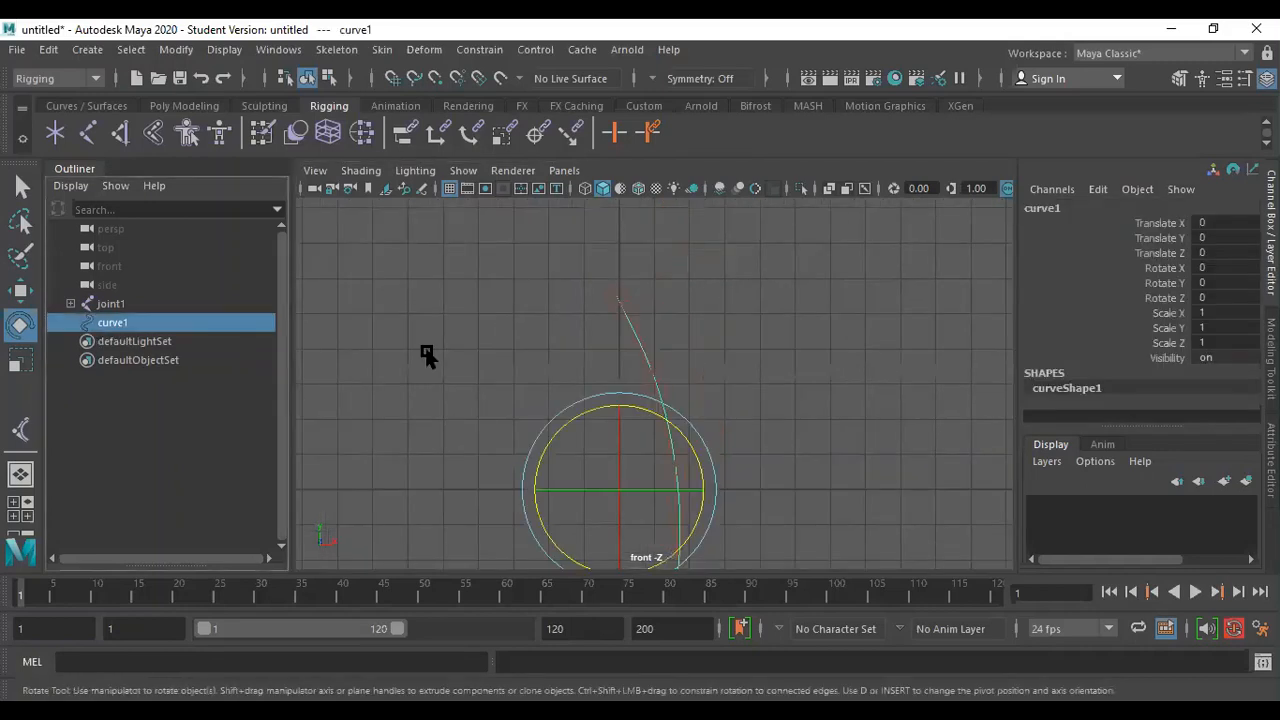
click(1037, 209)
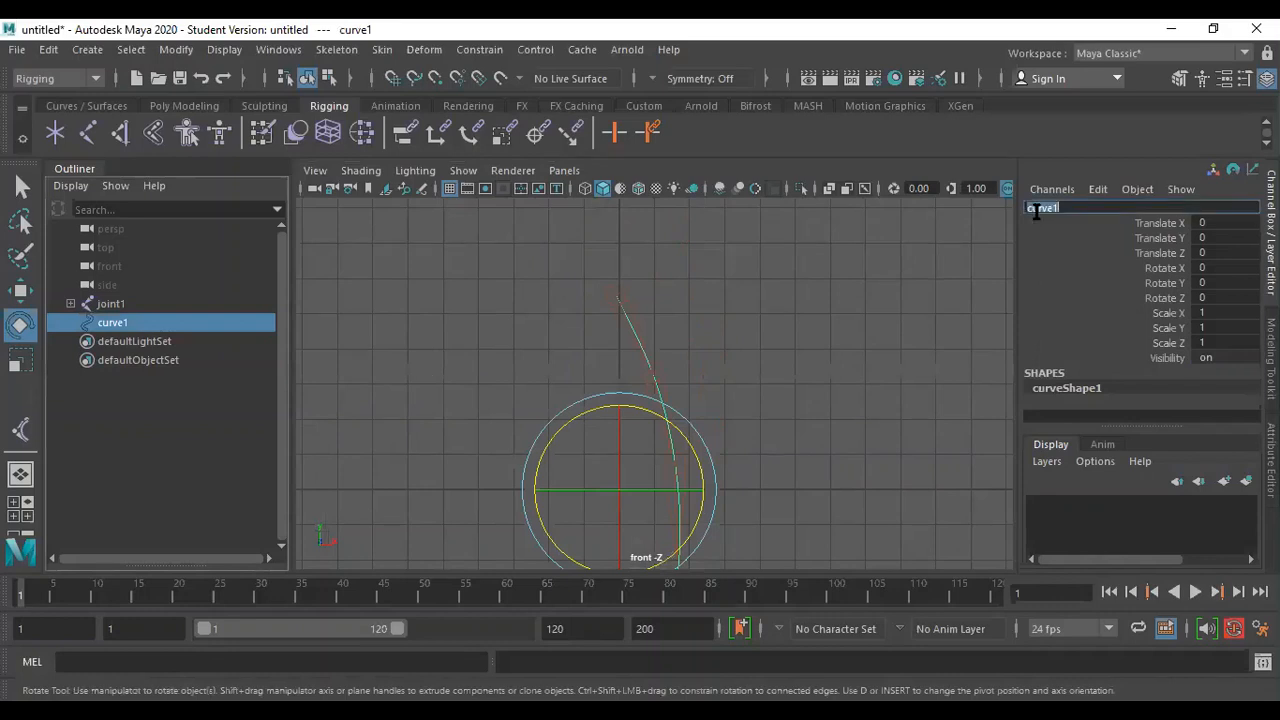
text(main curve)
key(Return)
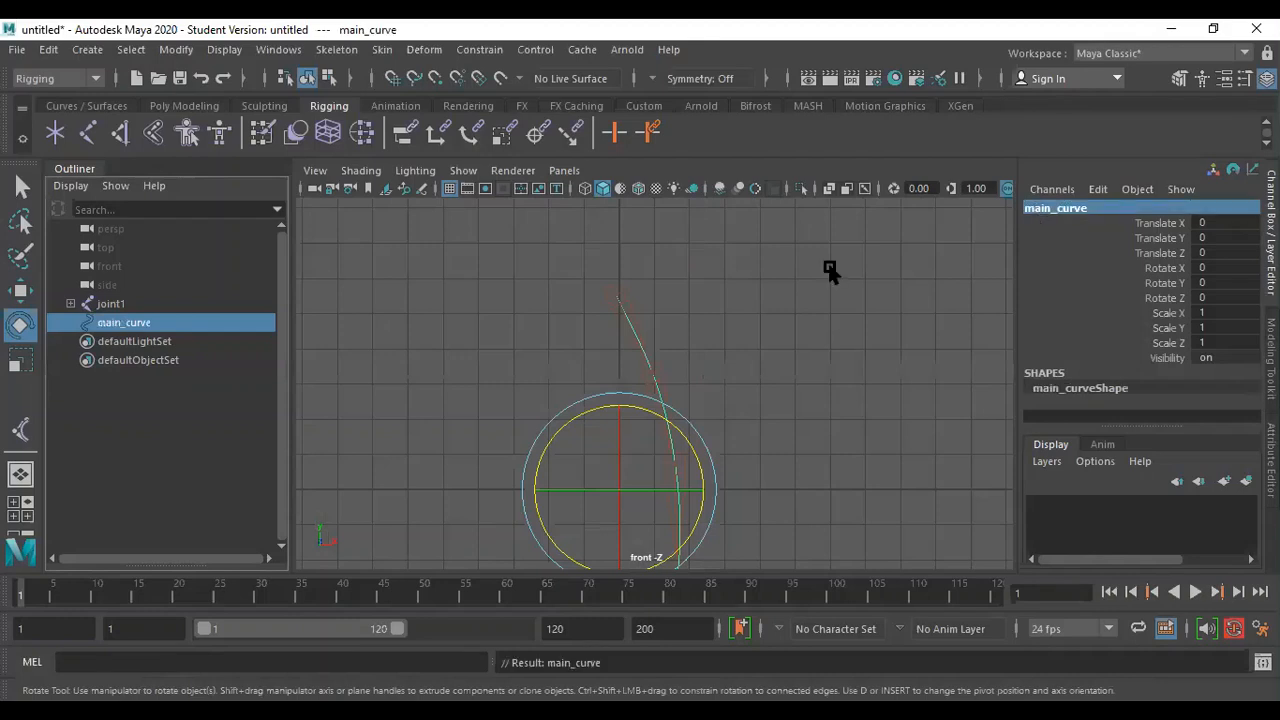
Make main_curve dynamic with nHair, with the Make Curves Dynamic options reset to their defaults.
click(837, 391)
scroll(679, 316, up, 5)
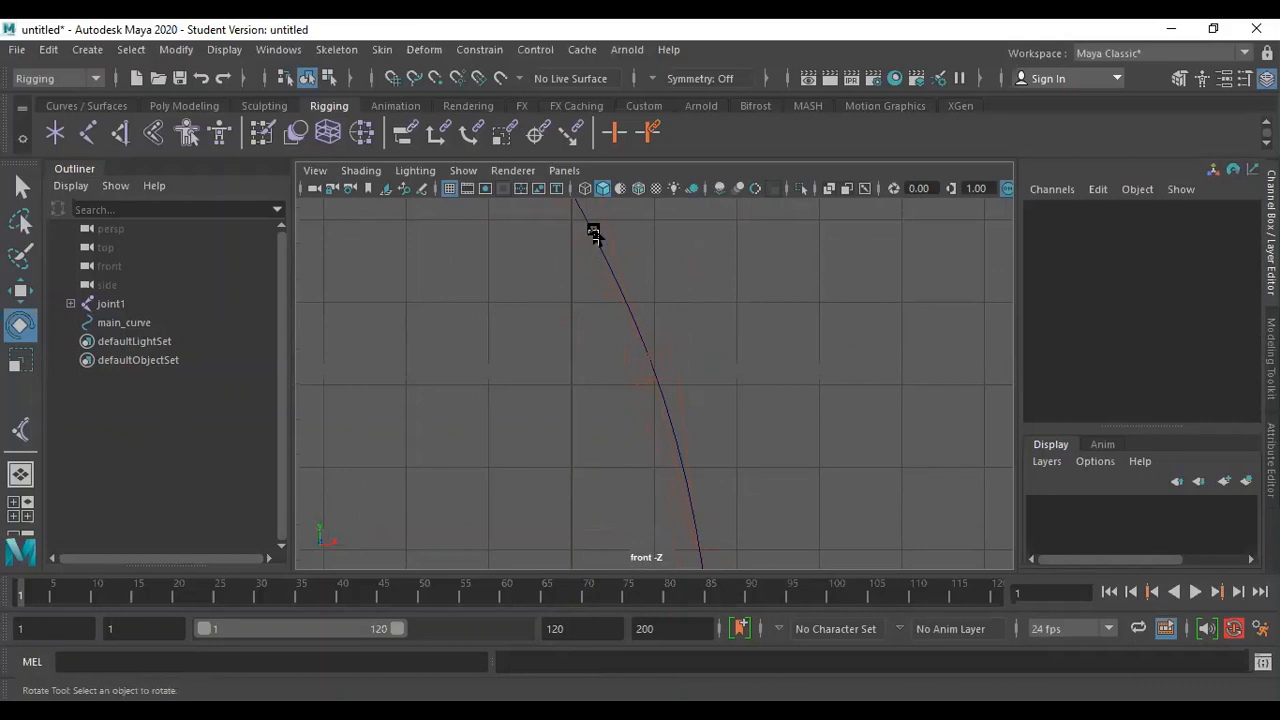
click(680, 420)
scroll(708, 481, down, 3)
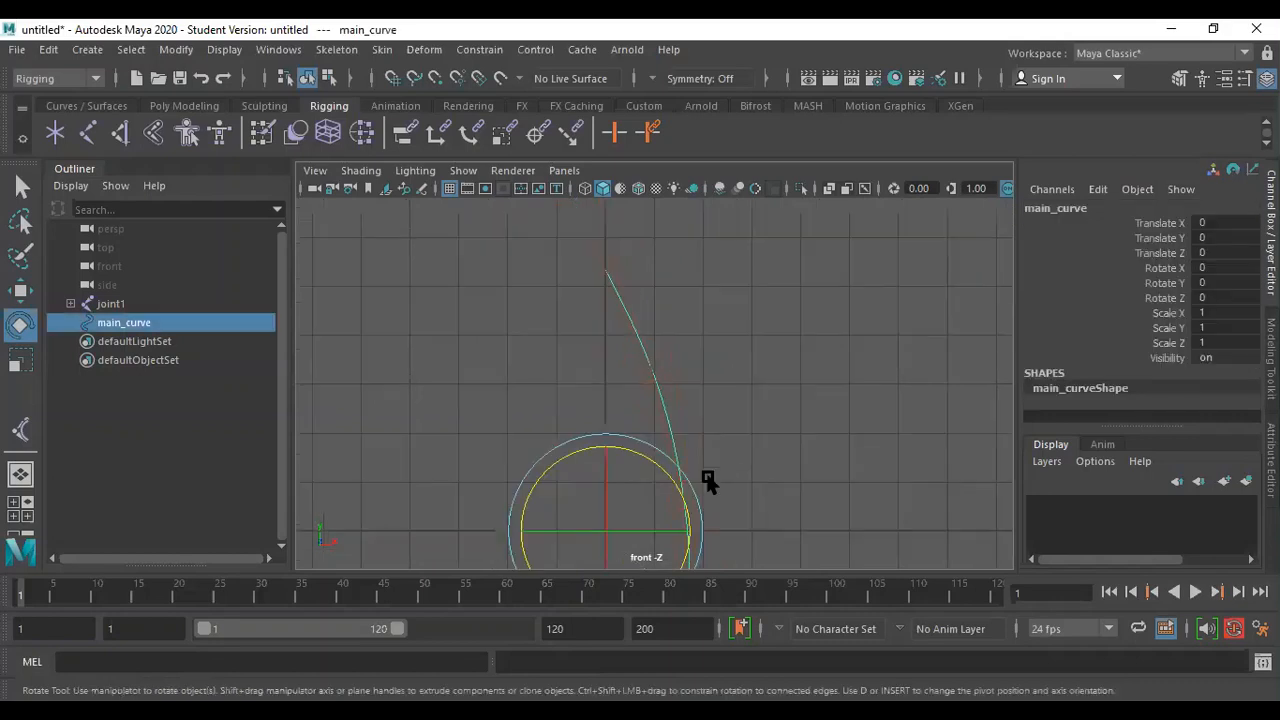
scroll(708, 483, down, 2)
key(w)
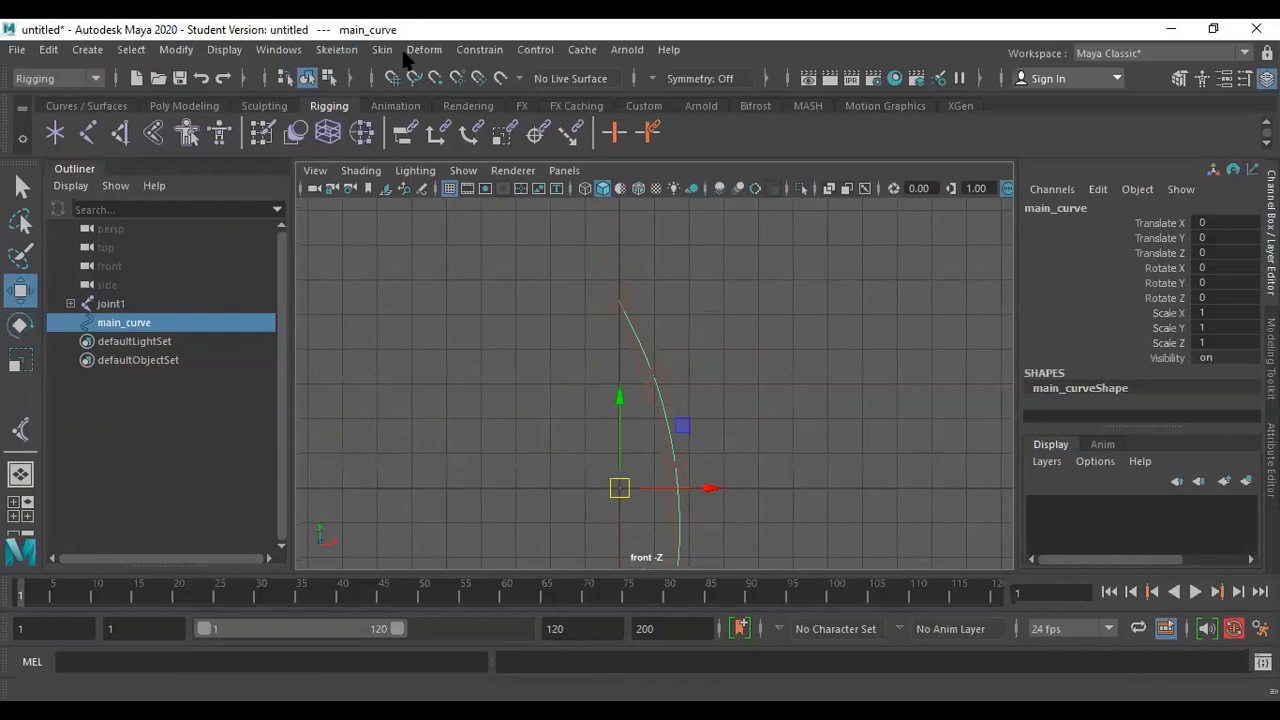
click(44, 80)
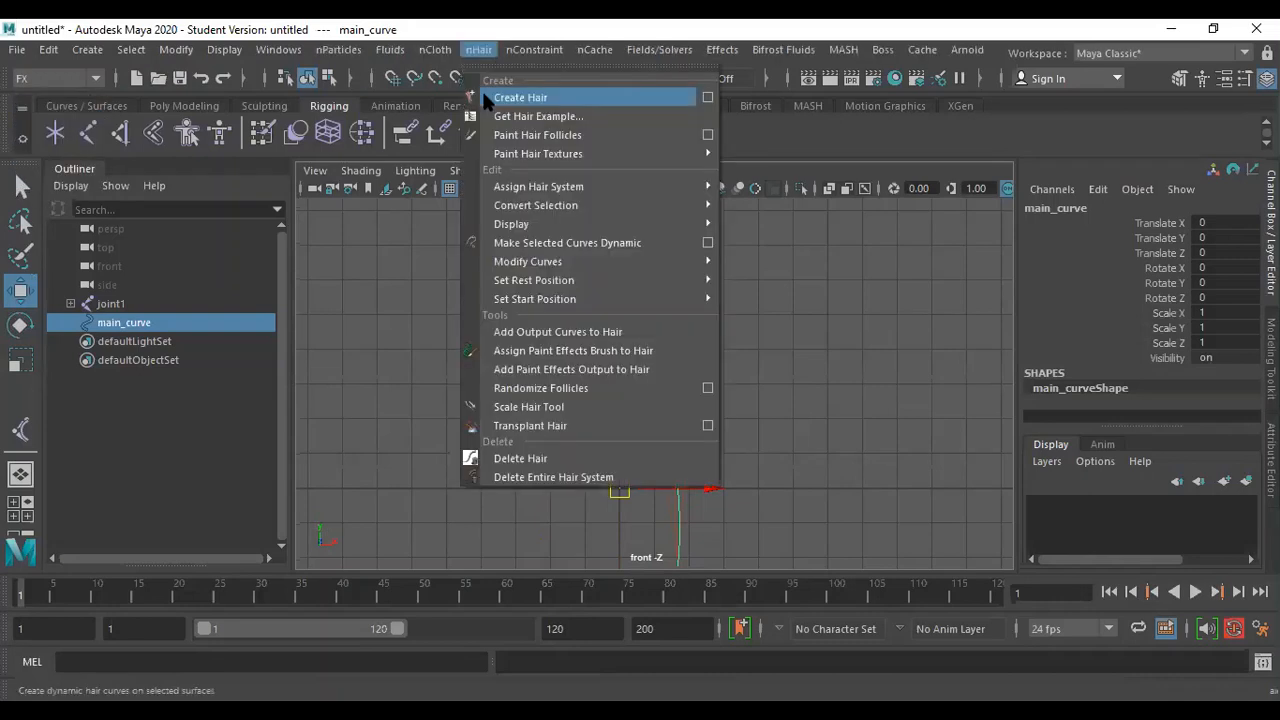
mouse_move(505, 160)
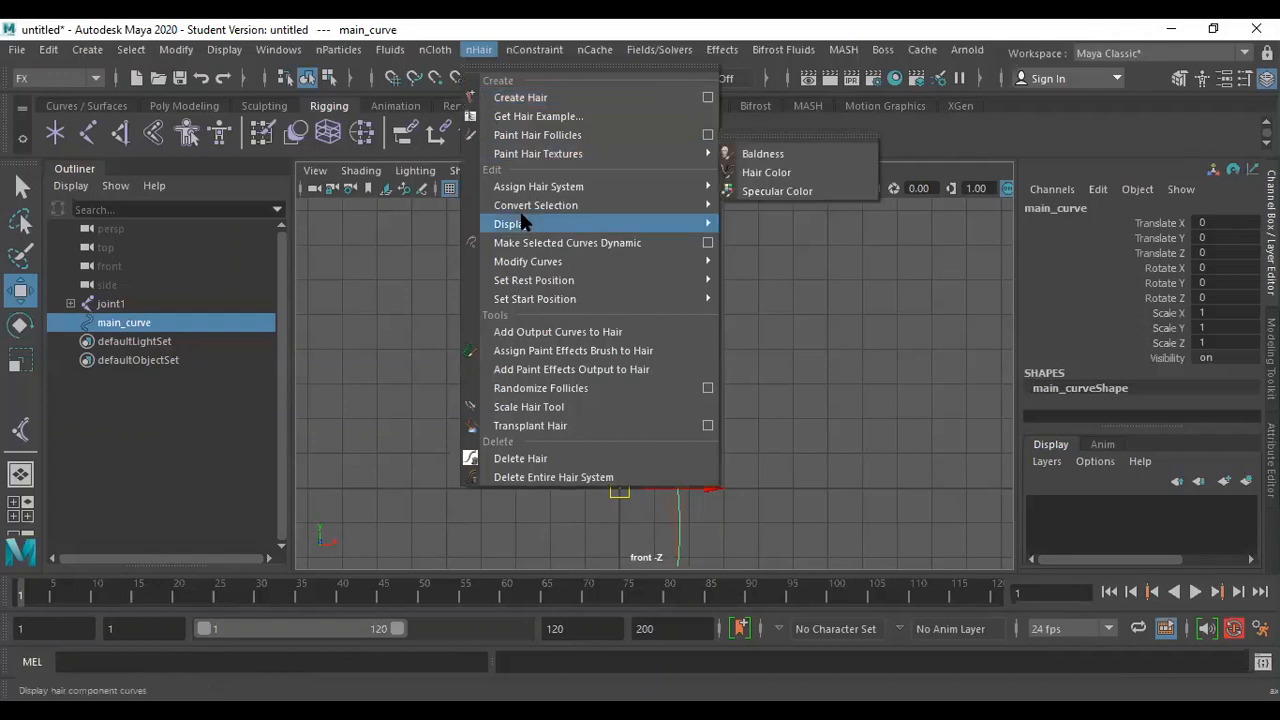
click(707, 243)
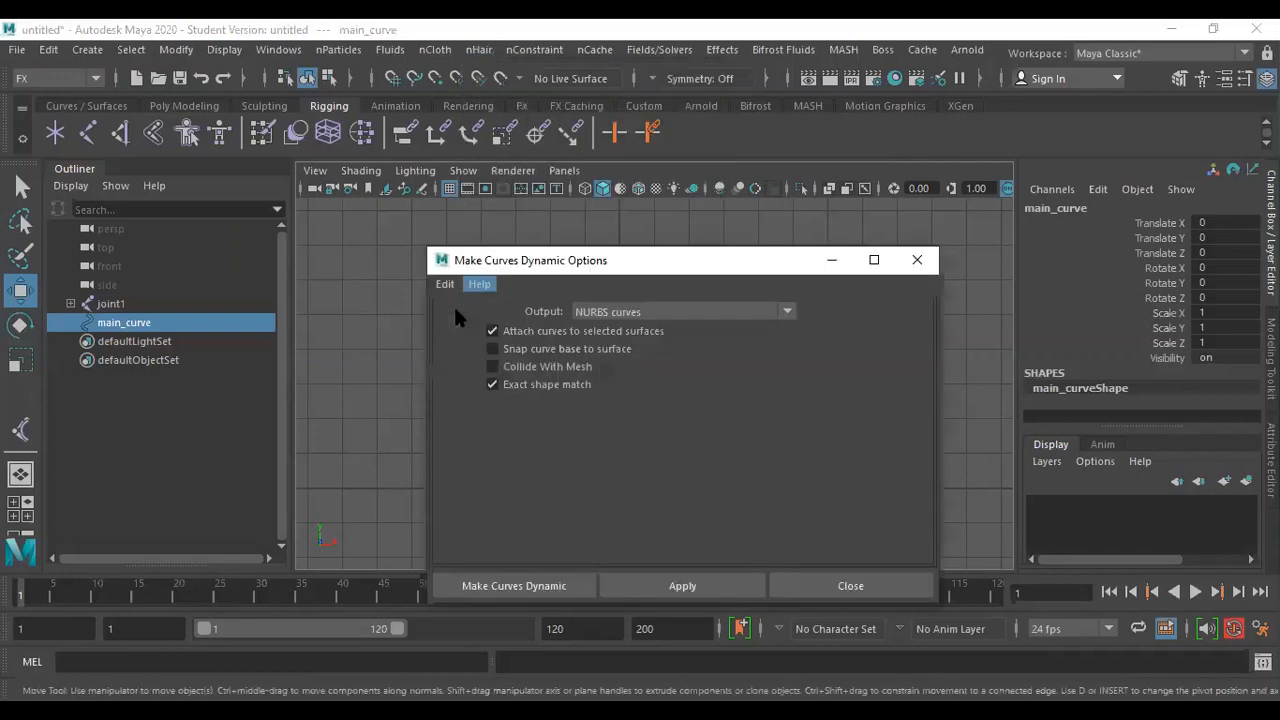
click(445, 284)
click(541, 326)
click(501, 587)
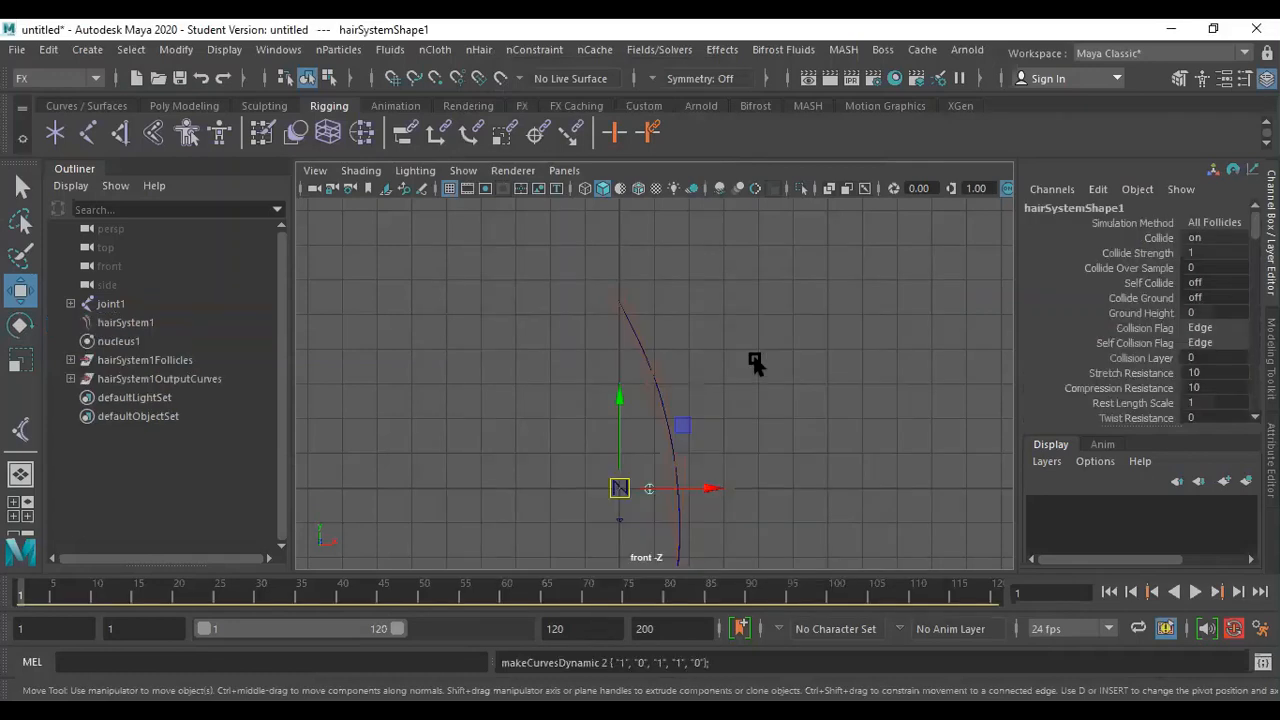
Expand the hair system's follicle and output curve groups, then select and frame main_curve under follicle1.
alt+middle_drag(749, 406, 708, 308)
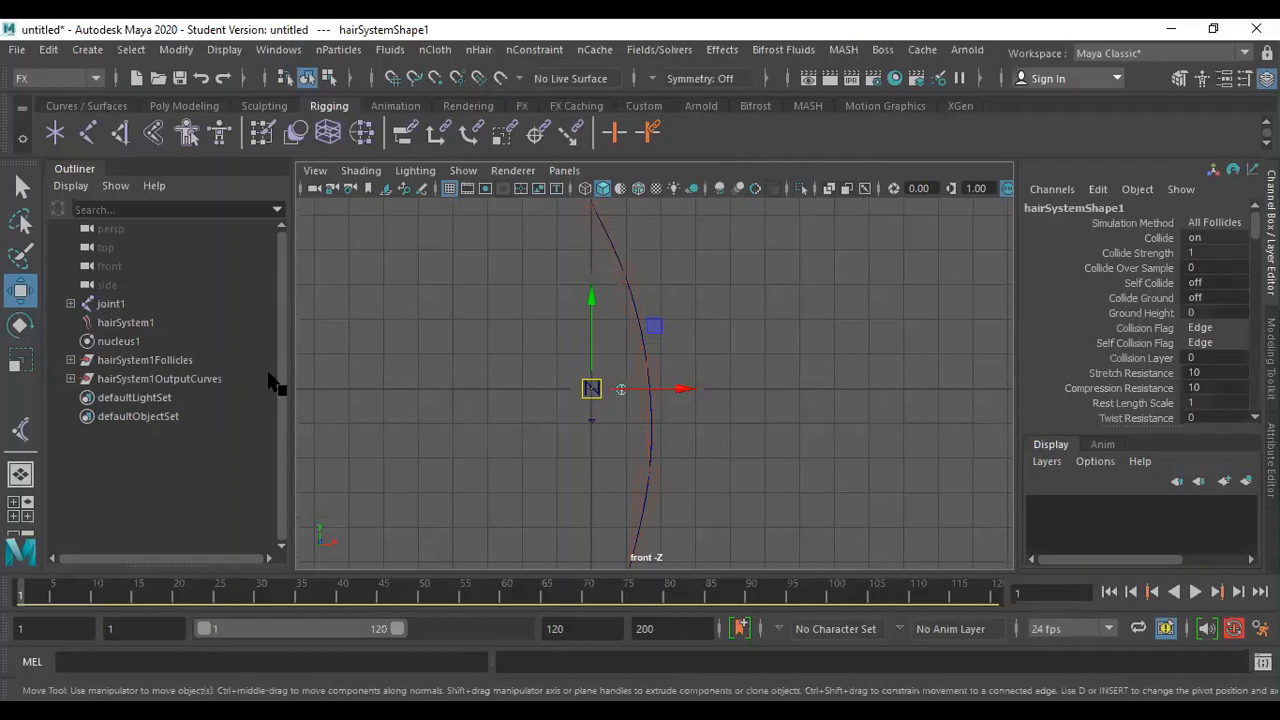
click(71, 360)
click(81, 378)
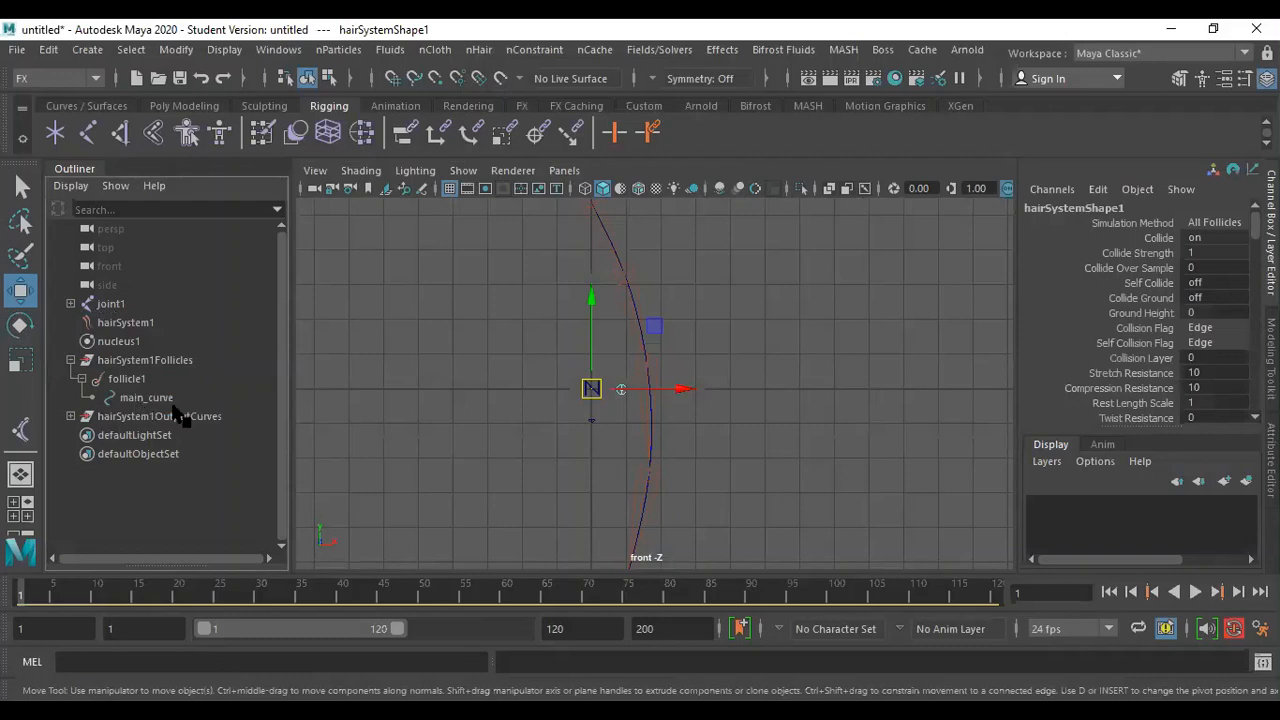
click(71, 416)
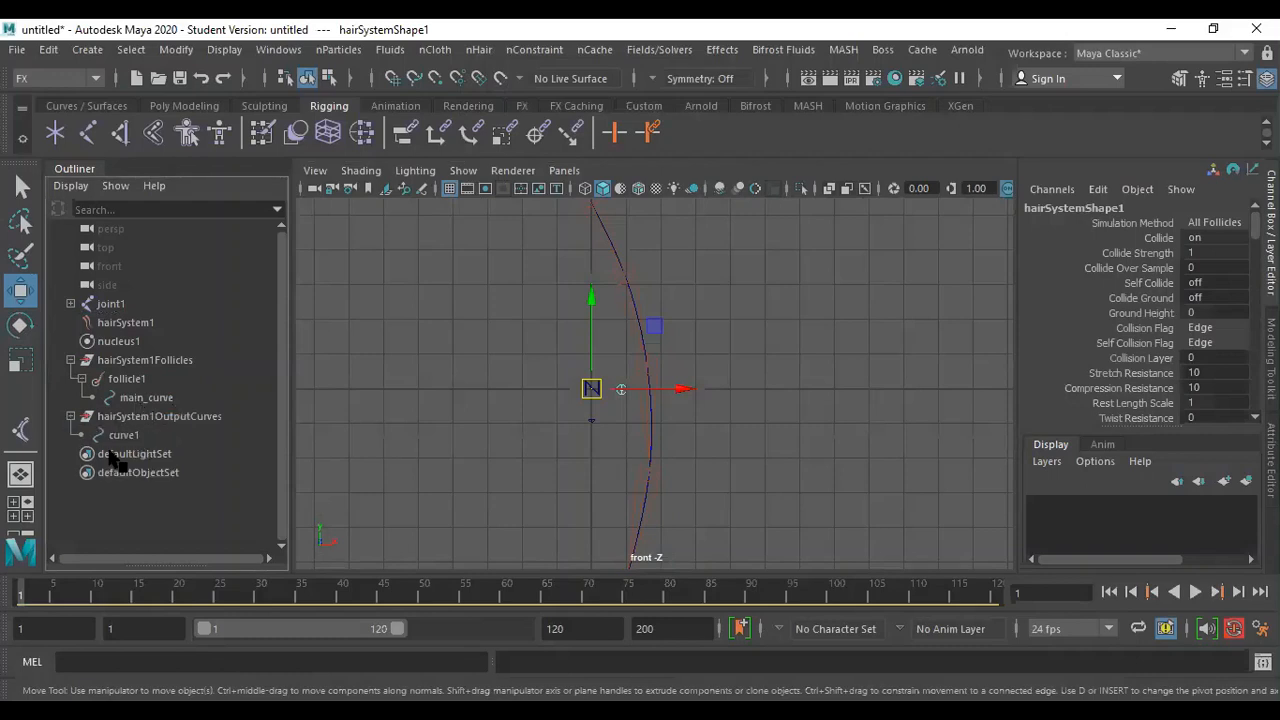
click(140, 398)
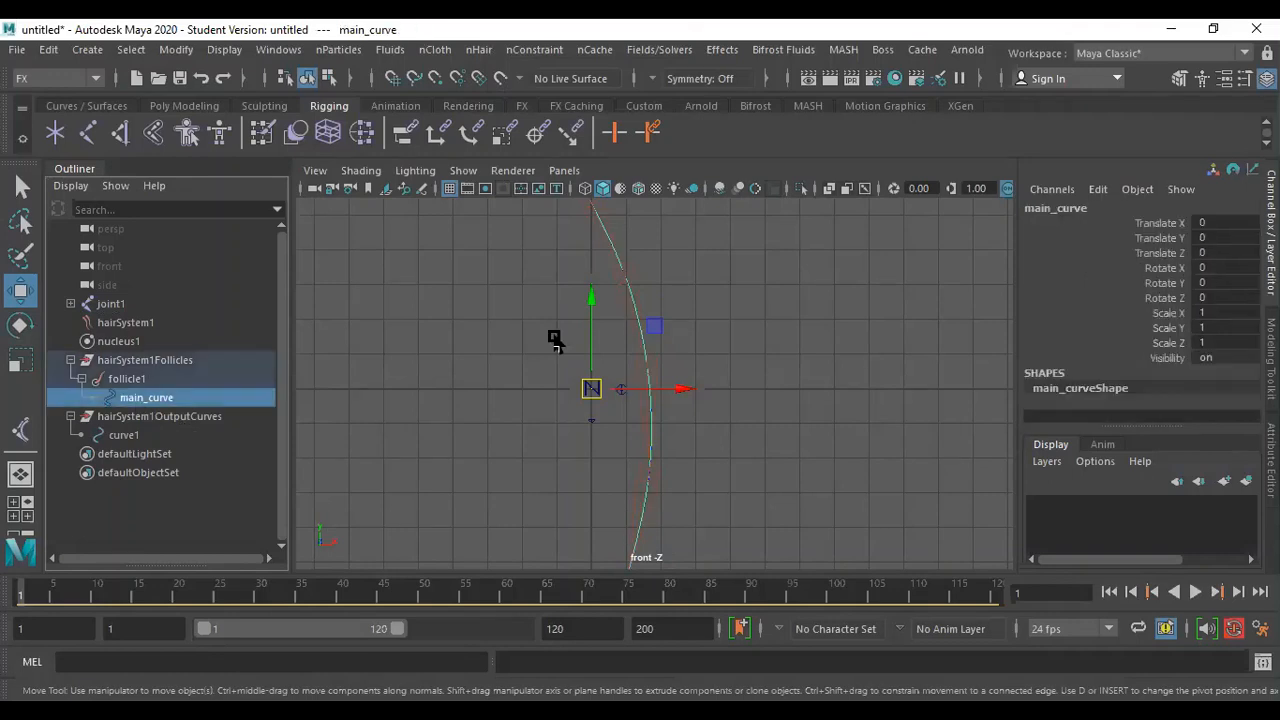
key(f)
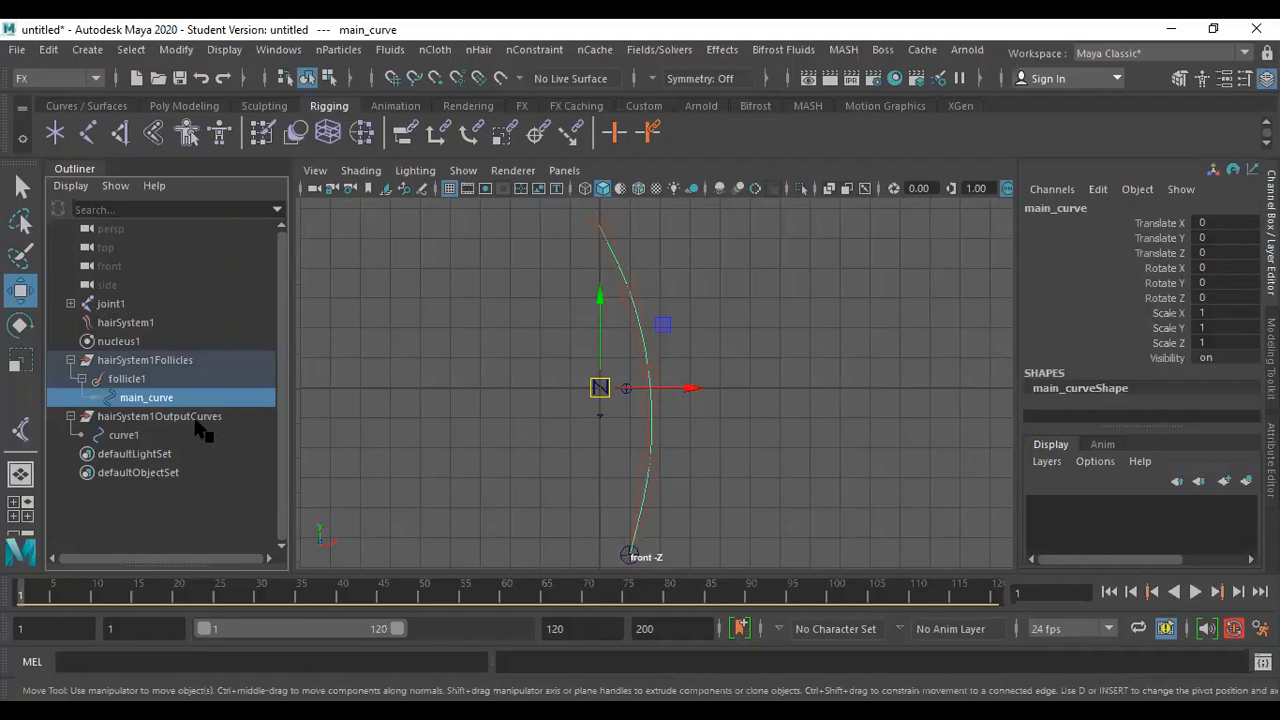
Rename curve1 in the hairSystem1OutputCurves group as dynamic_curve and clear the selection.
click(124, 436)
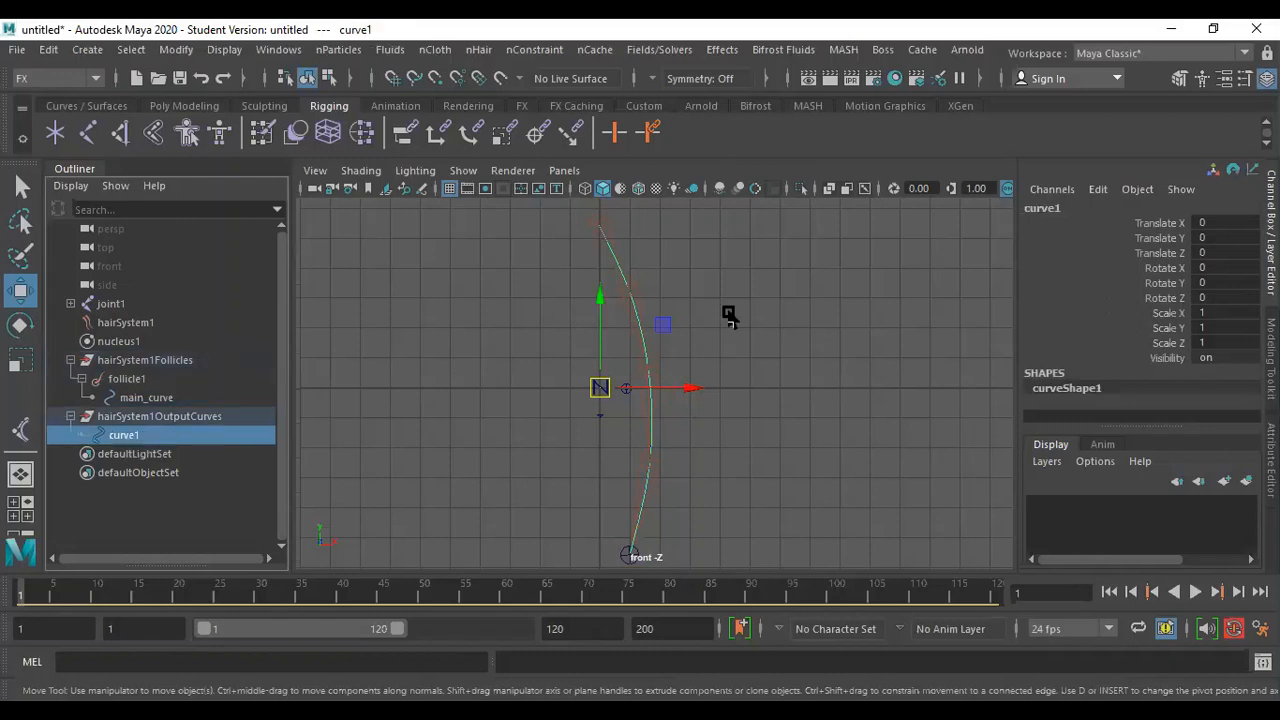
double_click(1047, 208)
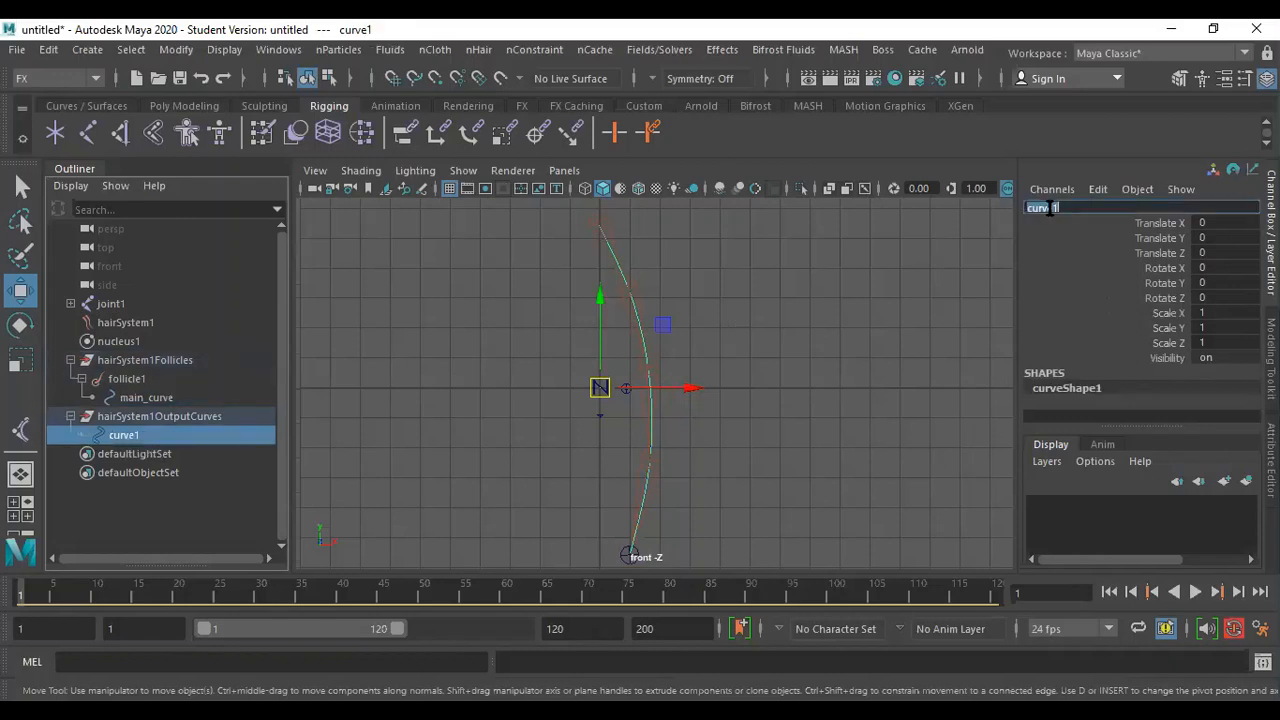
text(dvkr)
key(BackSpace)
key(BackSpace)
text(namic durve)
click(783, 400)
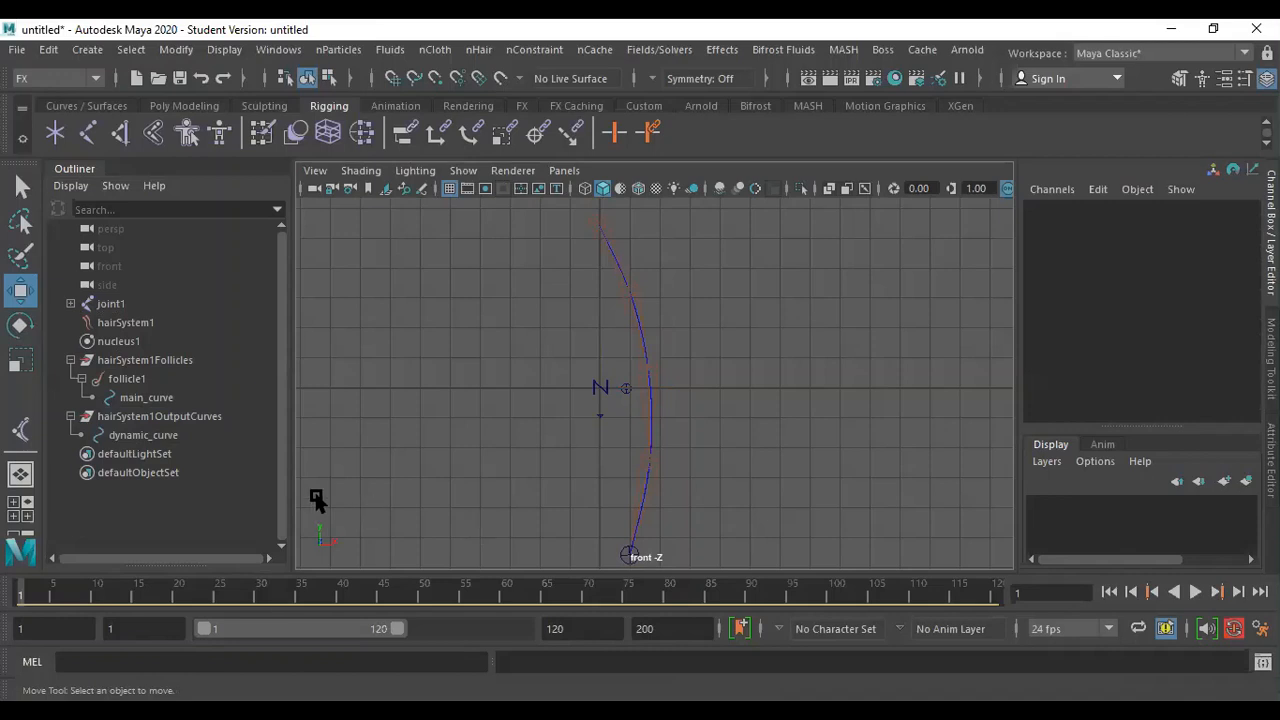
Hide main_curve under follicle1 by setting its Visibility to off, leaving nothing selected.
click(157, 401)
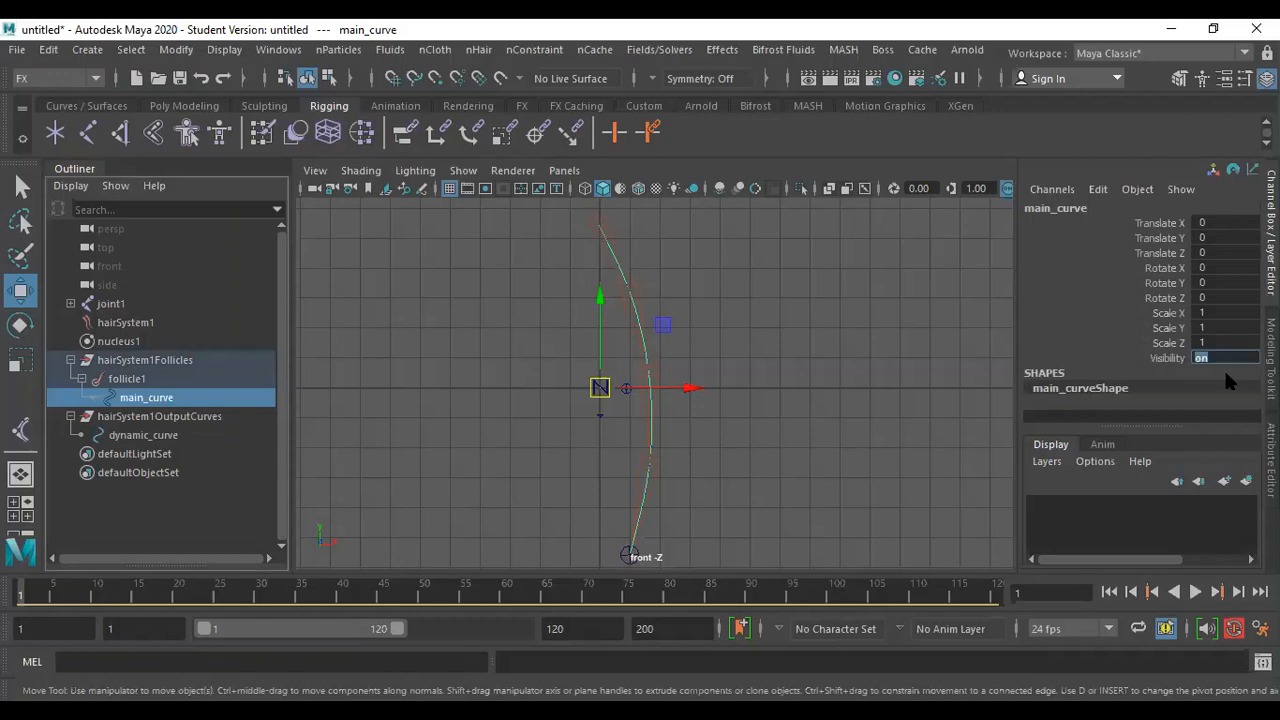
key(Return)
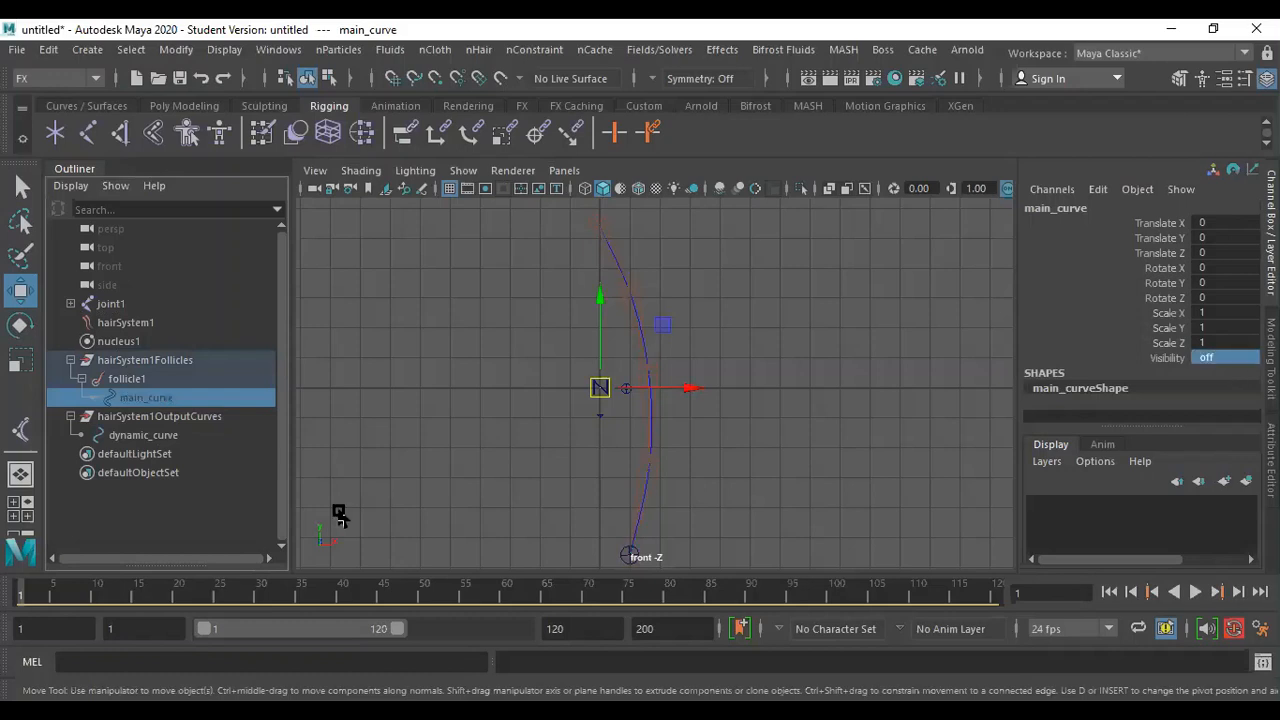
click(195, 485)
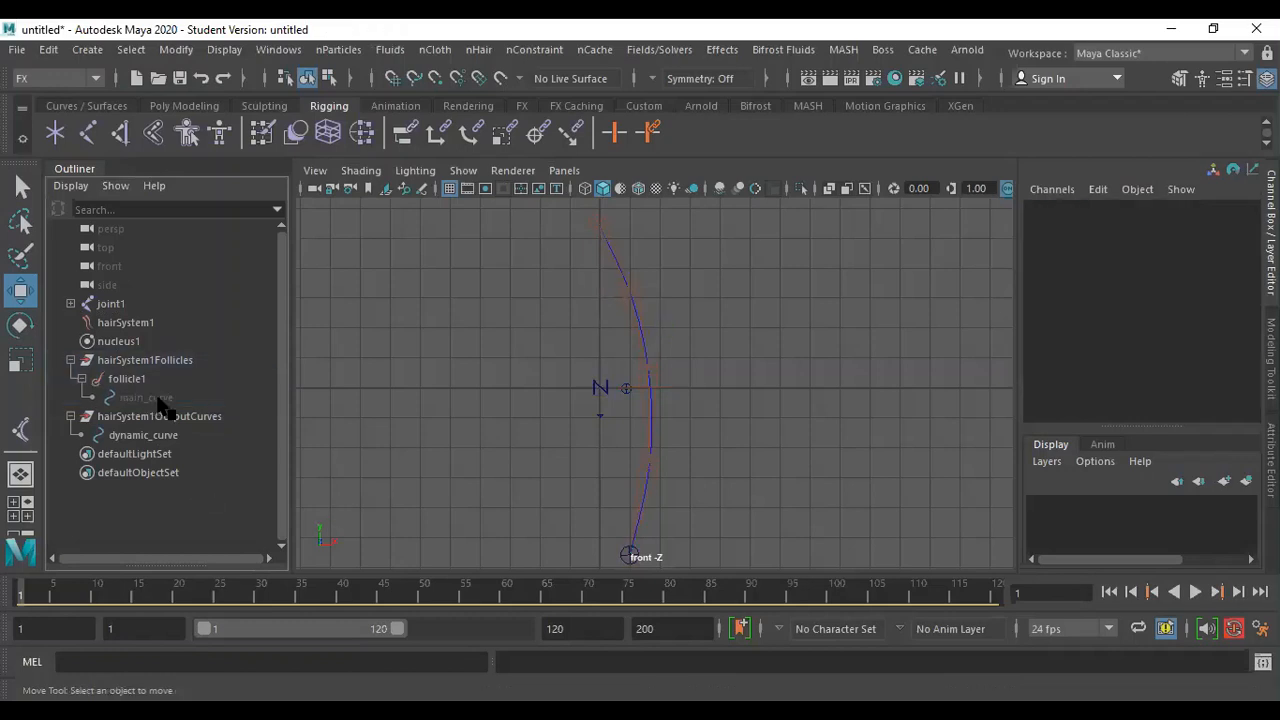
click(150, 437)
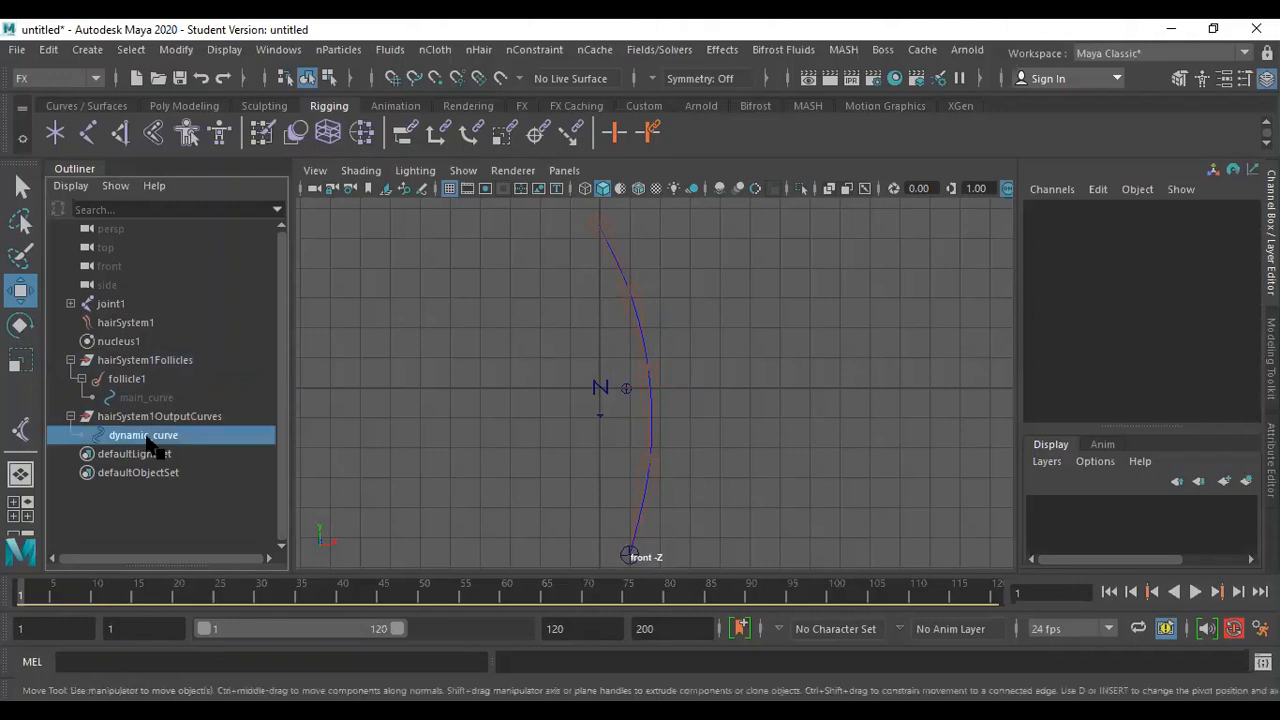
click(324, 414)
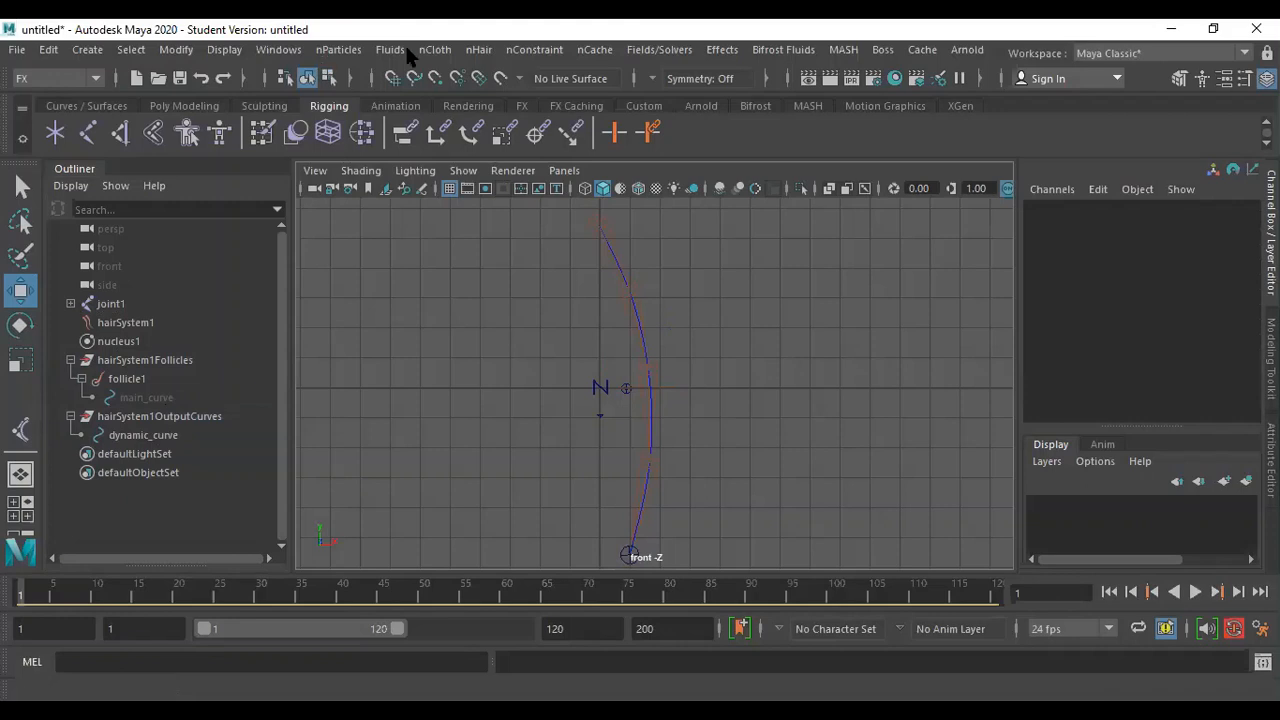
Configure the IK Spline Handle tool with Root on curve, Auto parent curve and Auto create curve disabled.
click(58, 78)
click(64, 113)
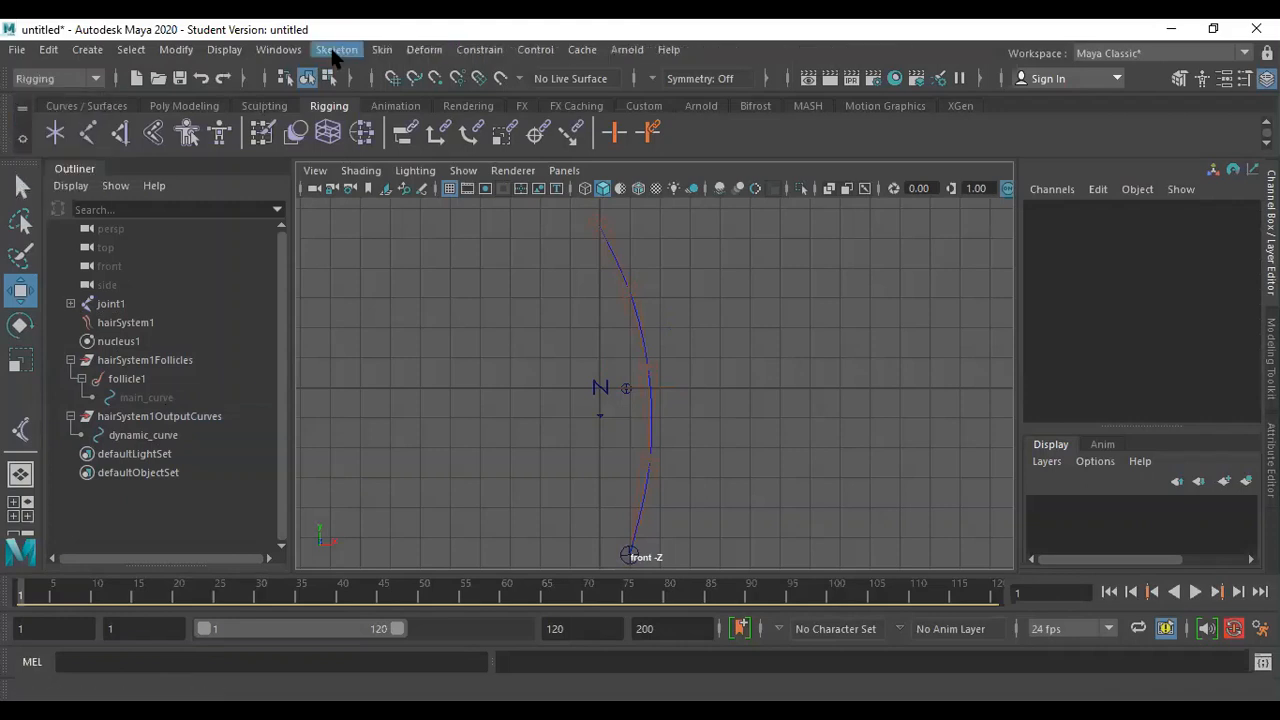
click(333, 50)
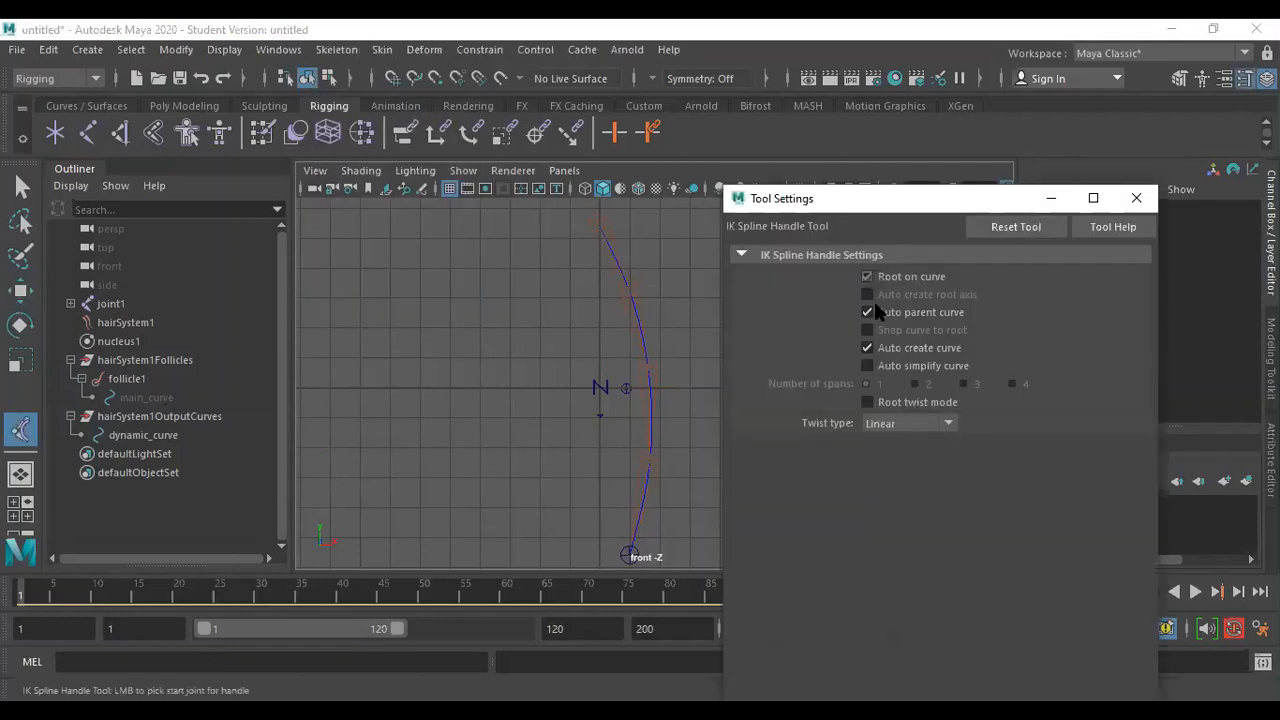
click(867, 277)
click(867, 350)
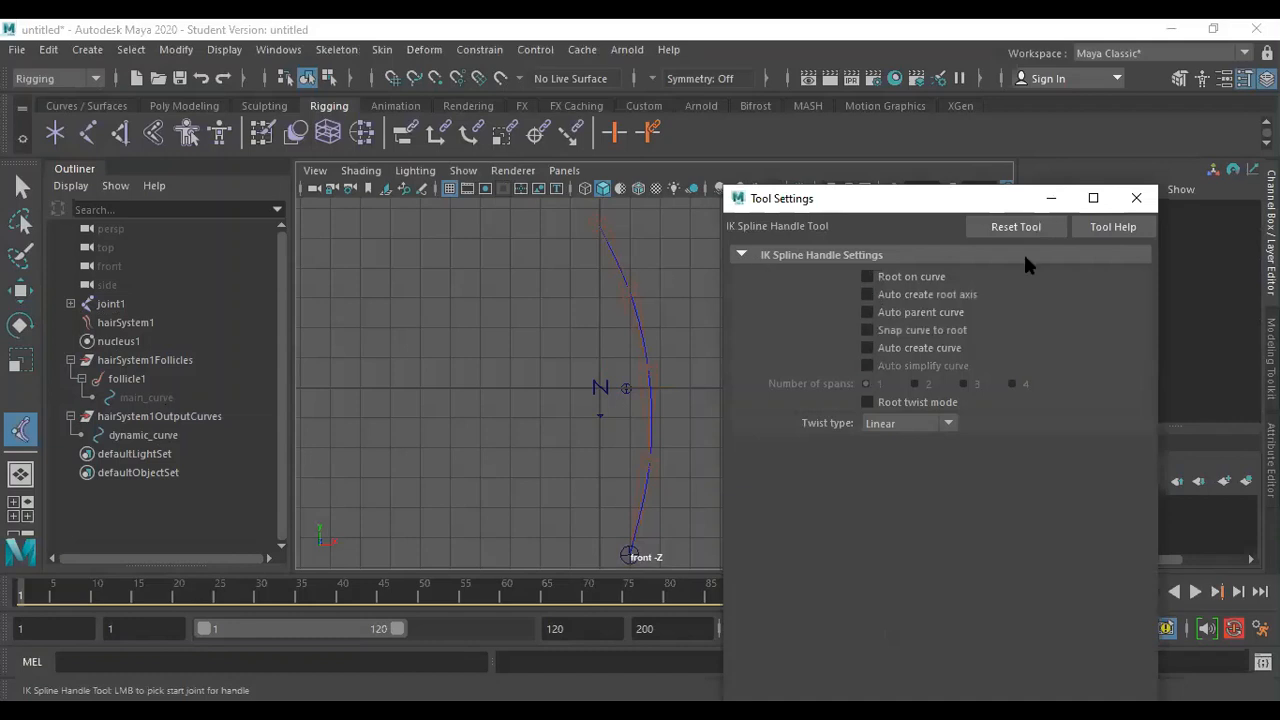
click(1133, 203)
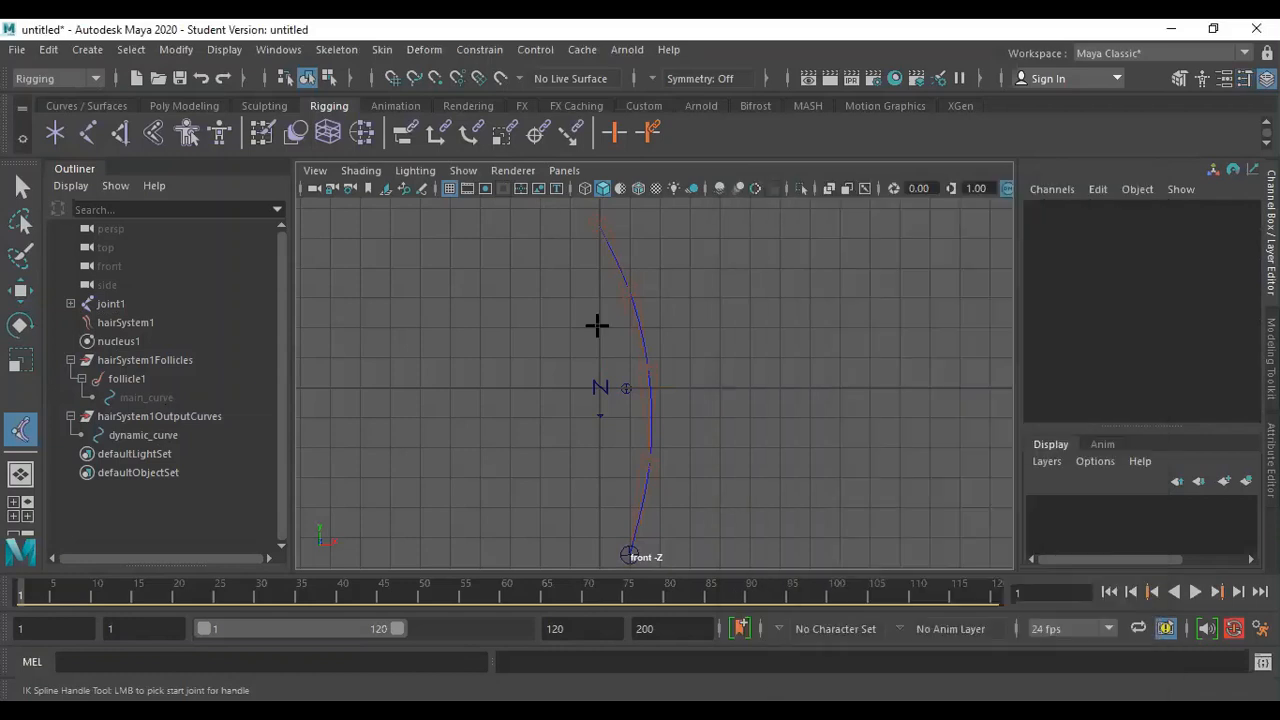
Create an IK spline handle from the top joint to the bottom joint using dynamic_curve, then clear the selection.
click(600, 213)
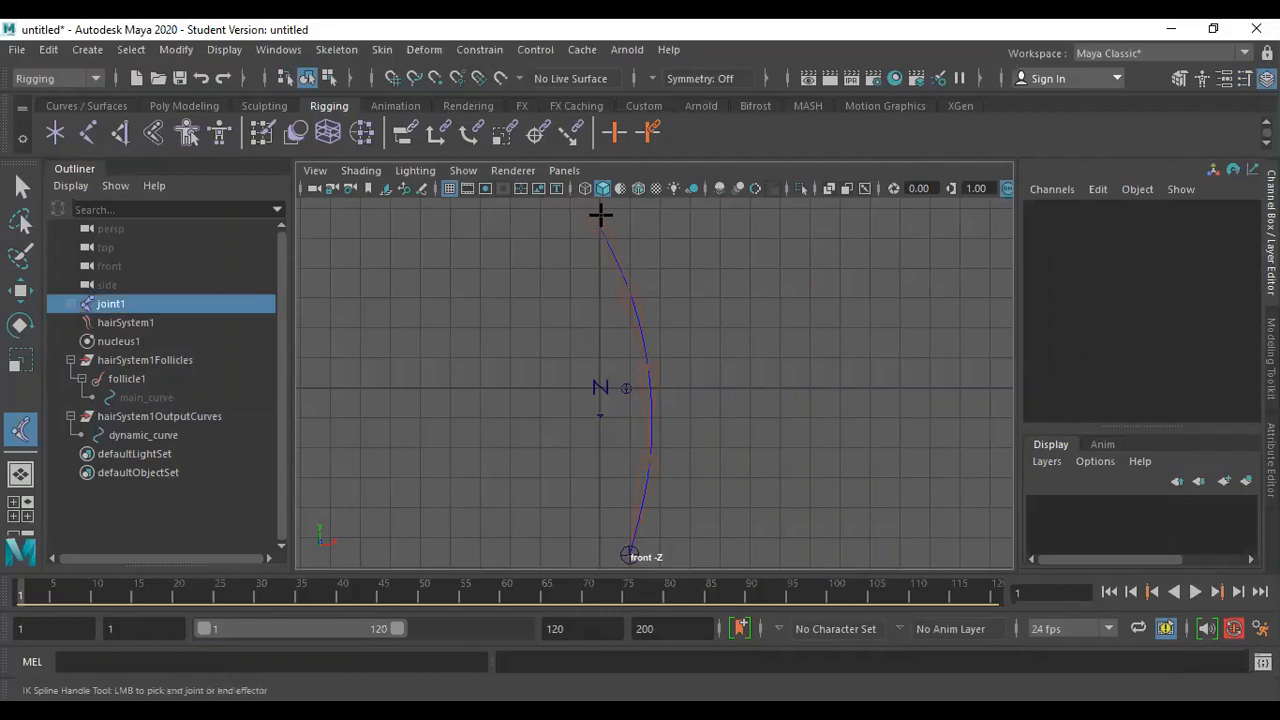
click(624, 556)
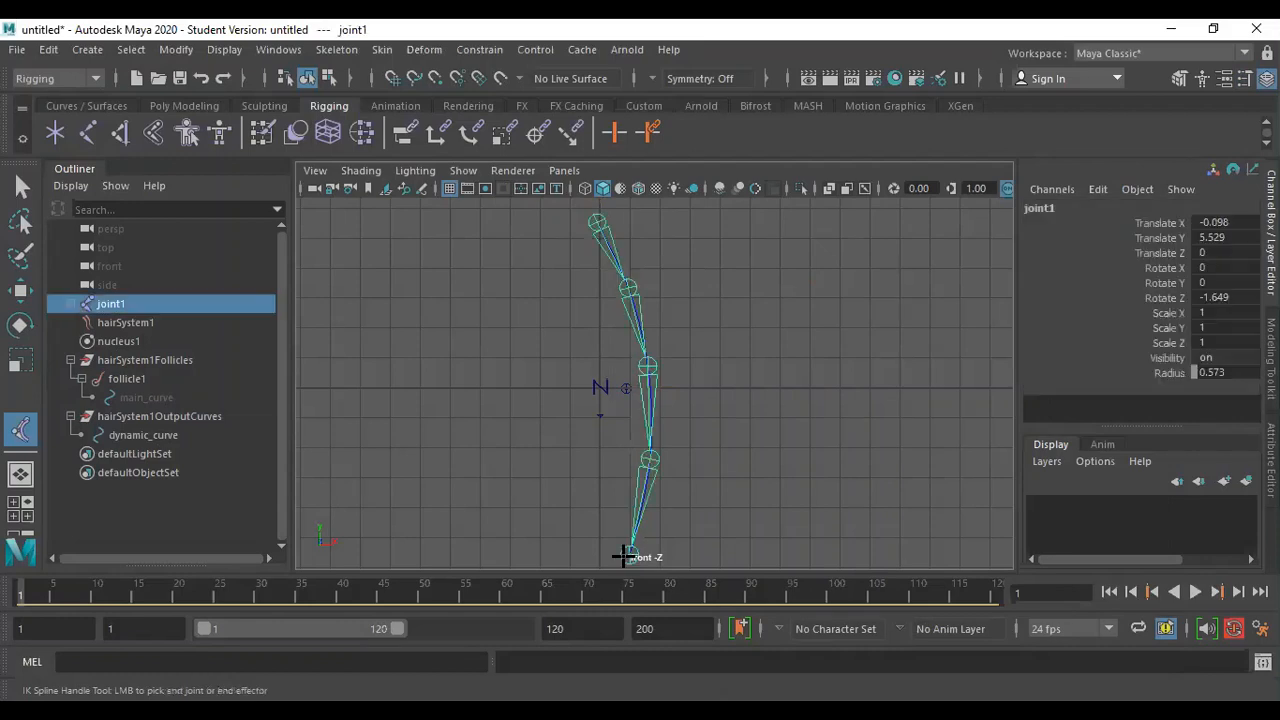
scroll(680, 351, up, 3)
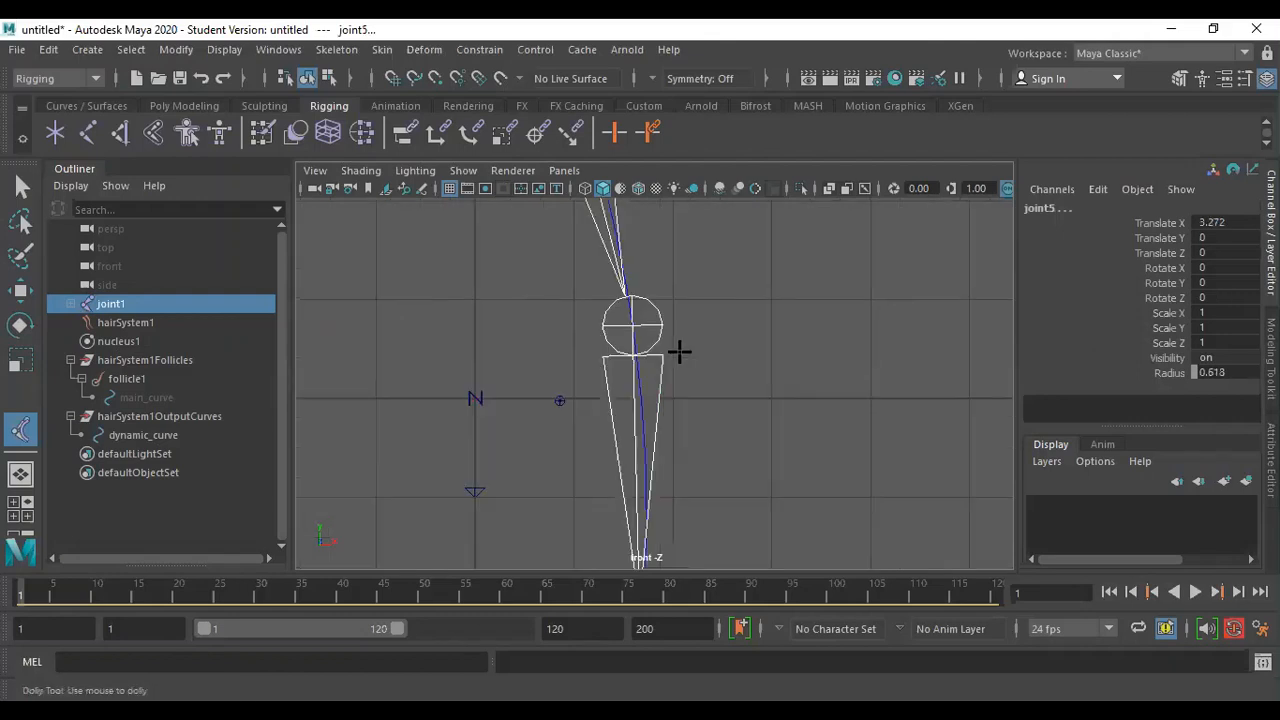
scroll(551, 434, up, 3)
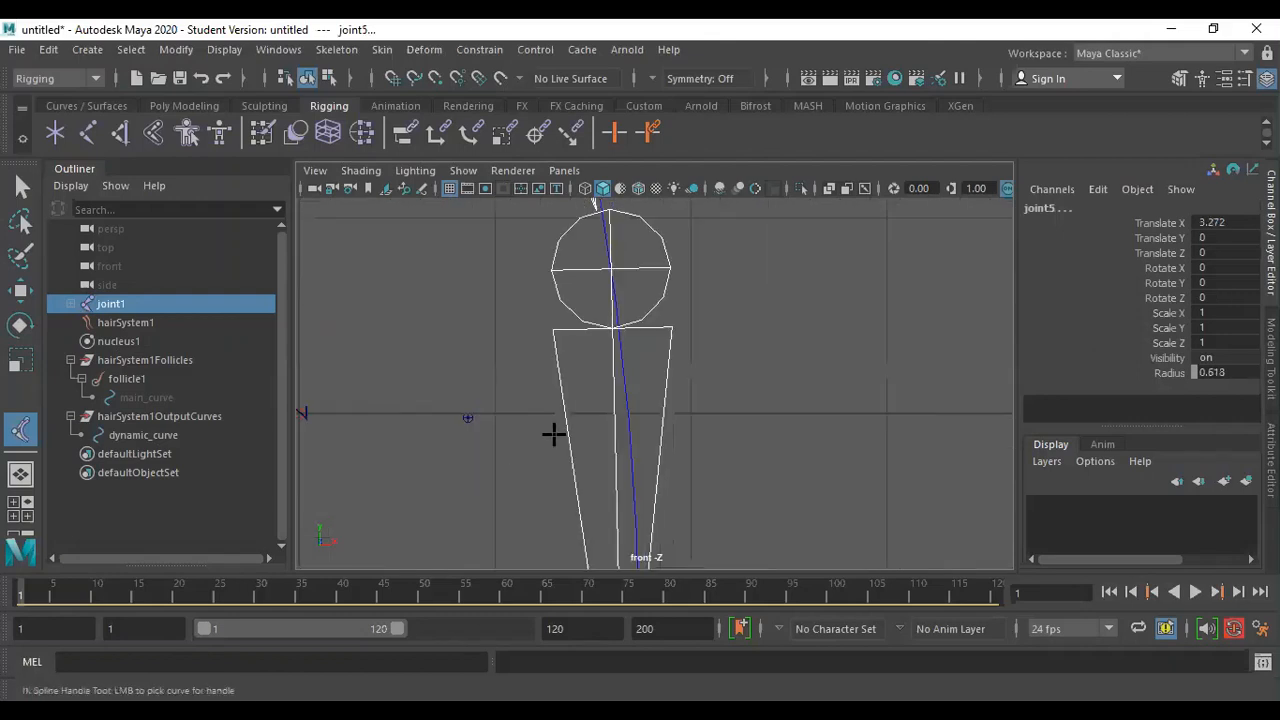
click(616, 430)
key(f)
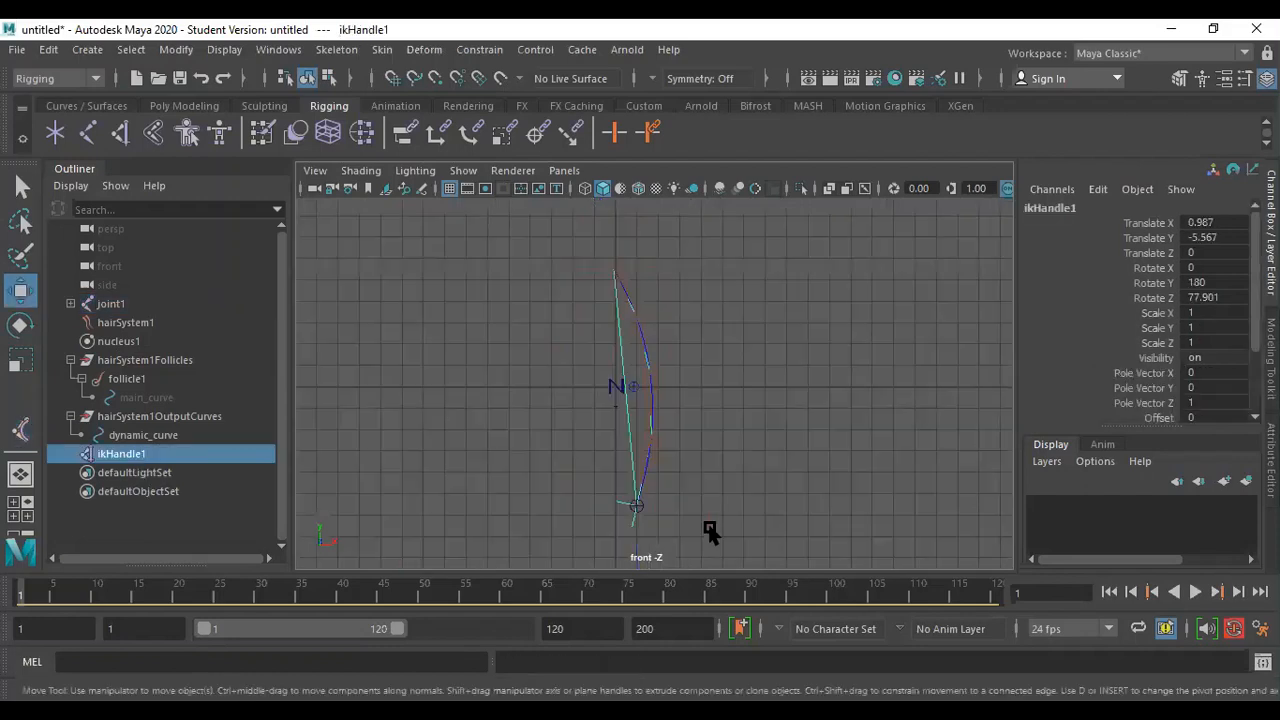
click(631, 527)
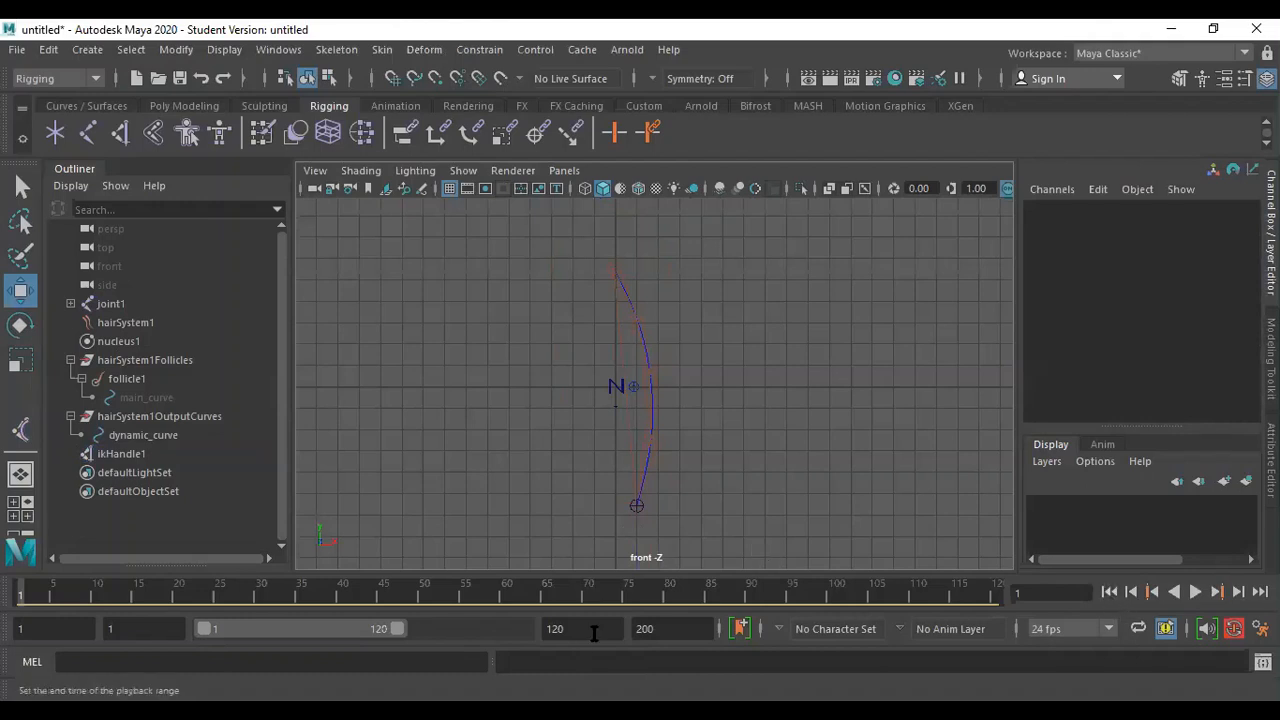
Set the playback range's end time to 500.
drag(594, 633, 483, 628)
text(500)
key(Return)
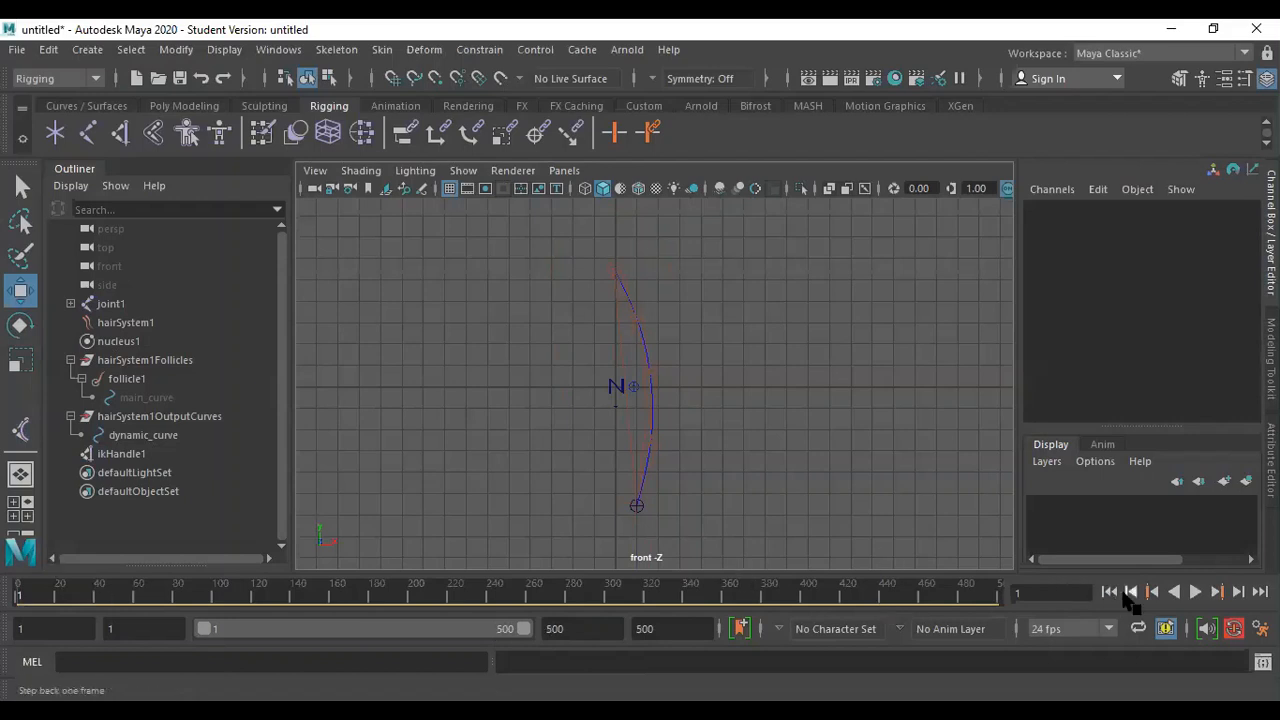
Play the simulation to check how the joint chain behaves, stop it and return to frame 1.
click(1197, 591)
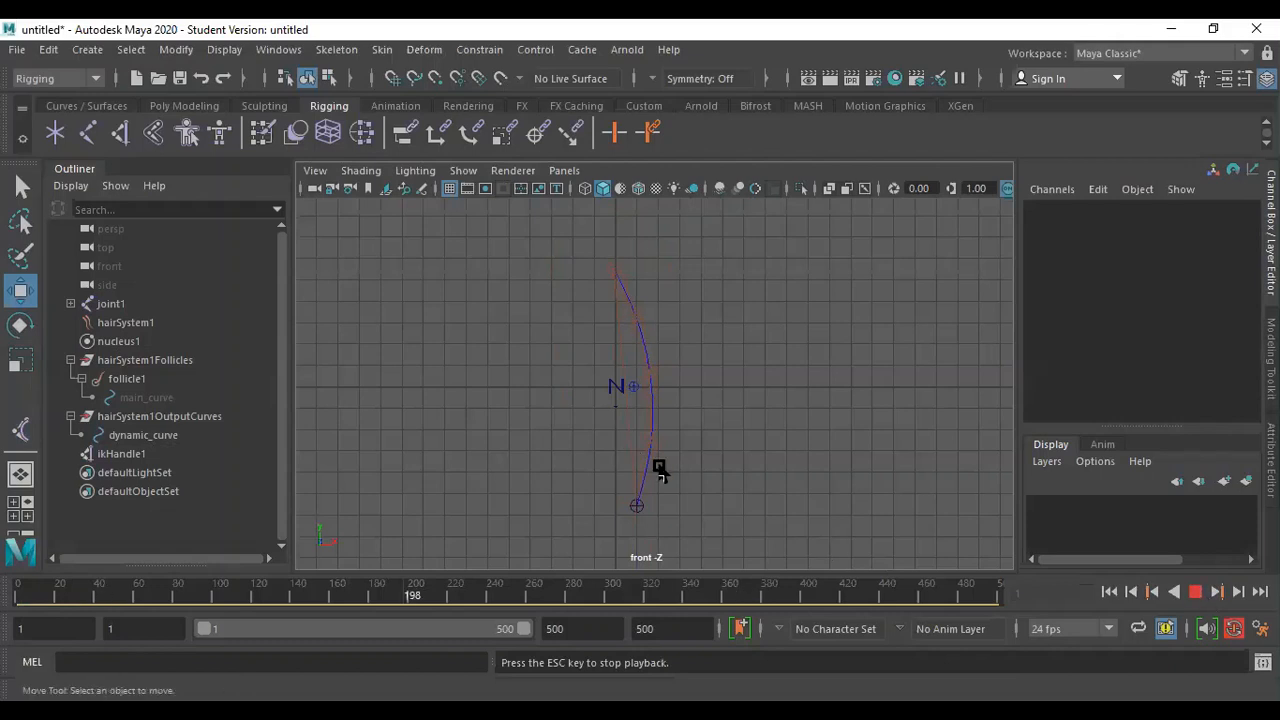
click(1195, 591)
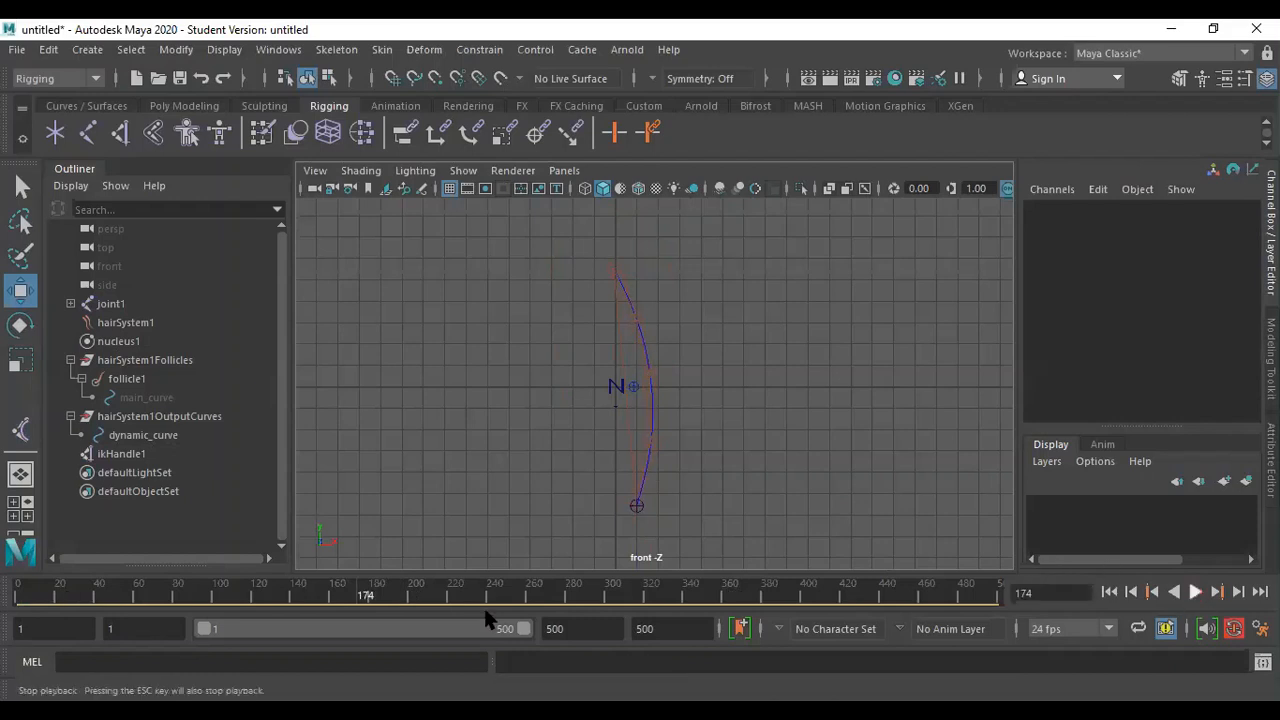
click(14, 598)
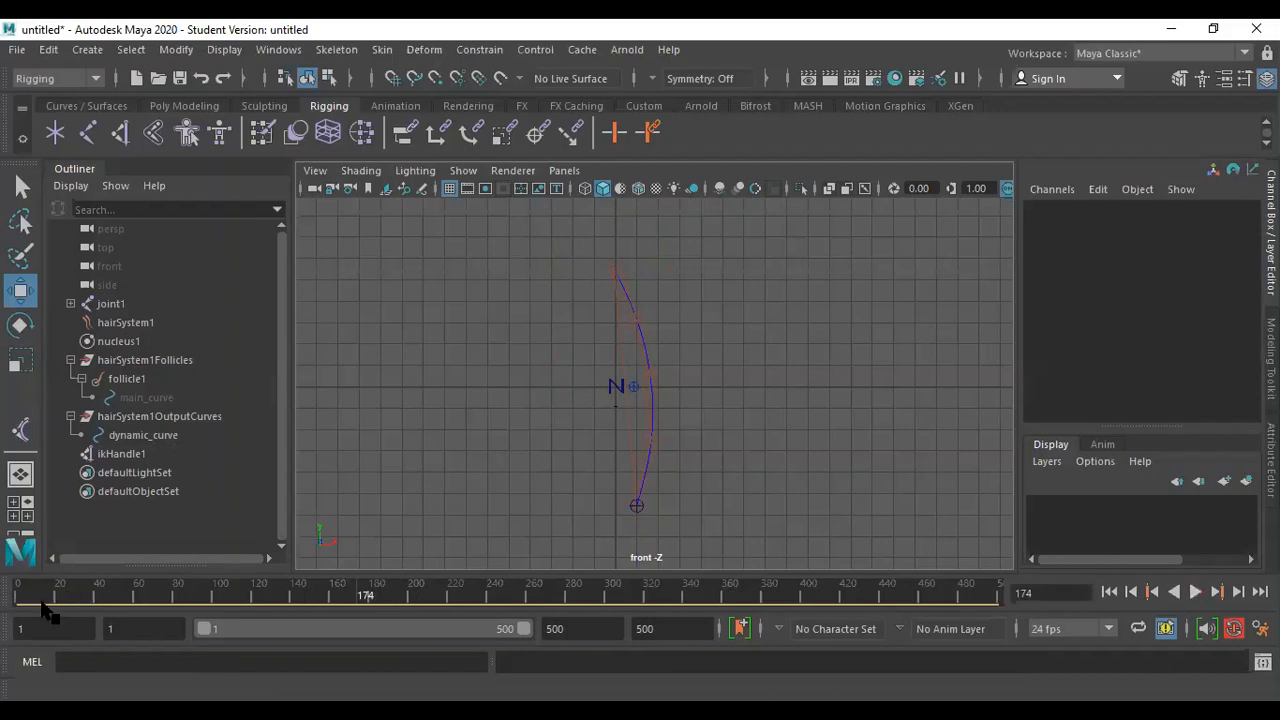
Set the Point Lock attribute of follicle1 to Base.
click(124, 380)
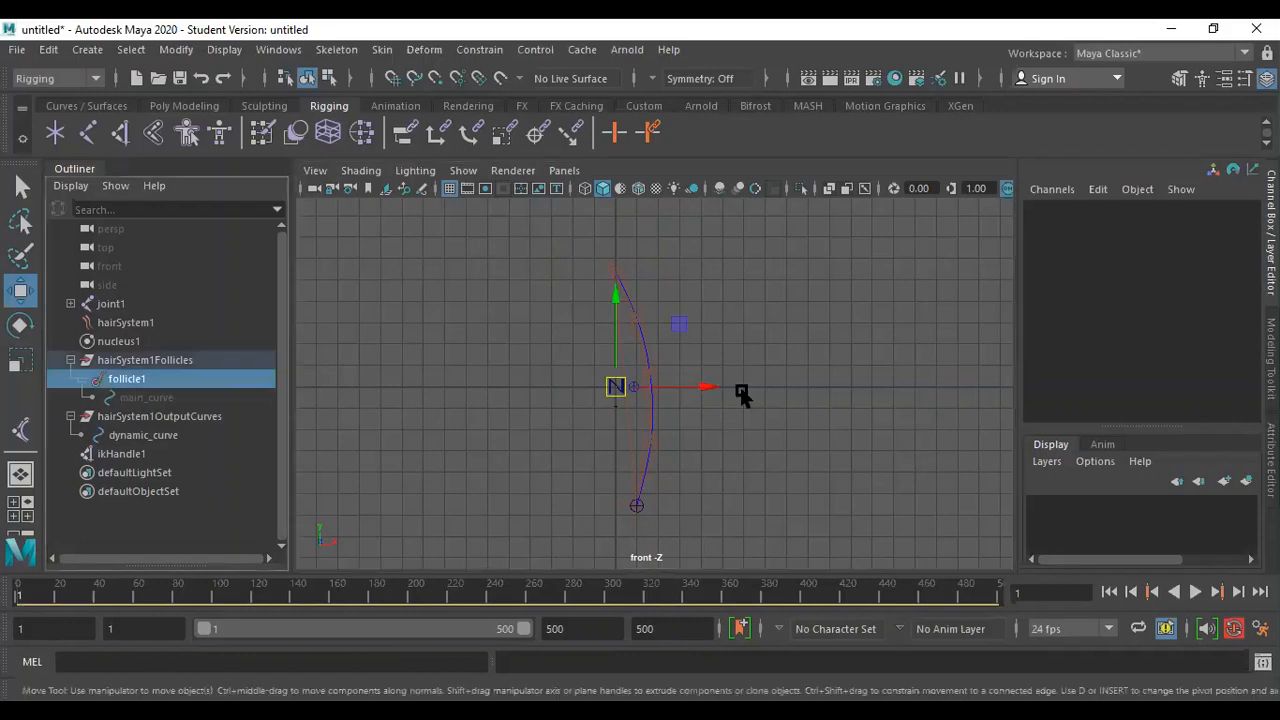
click(1224, 79)
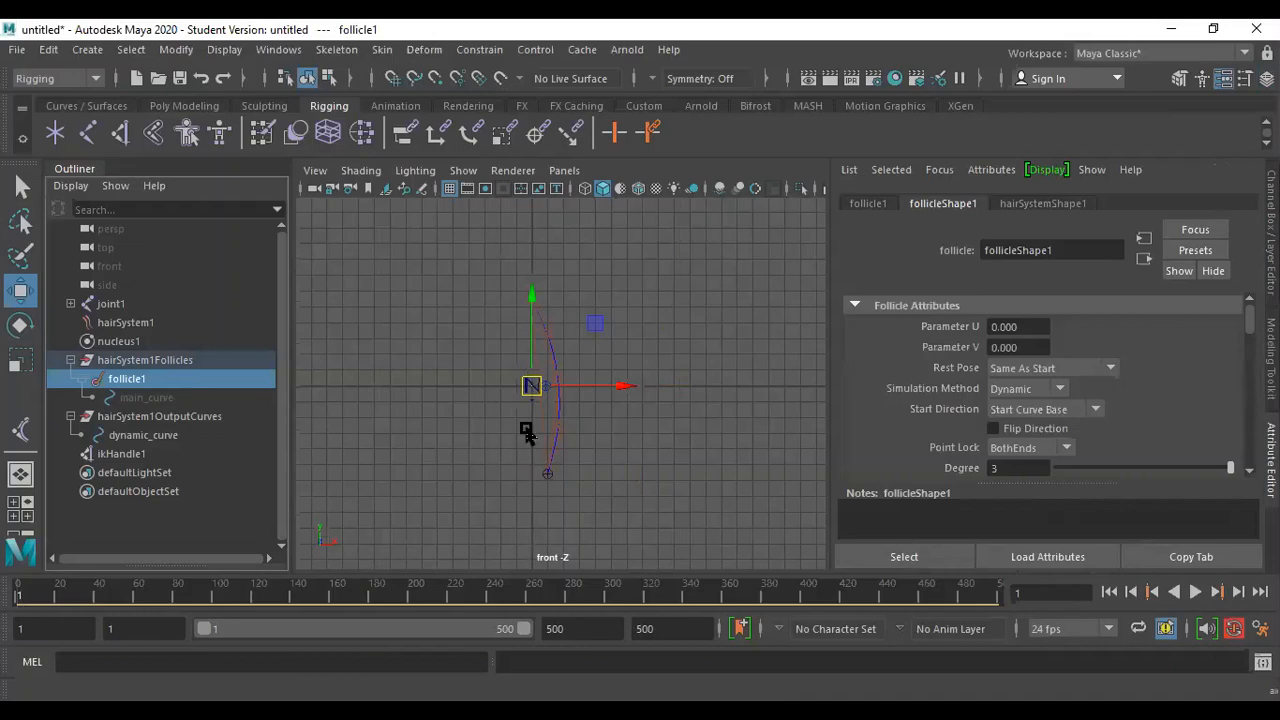
click(1030, 448)
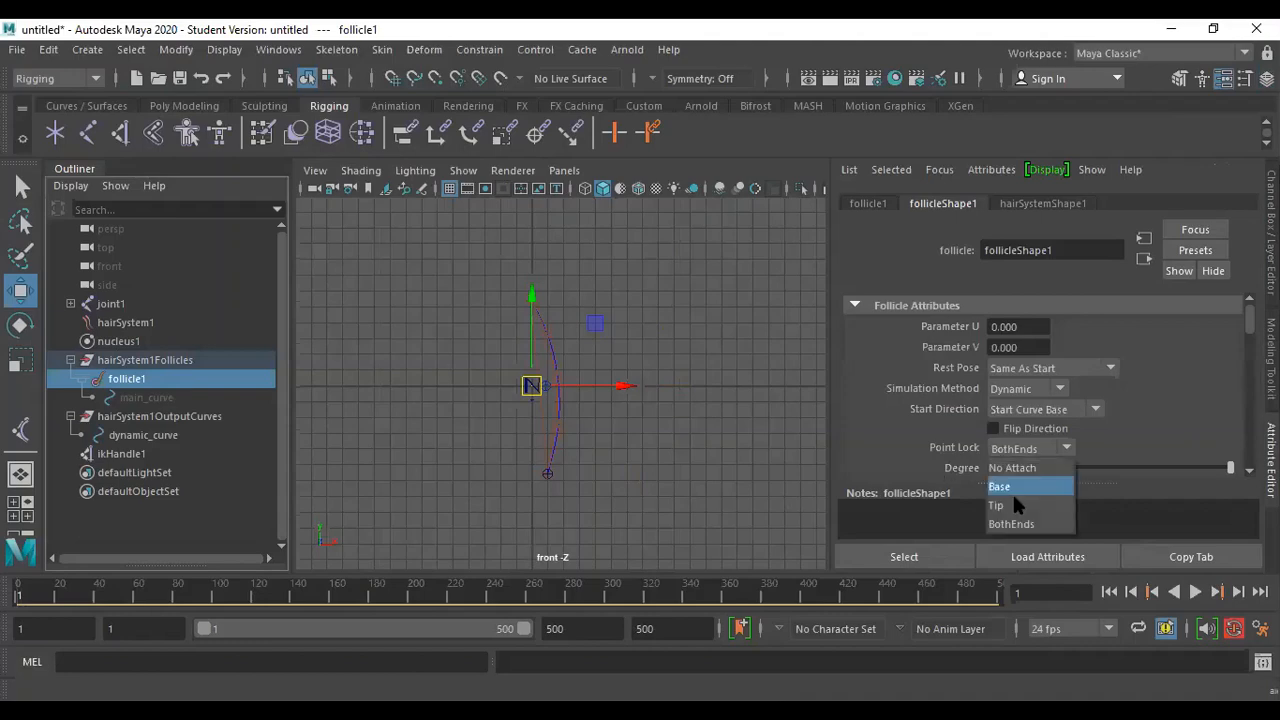
click(1012, 486)
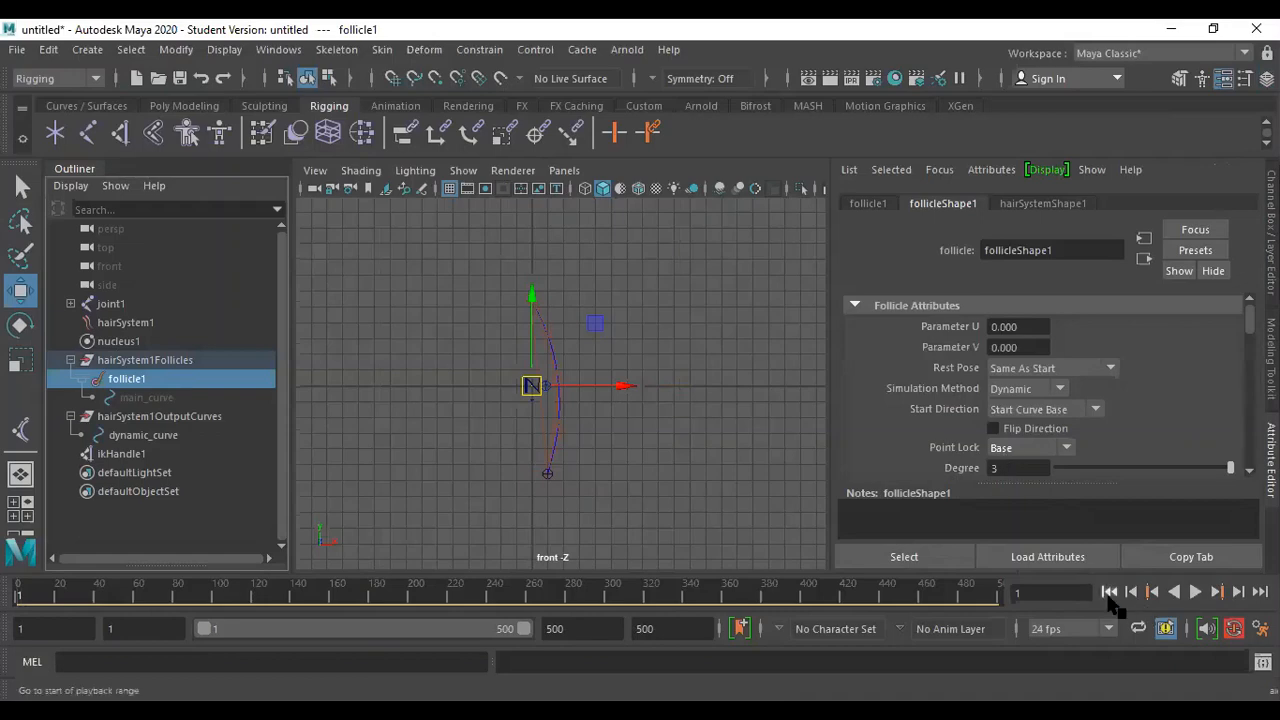
Play the simulation to check the chain's motion, stop it, return to frame 1 and clear the selection.
click(1195, 592)
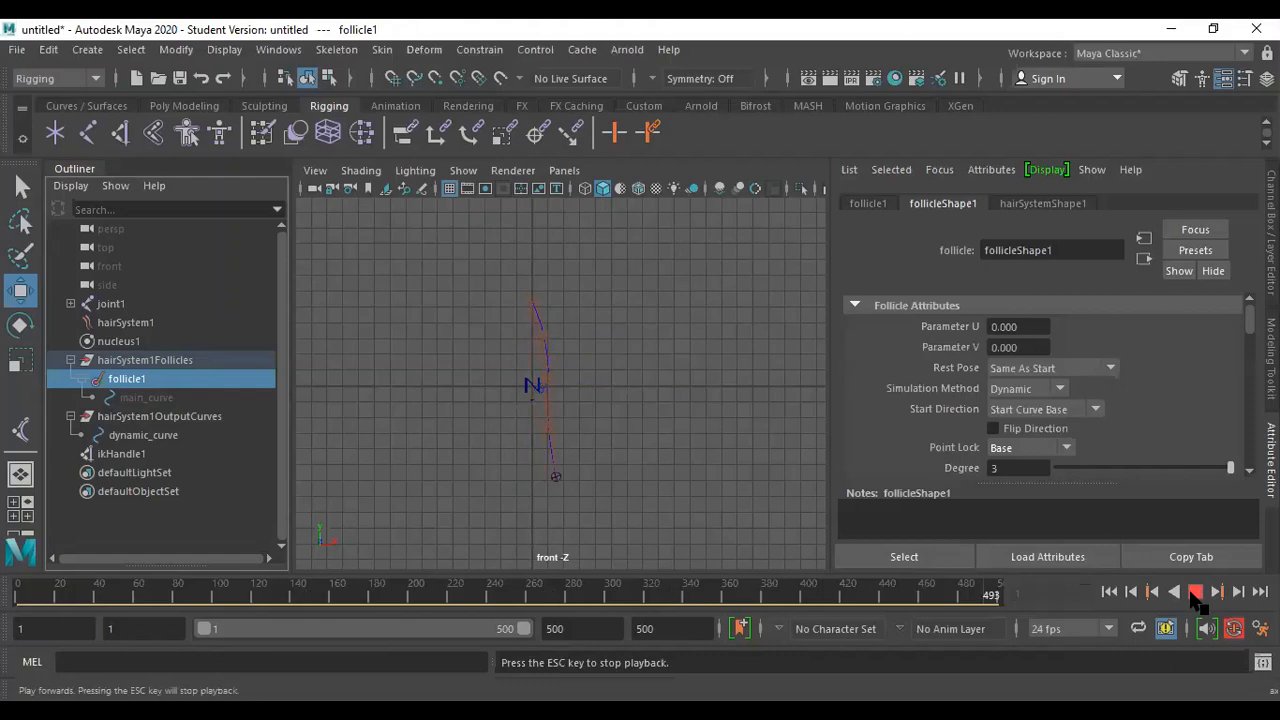
click(1195, 592)
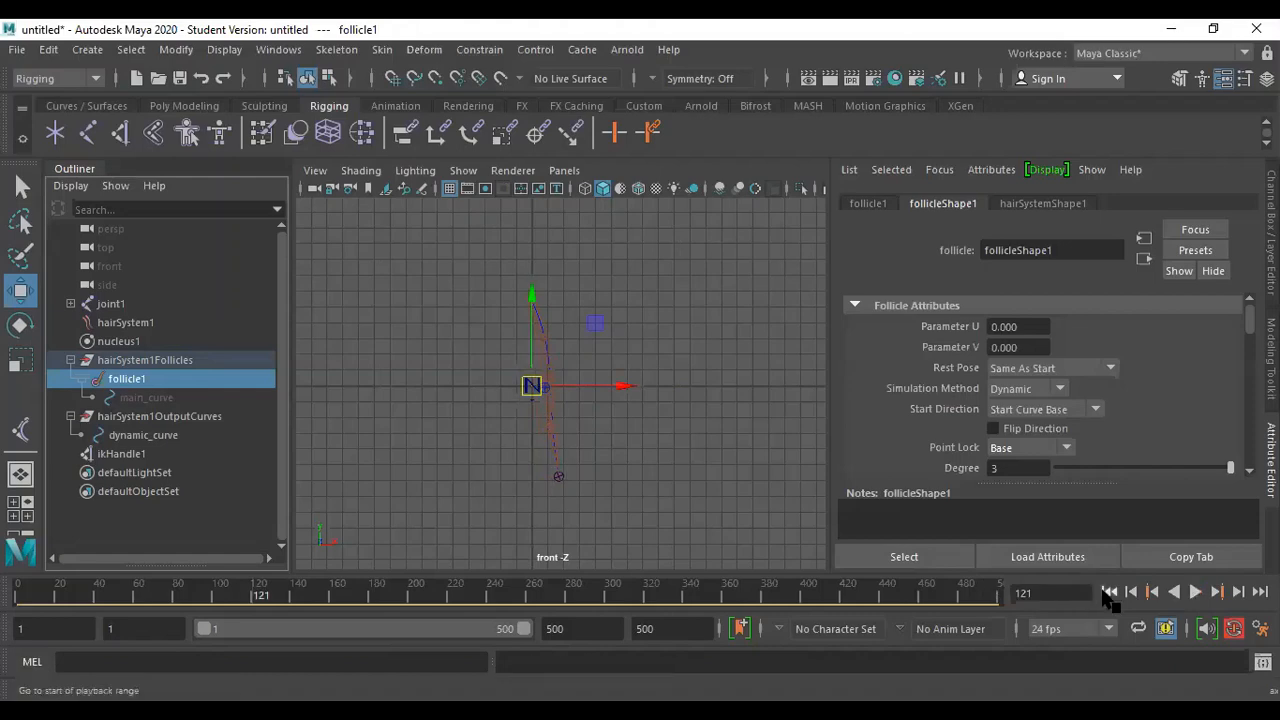
click(1107, 592)
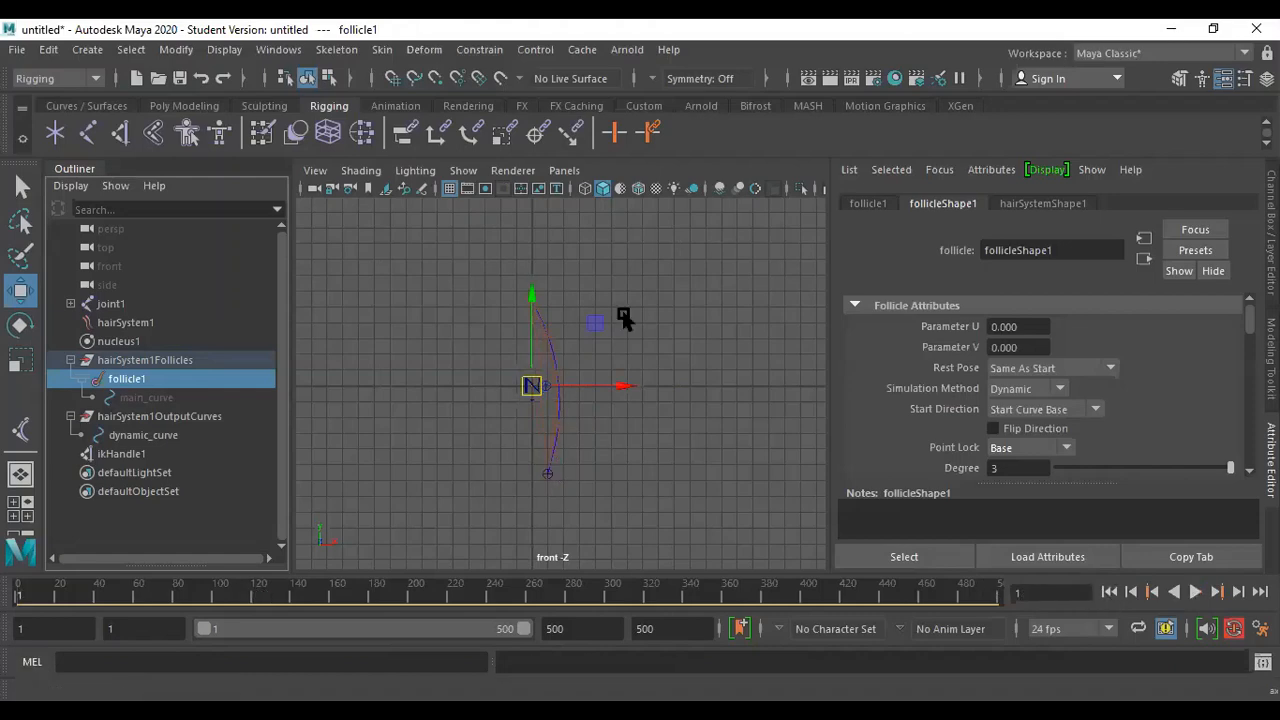
click(551, 300)
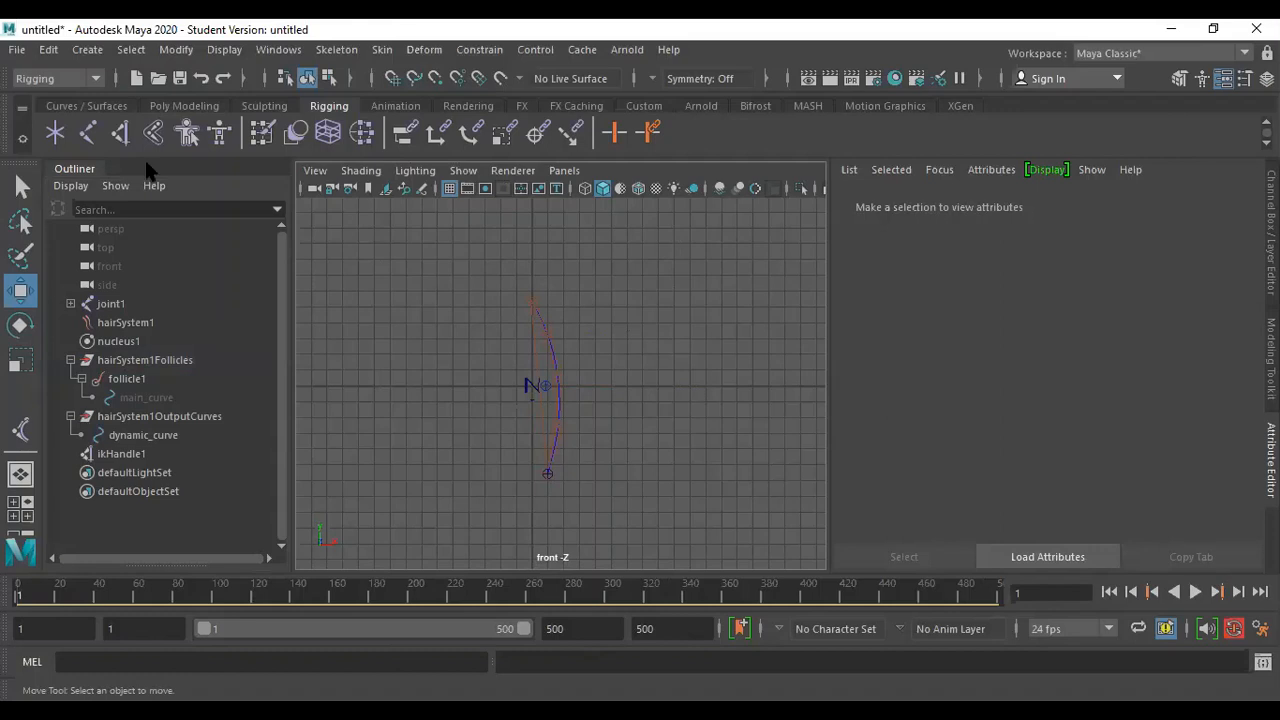
Create a NURBS circle and move it up to the top joint of the chain in the front view.
click(125, 106)
click(55, 133)
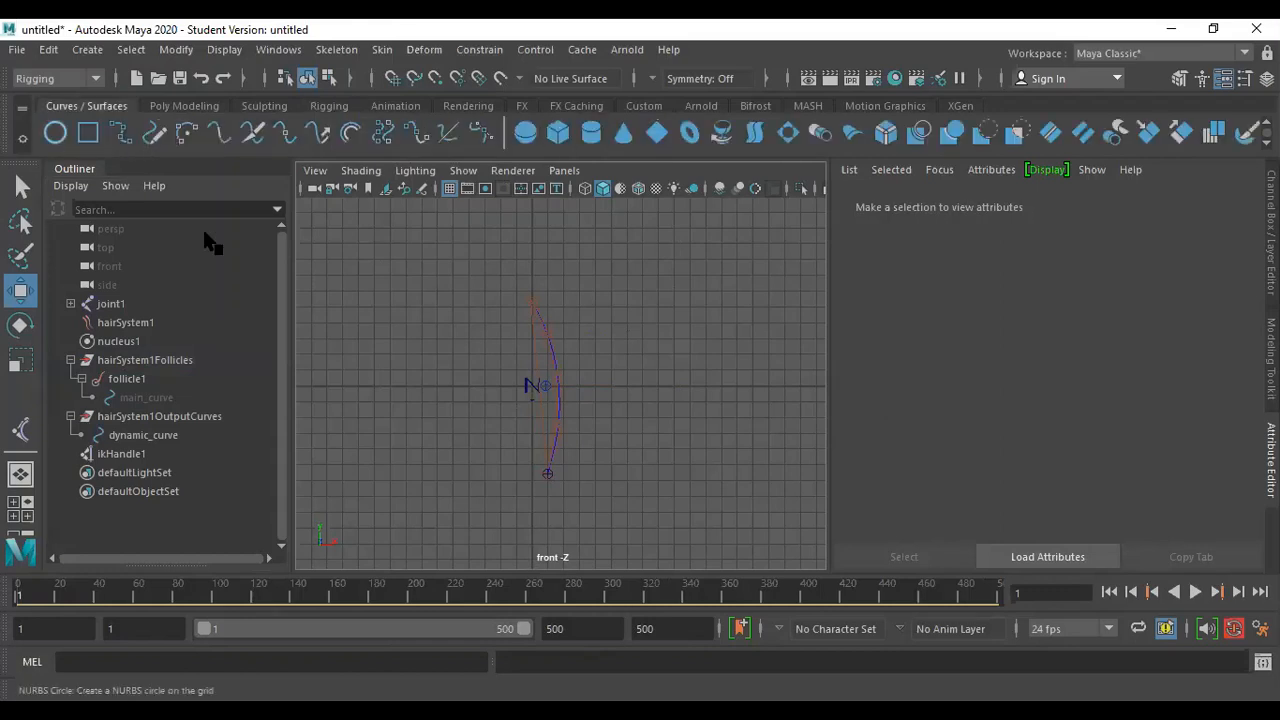
scroll(551, 391, up, 5)
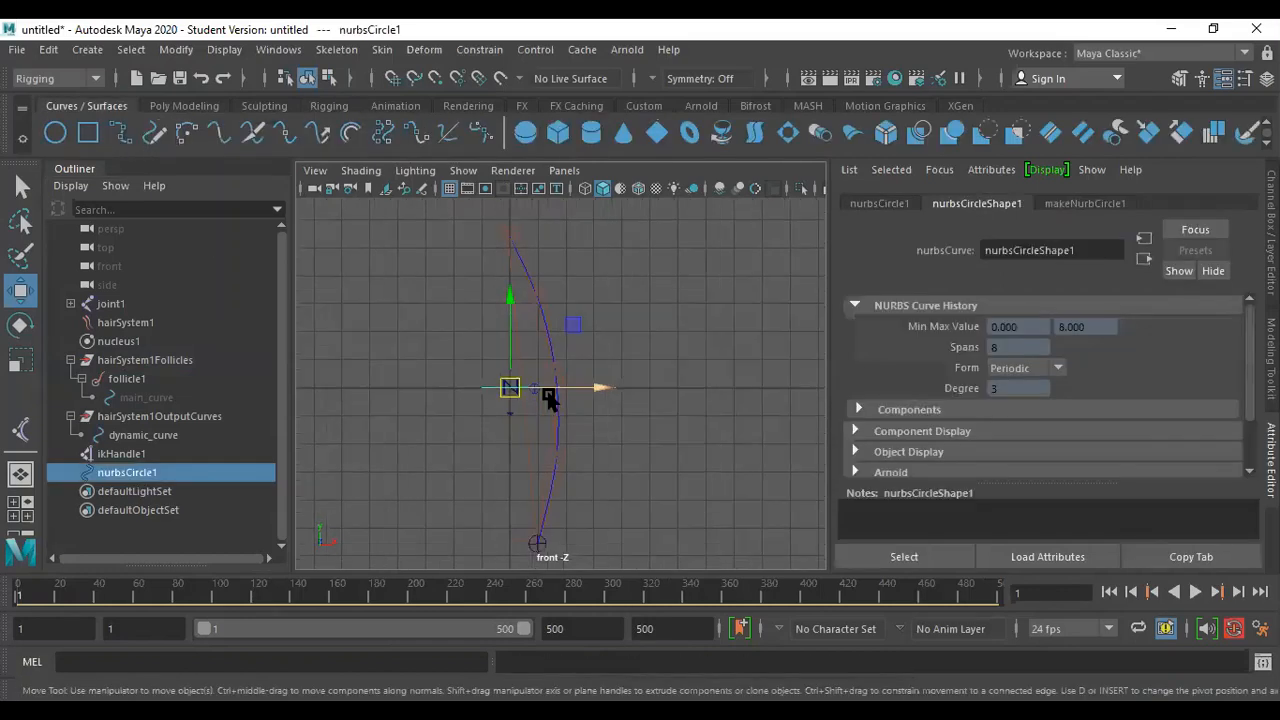
scroll(526, 385, down, 4)
middle_drag(526, 296, 527, 298)
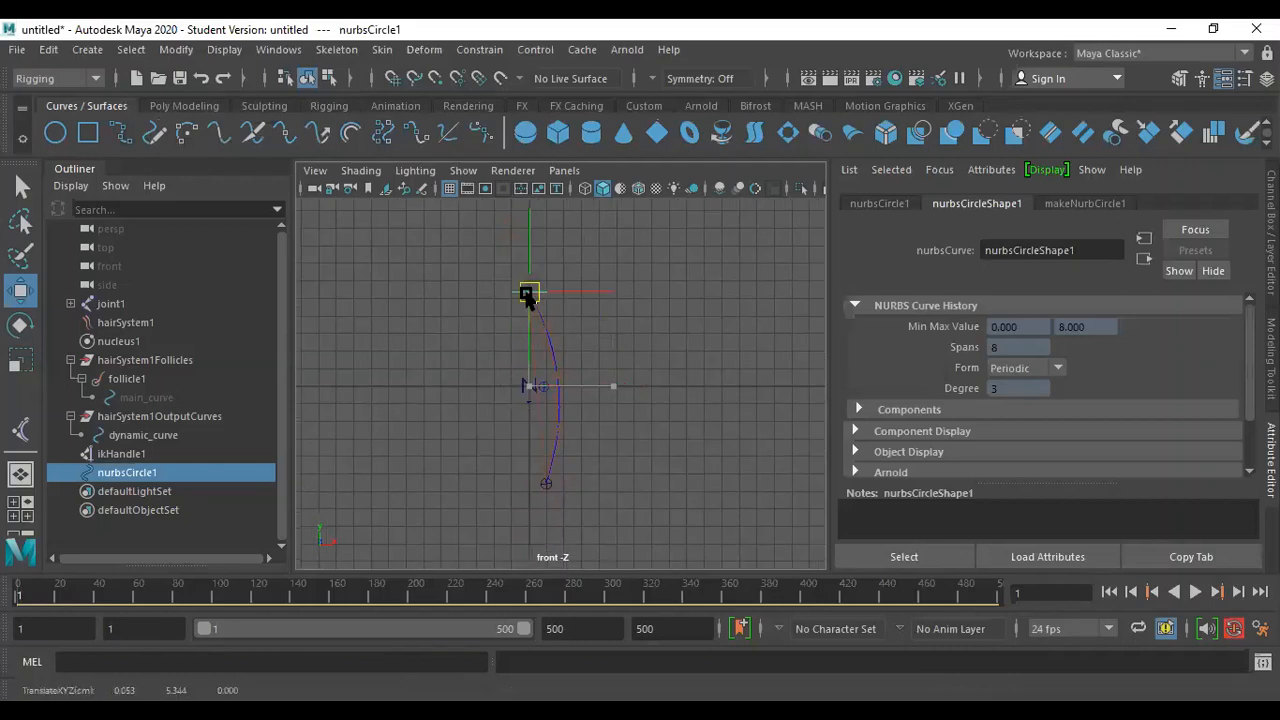
drag(527, 293, 525, 291)
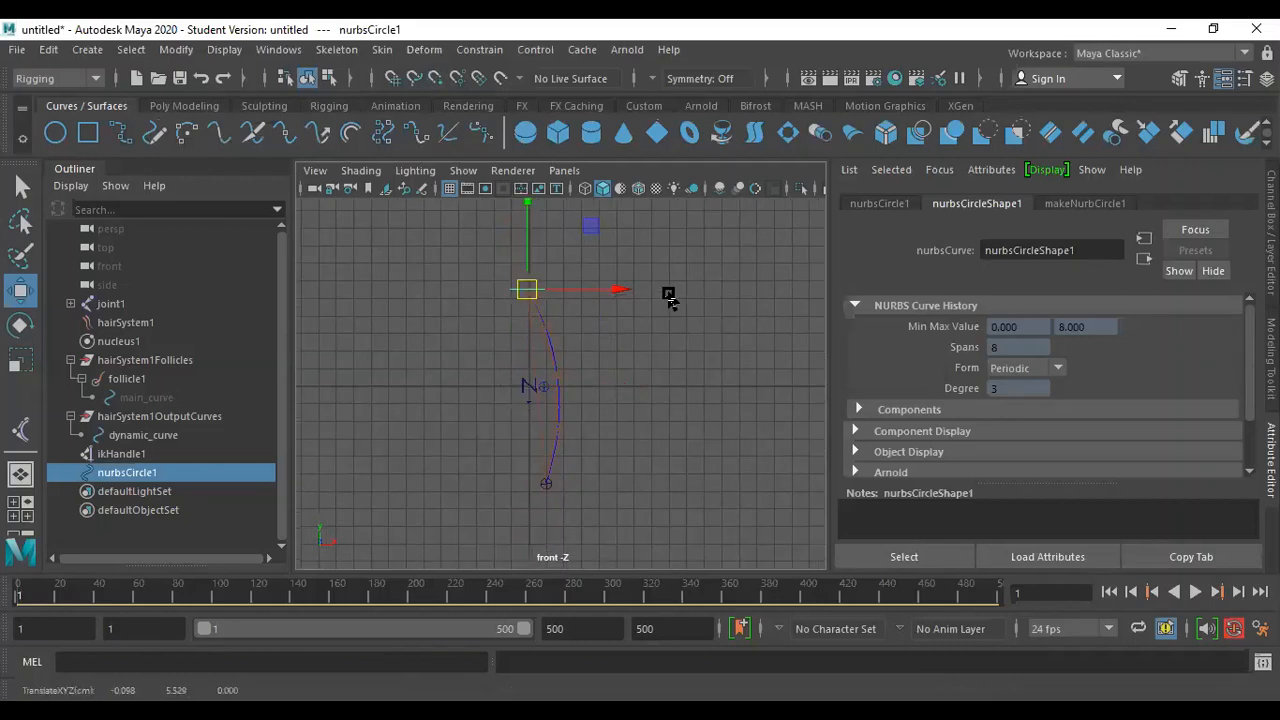
Scale the NURBS circle uniformly by about 2.15 around the top joint in the perspective view.
key(space)
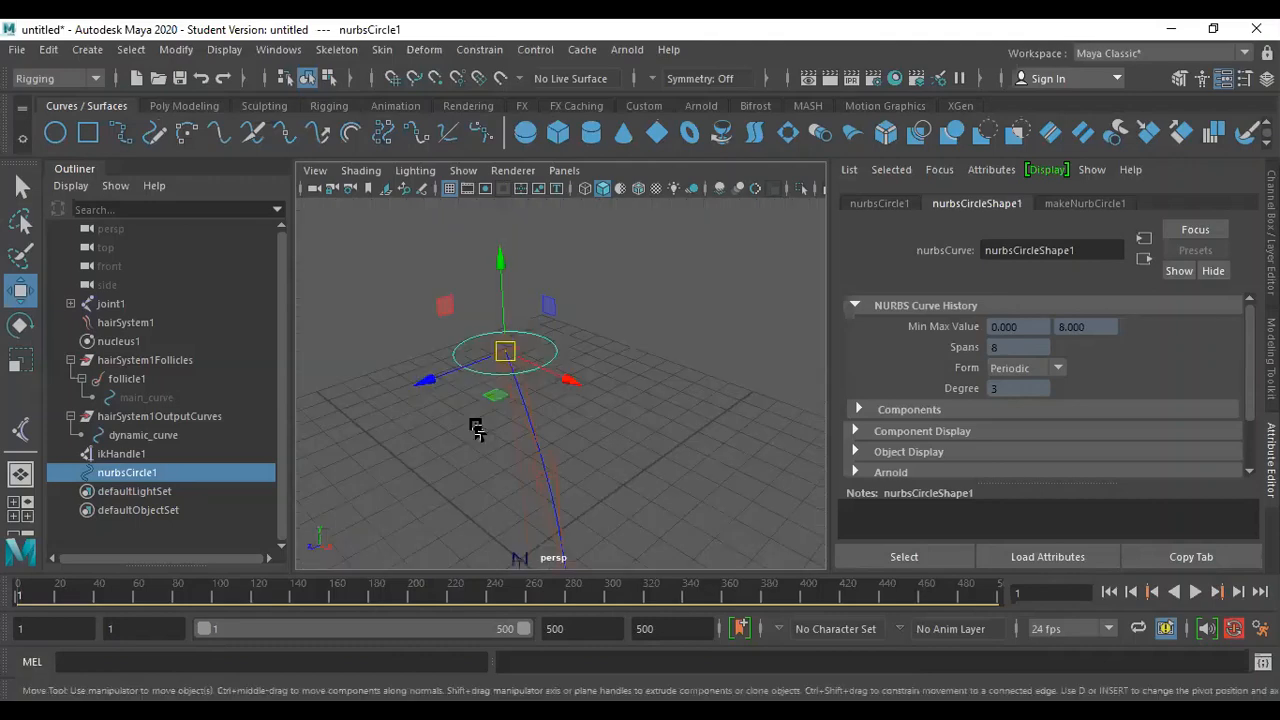
alt+drag(483, 404, 595, 412)
key(v)
key(r)
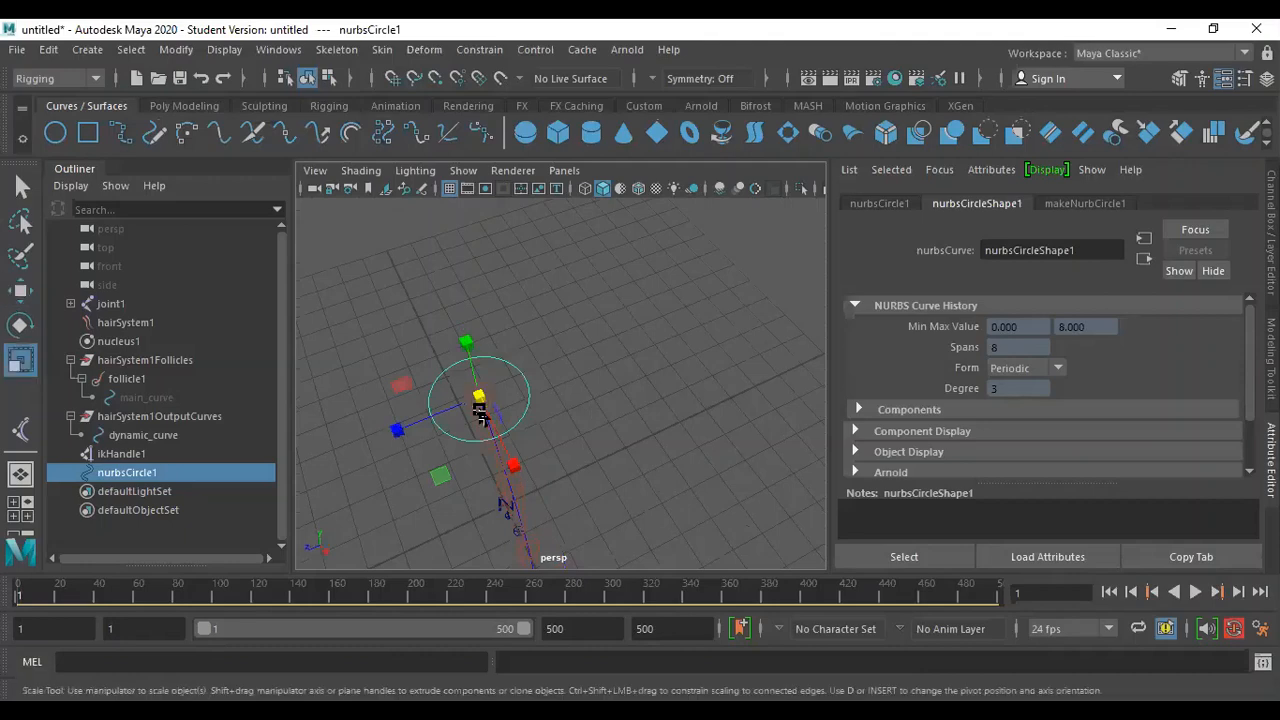
drag(480, 396, 695, 420)
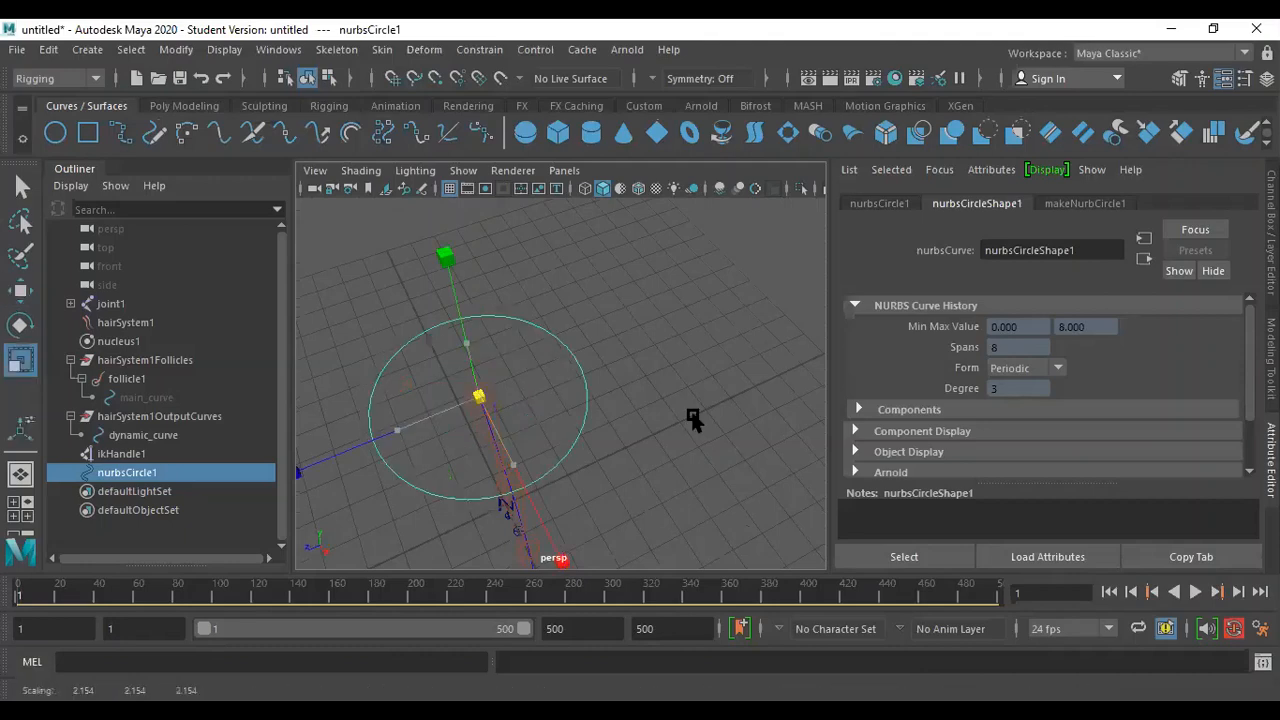
scroll(588, 429, down, 3)
click(568, 424)
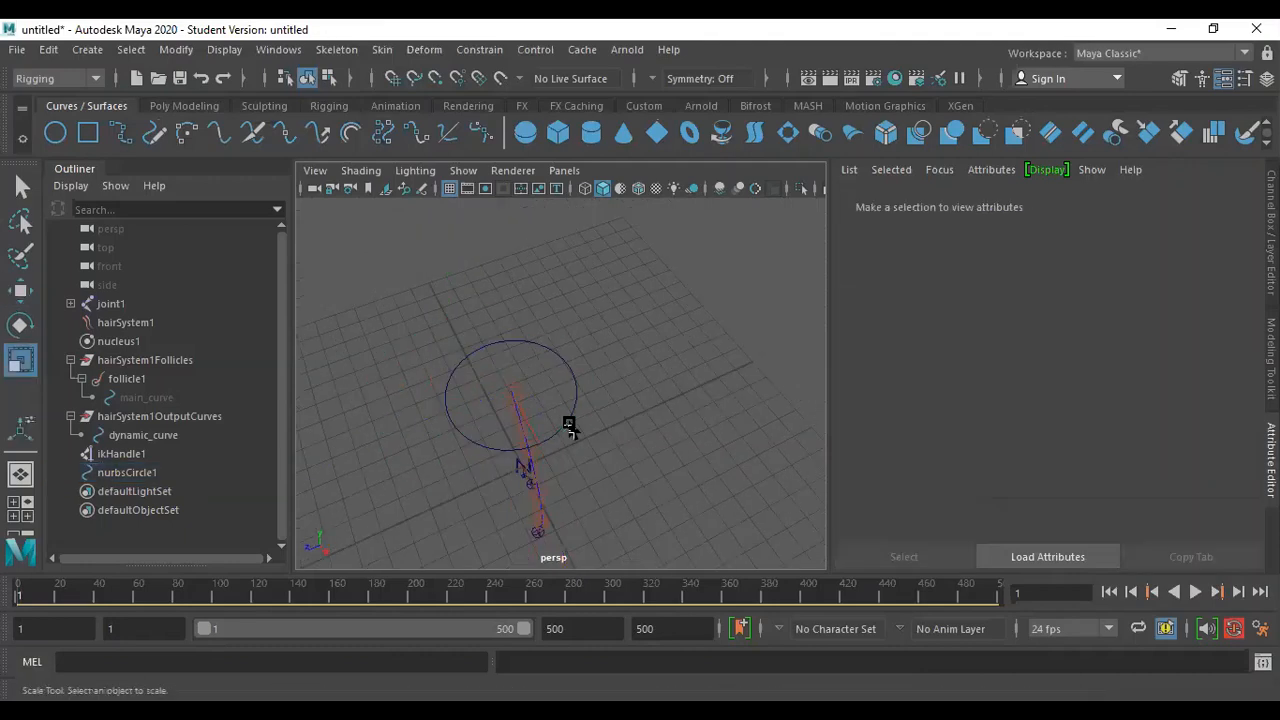
key(ctrl+z)
Freeze the transformations of the NURBS circle, then reselect it with the Move tool.
alt+drag(667, 395, 732, 310)
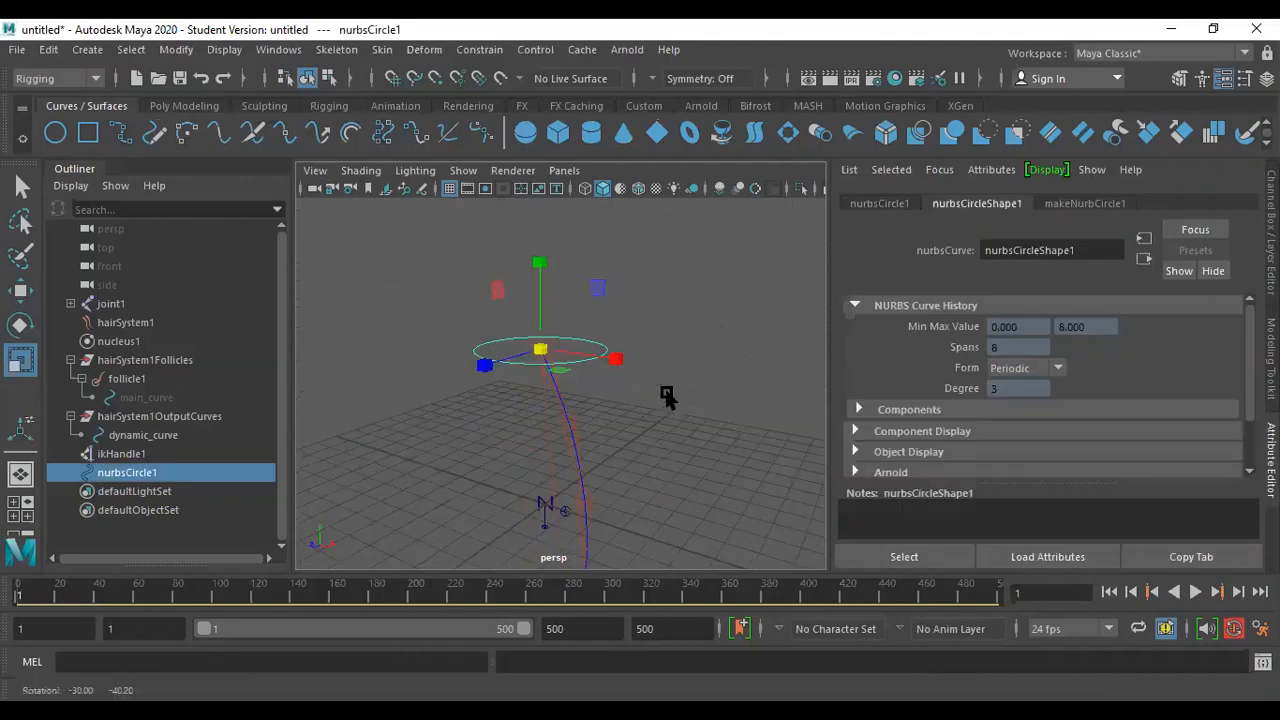
alt+drag(683, 397, 651, 369)
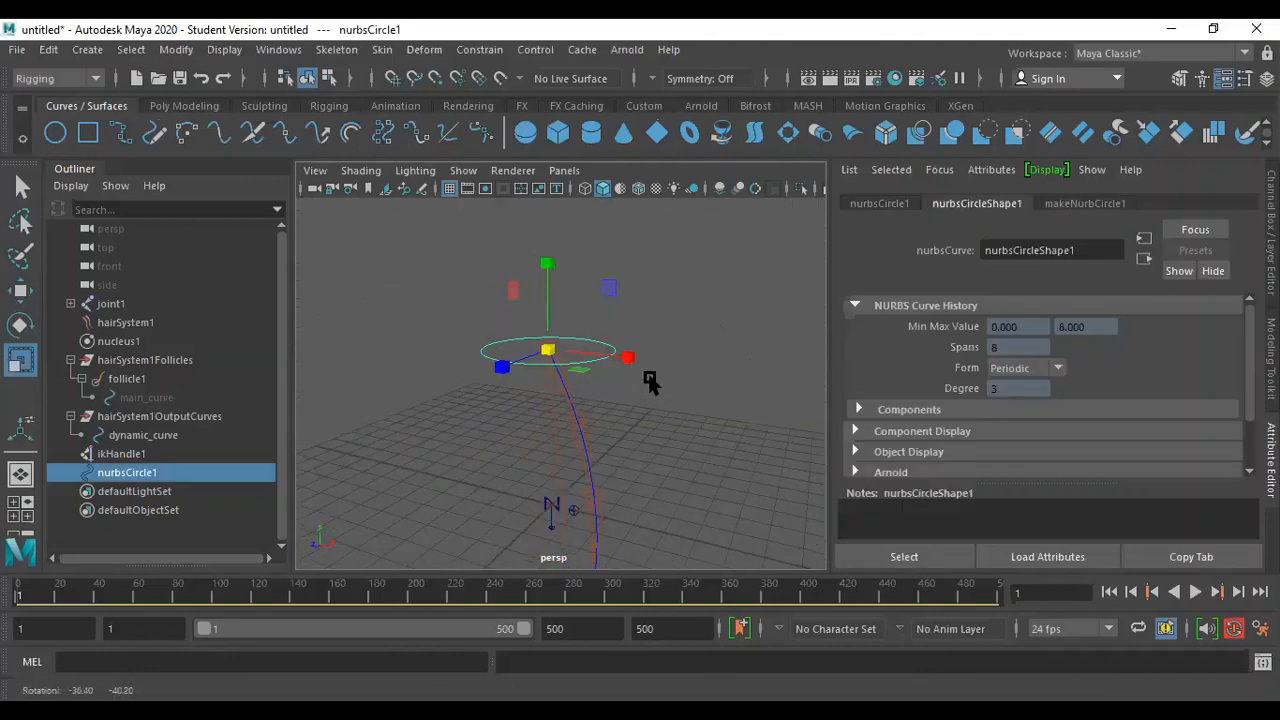
click(176, 49)
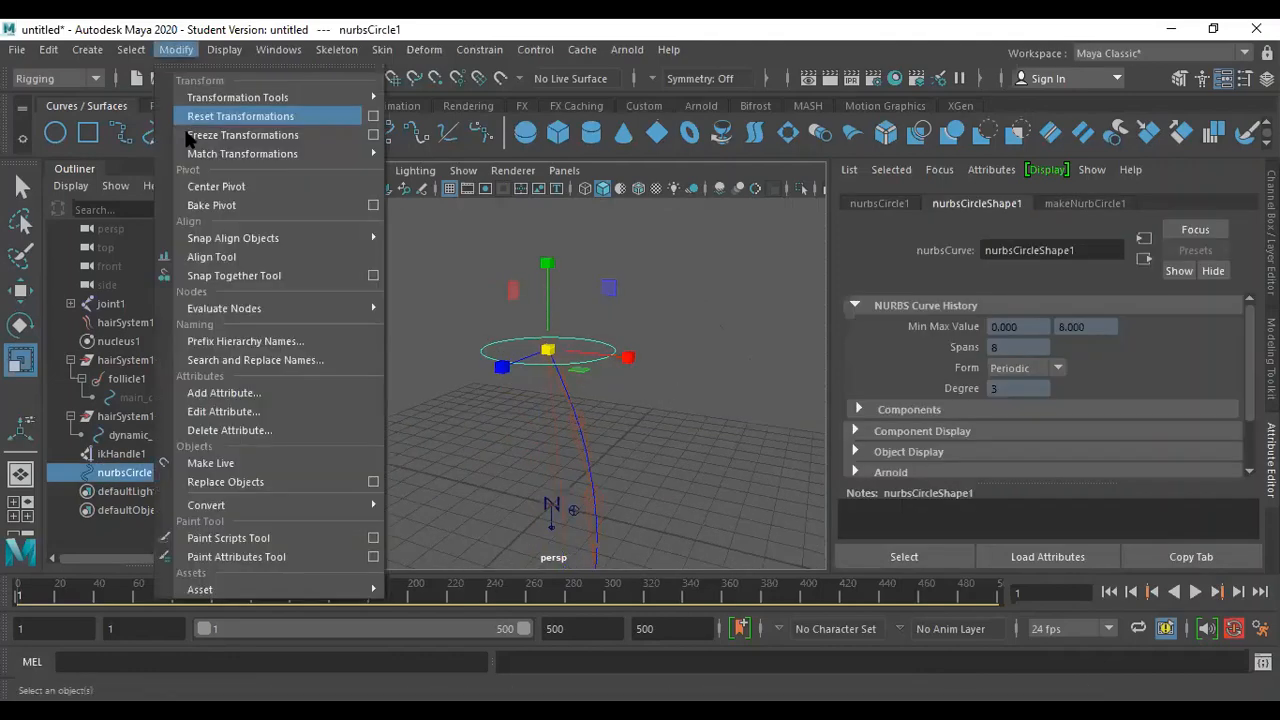
click(192, 136)
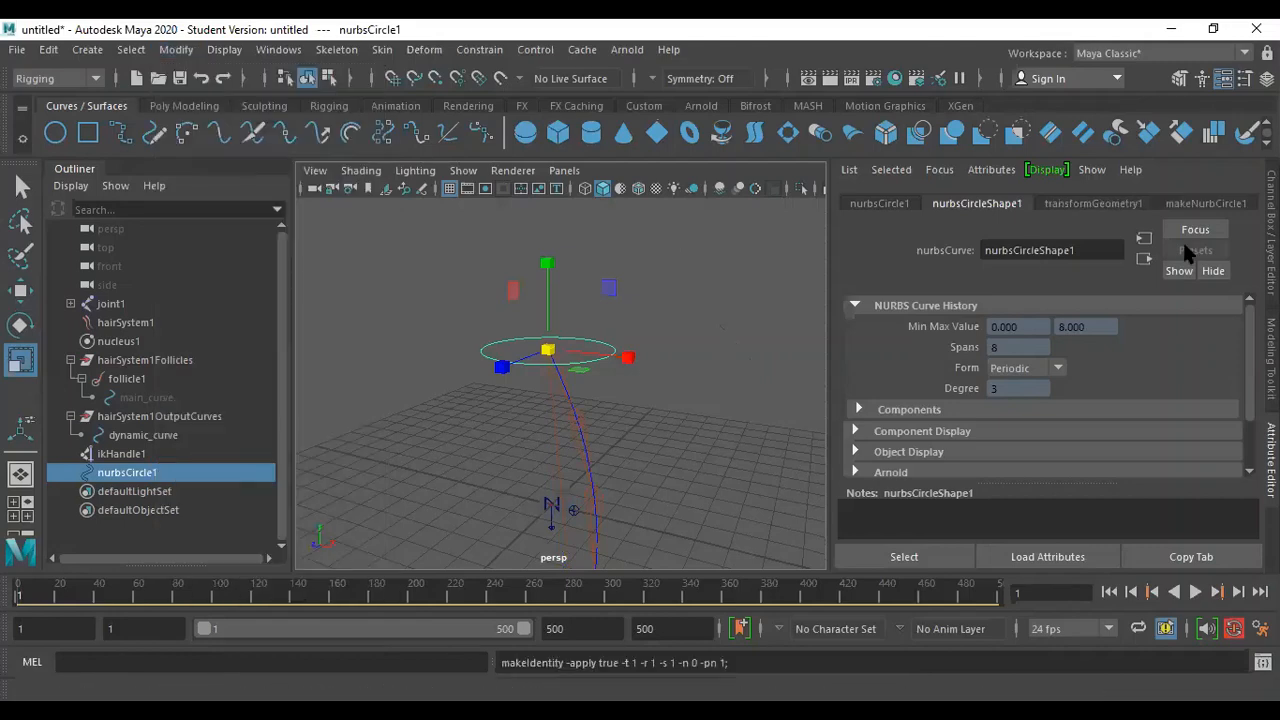
click(614, 372)
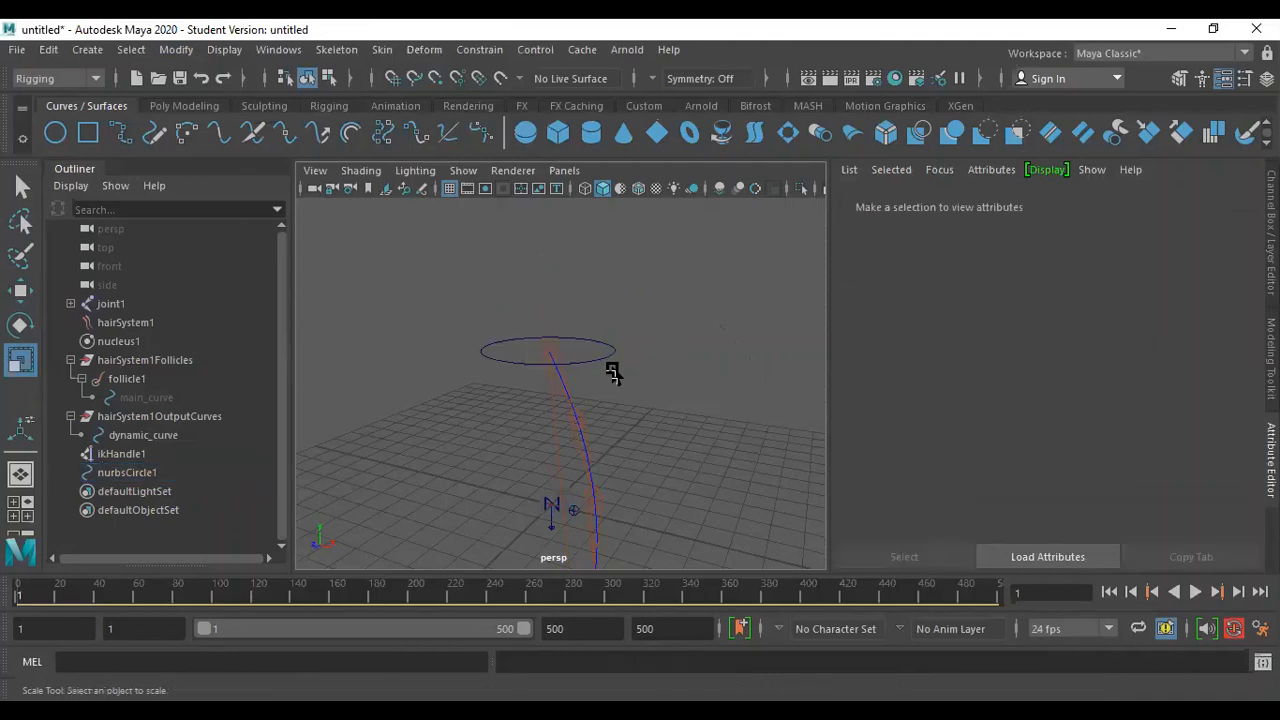
click(611, 359)
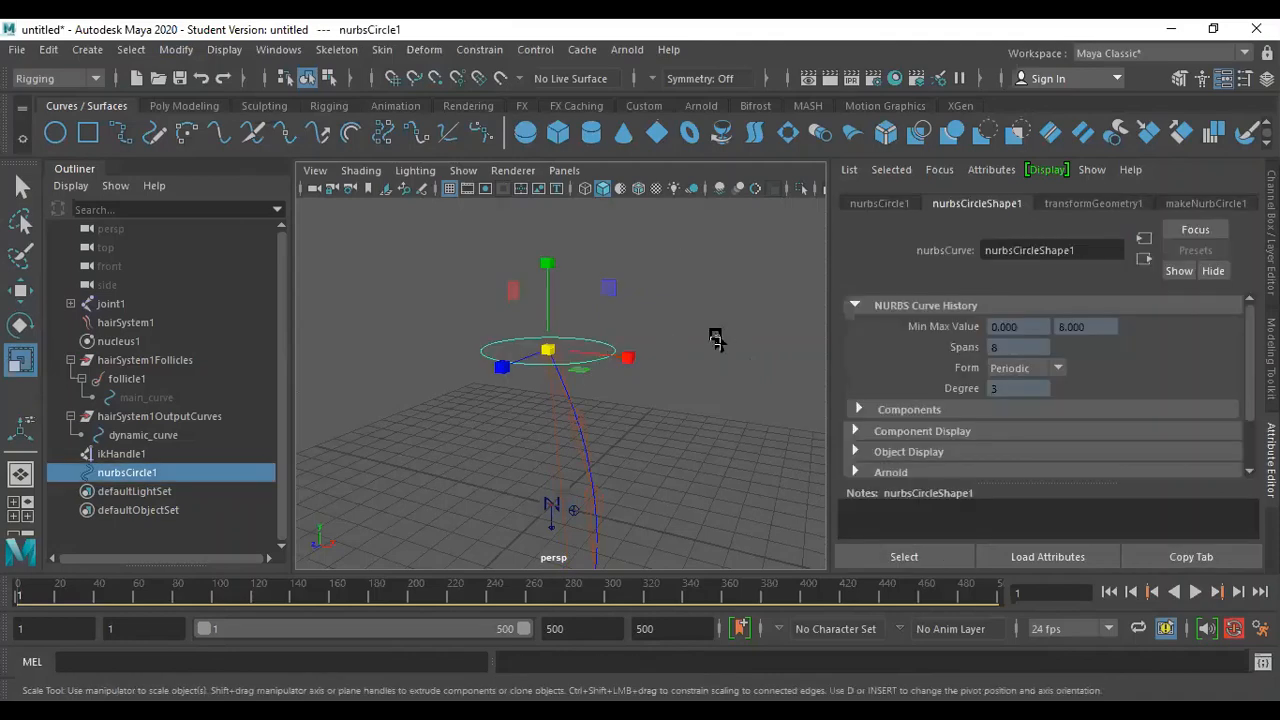
key(w)
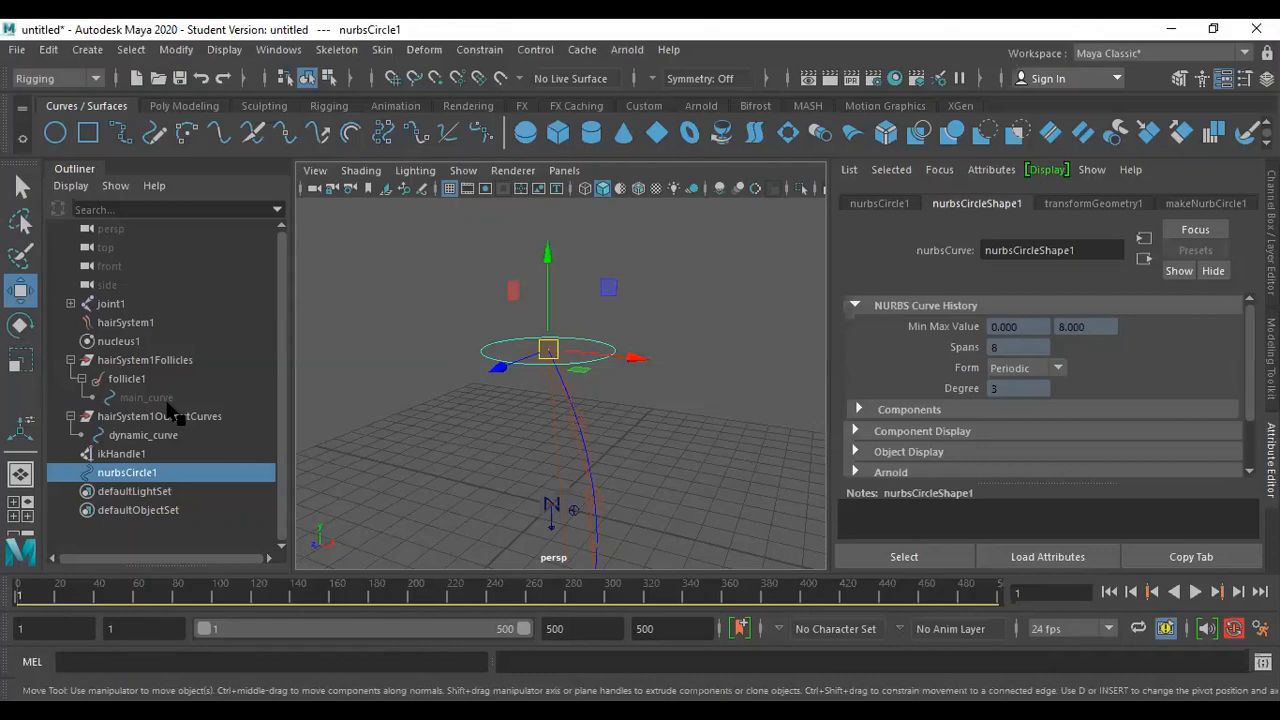
Hide dynamic_curve by setting its Visibility attribute to off.
click(140, 437)
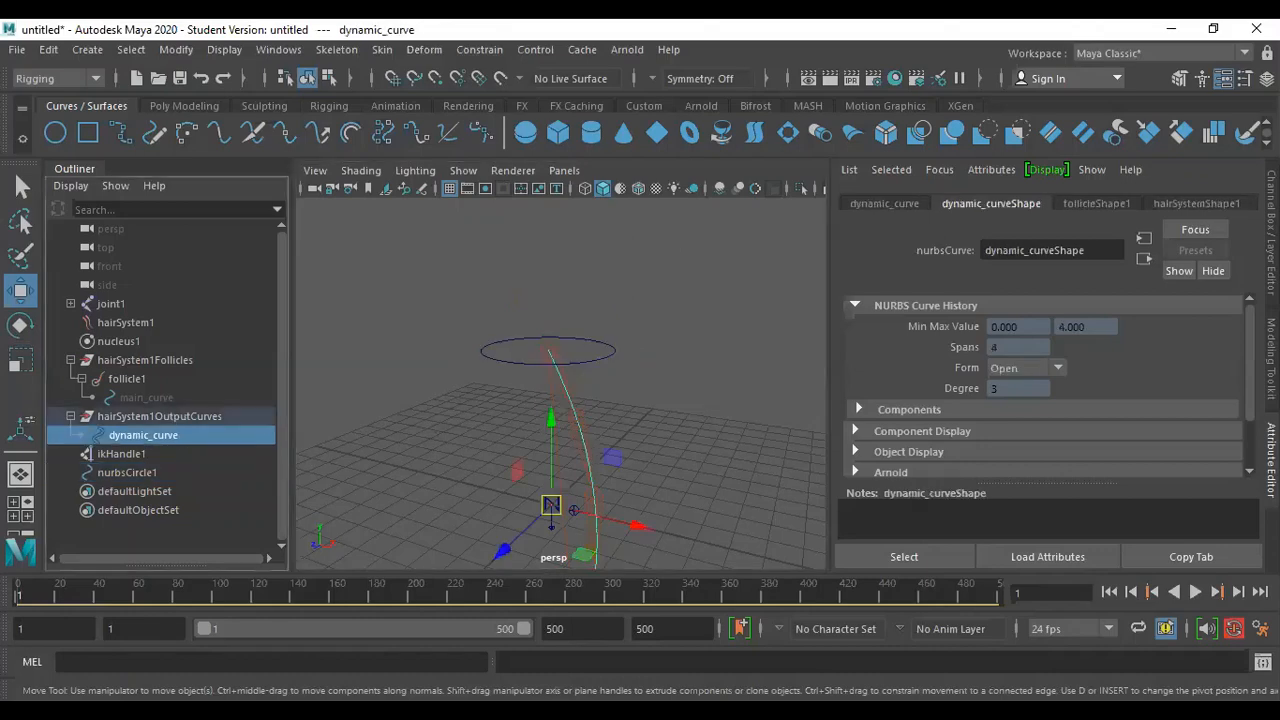
click(1271, 229)
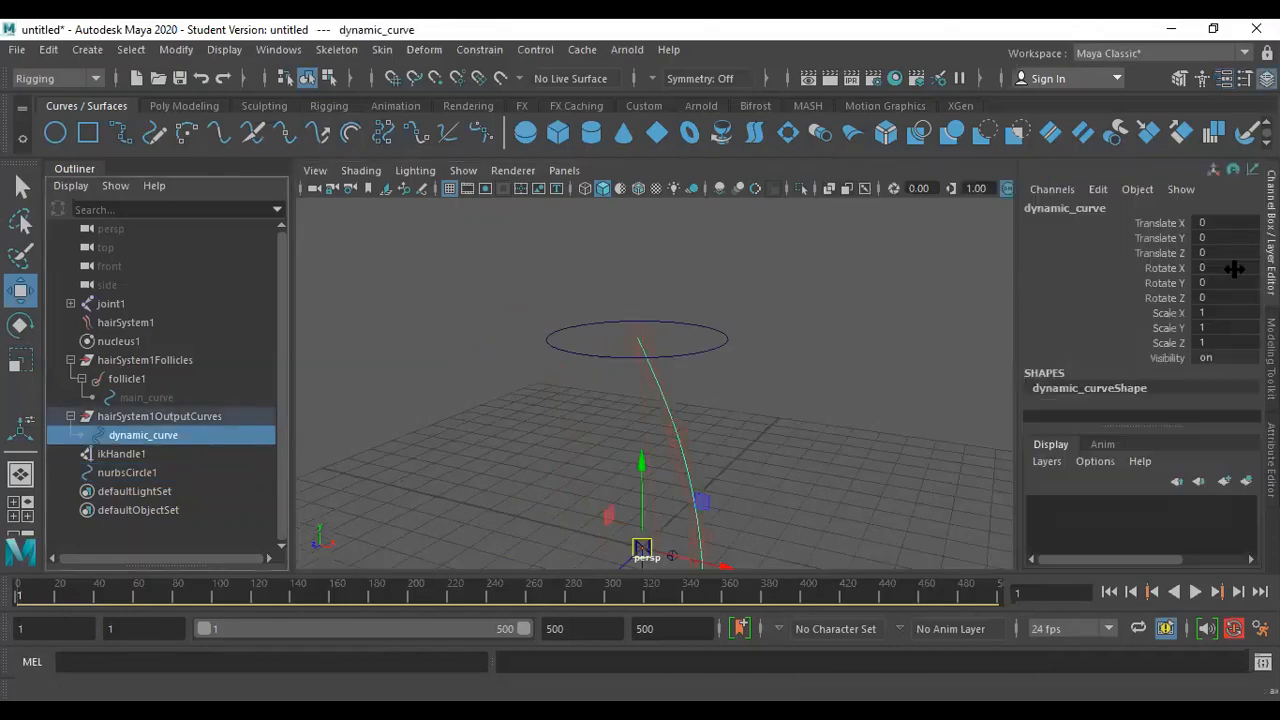
double_click(1212, 358)
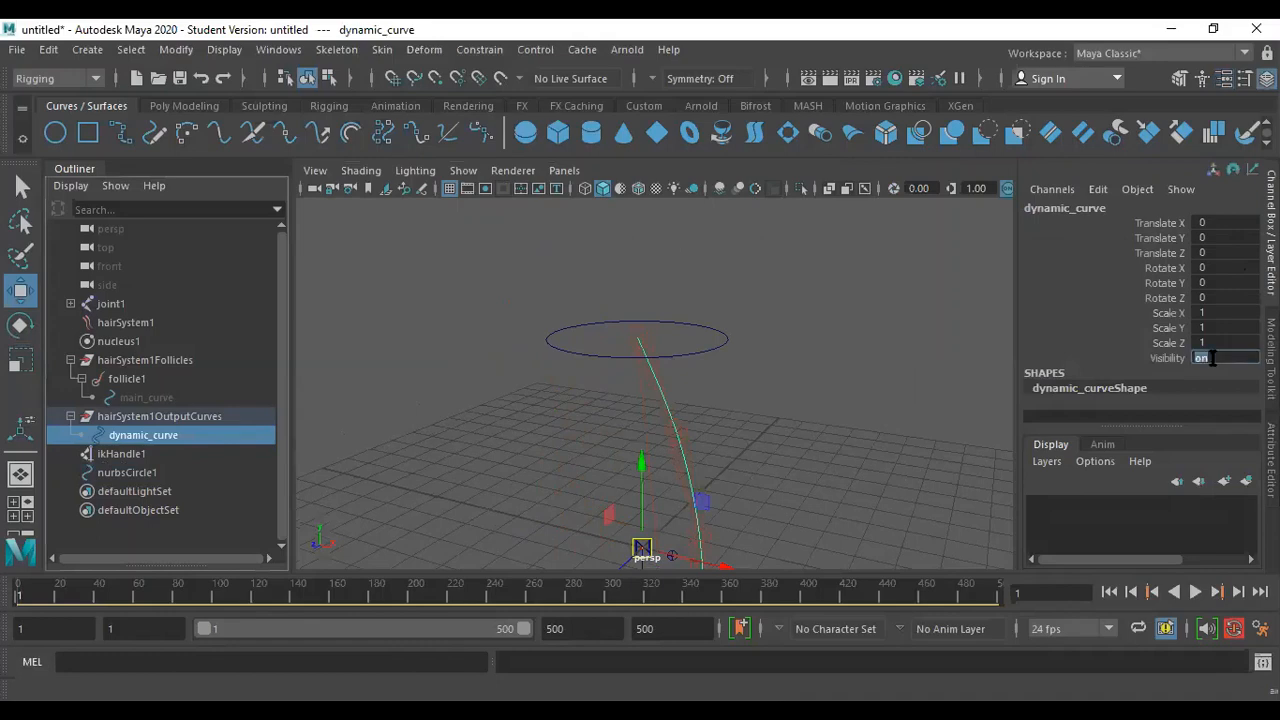
text(0)
key(Return)
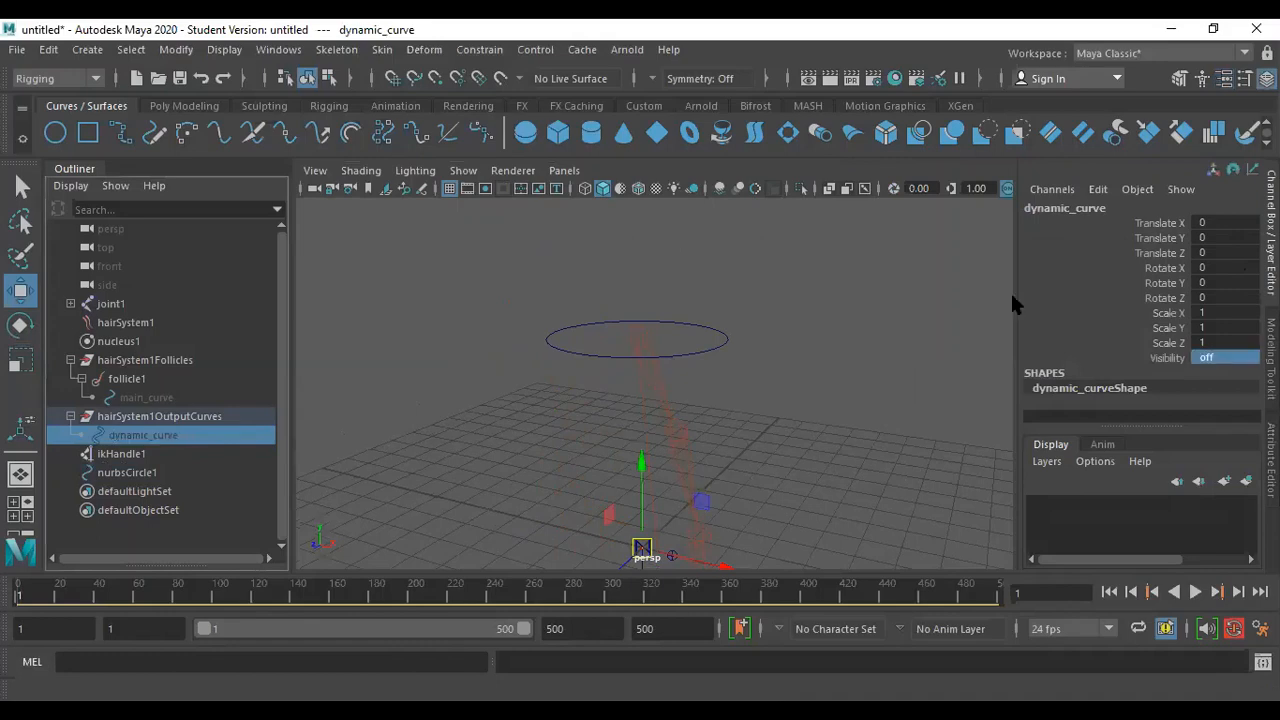
Show main_curve by setting its Visibility attribute to on, then clear the selection.
click(132, 398)
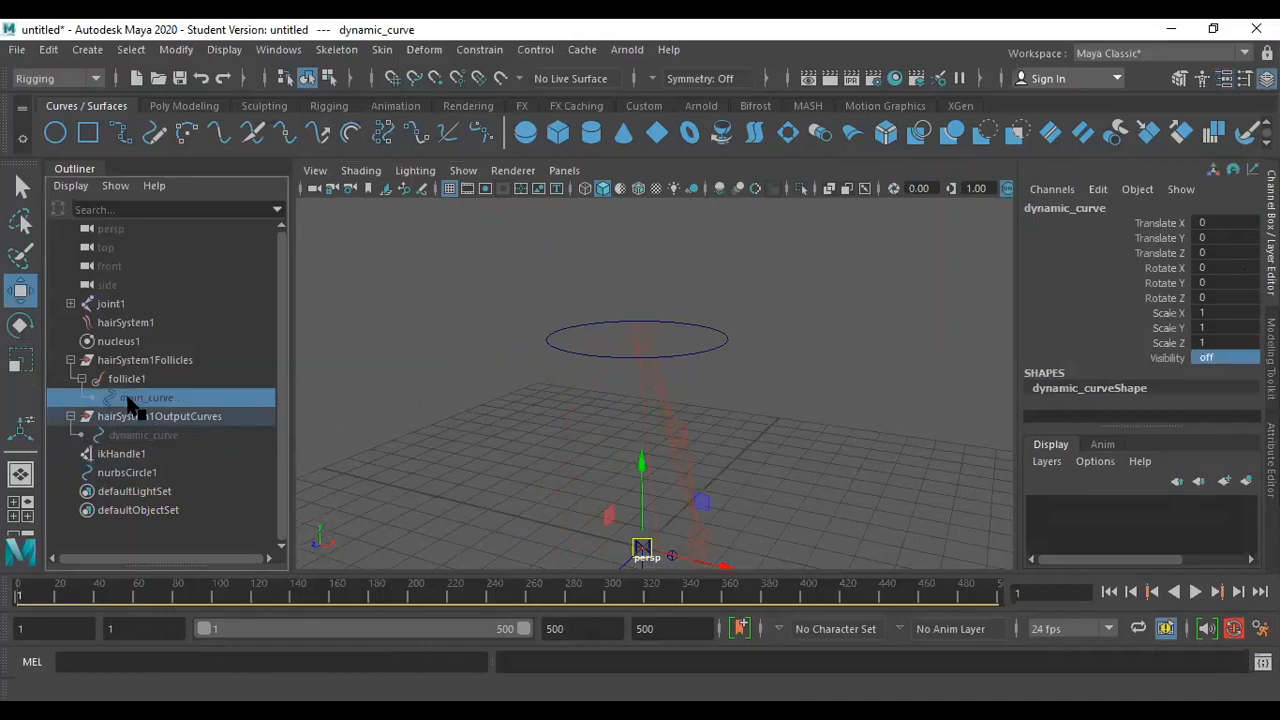
double_click(1216, 358)
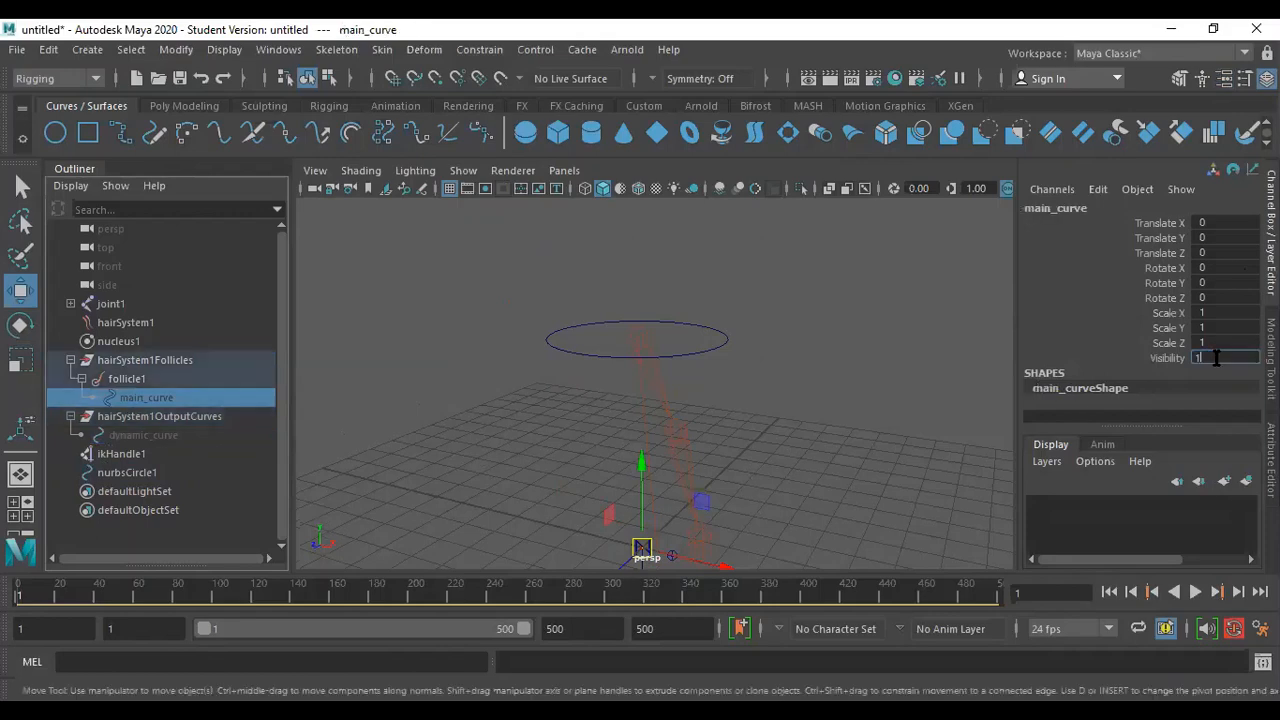
text(1)
key(Return)
click(766, 374)
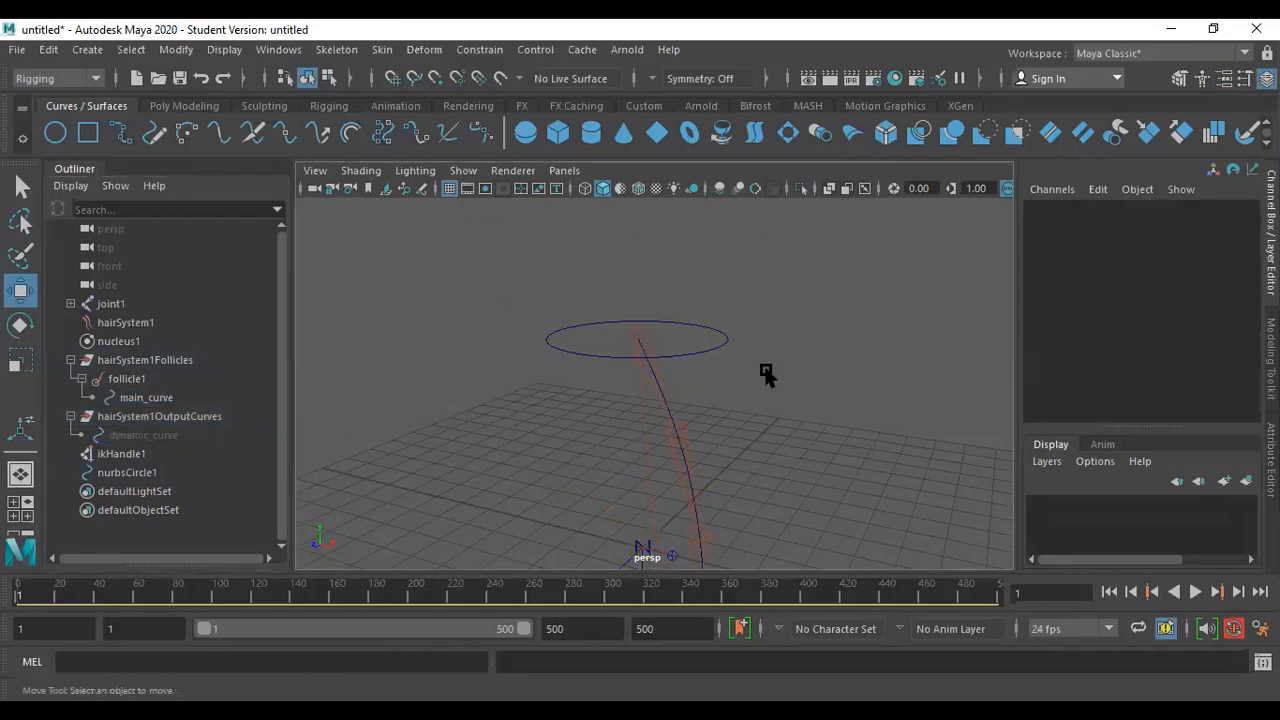
Parent-constrain main_curve to nurbsCircle1 with Maintain offset enabled and all translate and rotate axes constrained at weight 1.
click(710, 352)
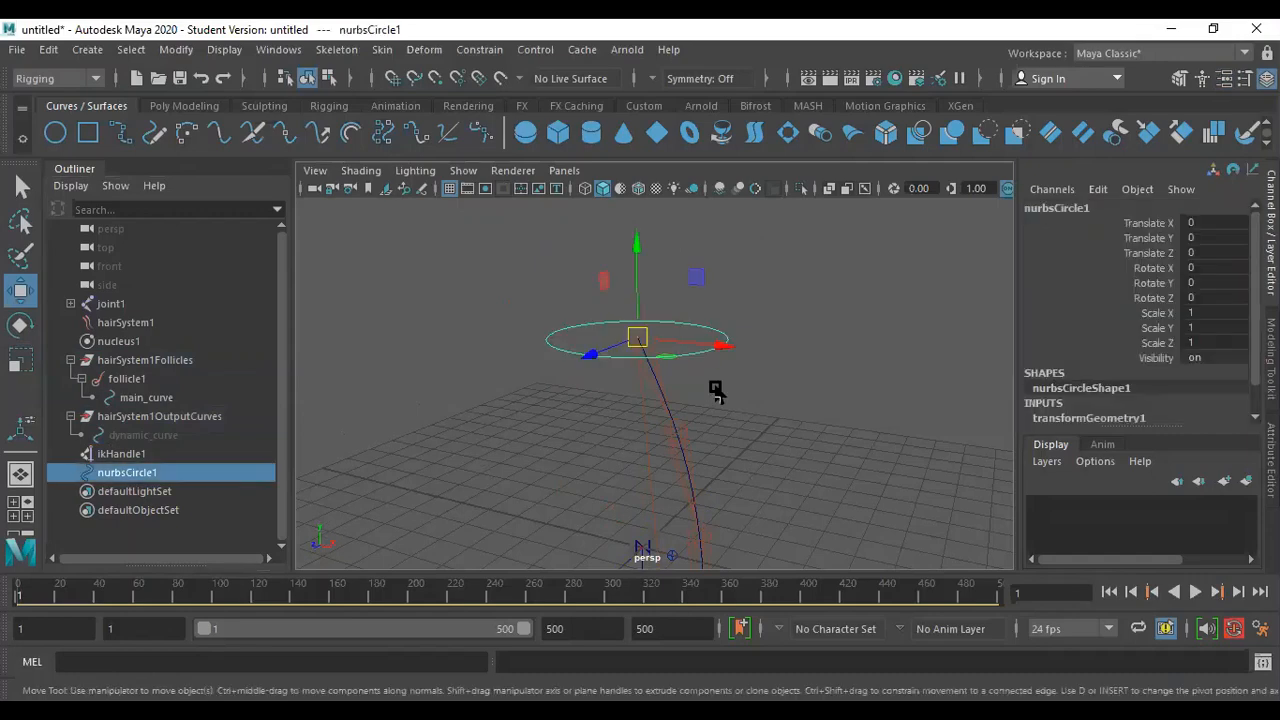
scroll(706, 397, up, 3)
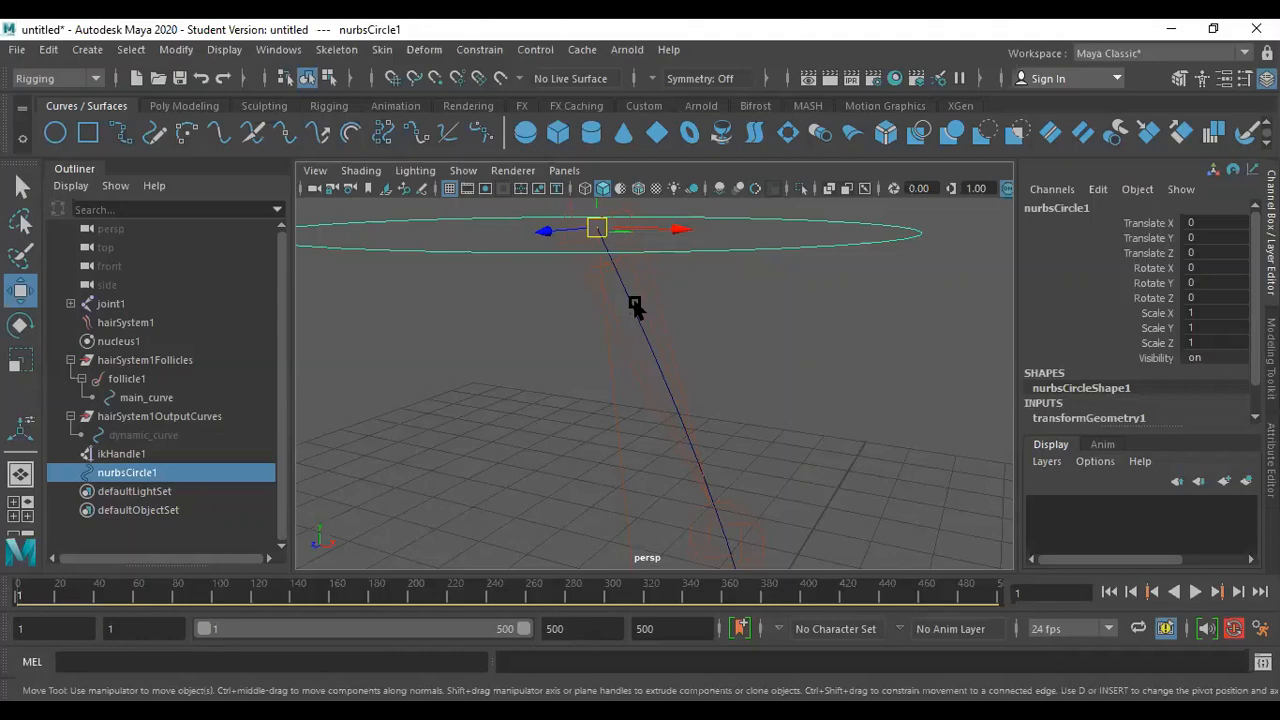
ctrl+click(244, 400)
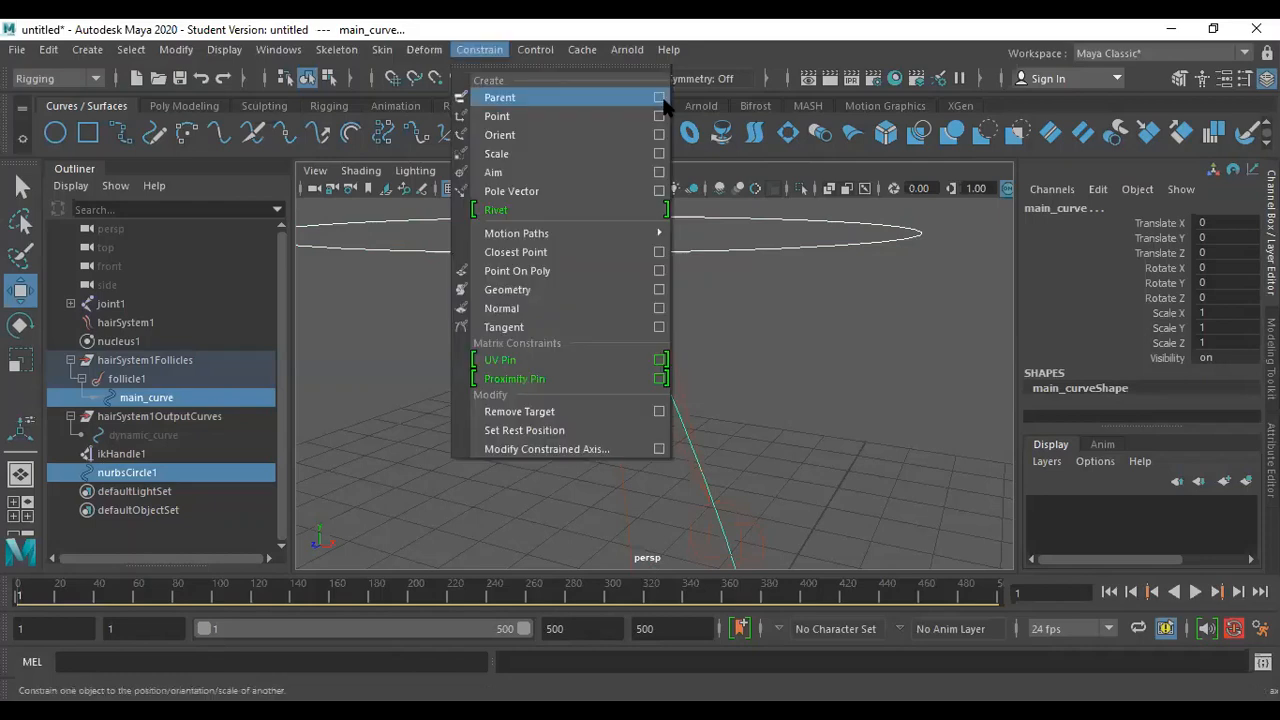
click(661, 97)
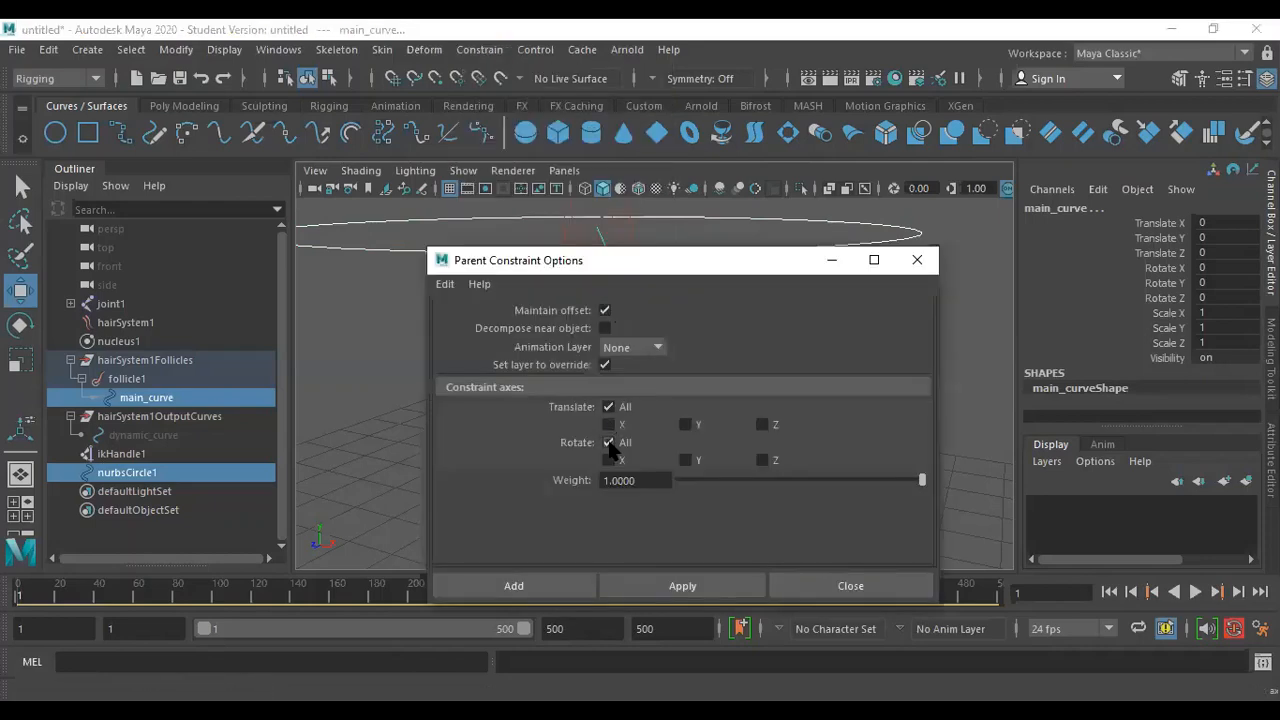
click(552, 588)
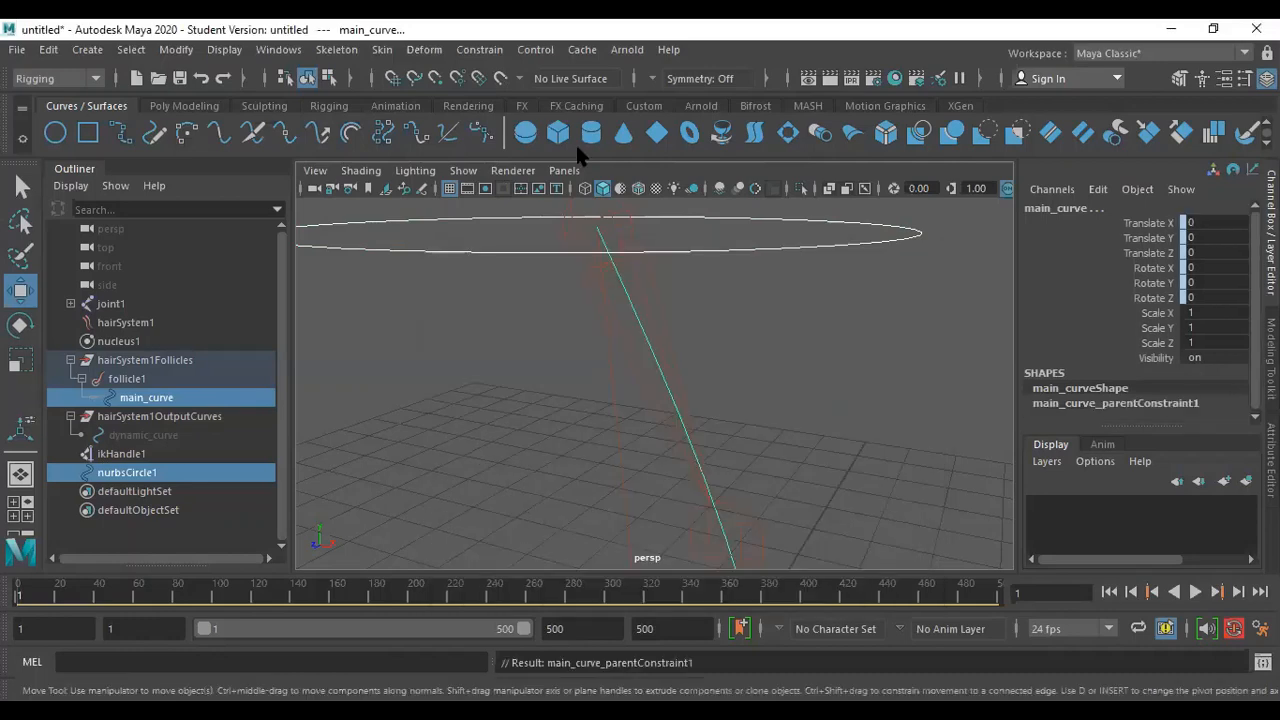
Scale-constrain main_curve to nurbsCircle1, then clear the selection.
click(480, 50)
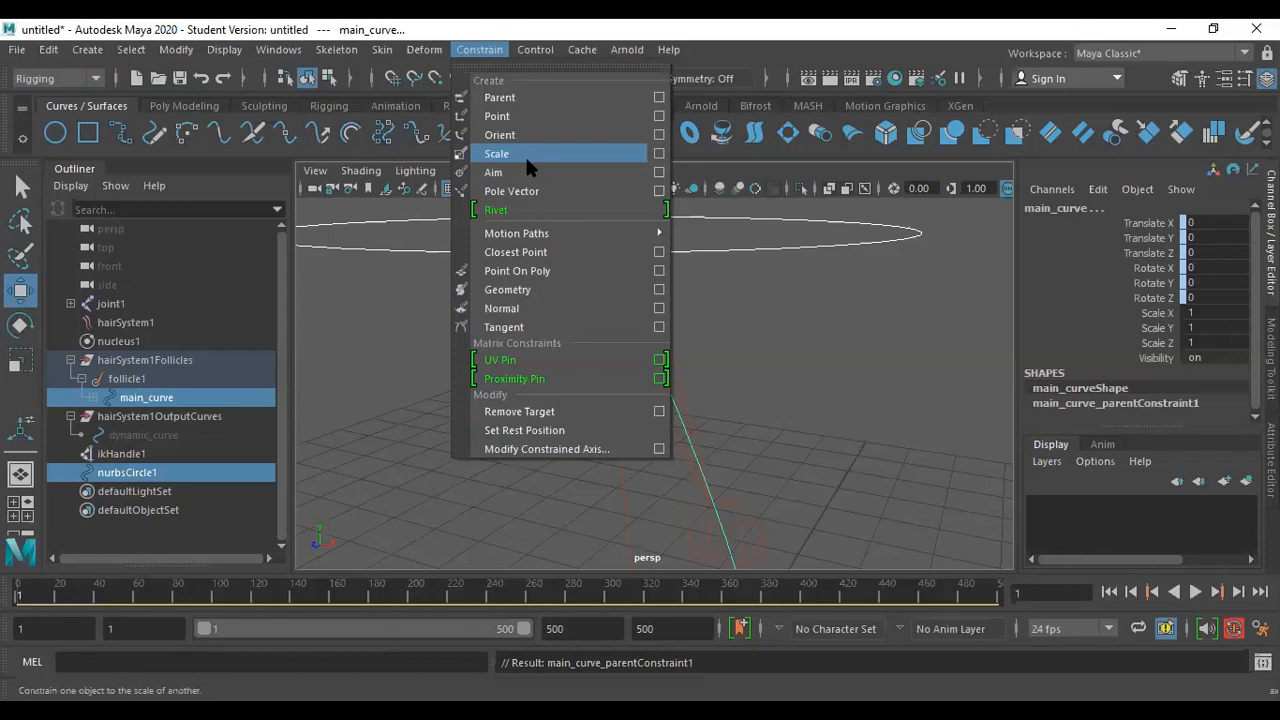
click(658, 154)
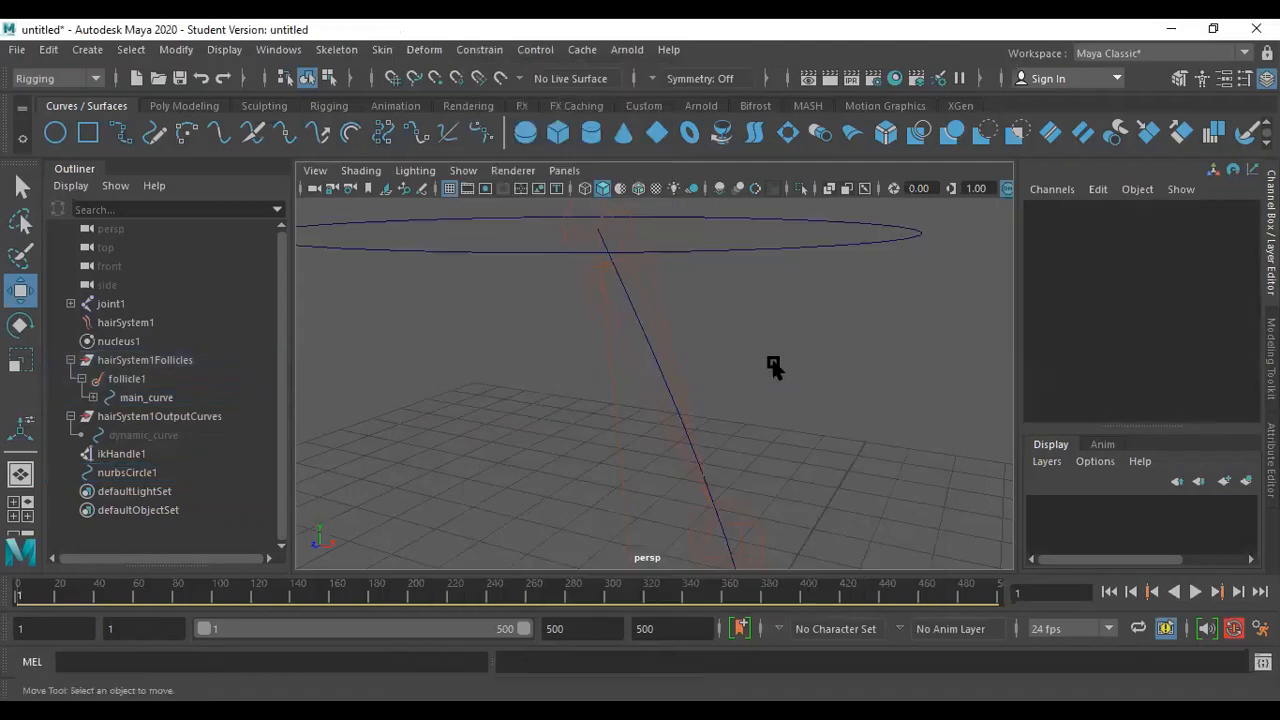
scroll(775, 368, down, 5)
alt+drag(775, 368, 698, 360)
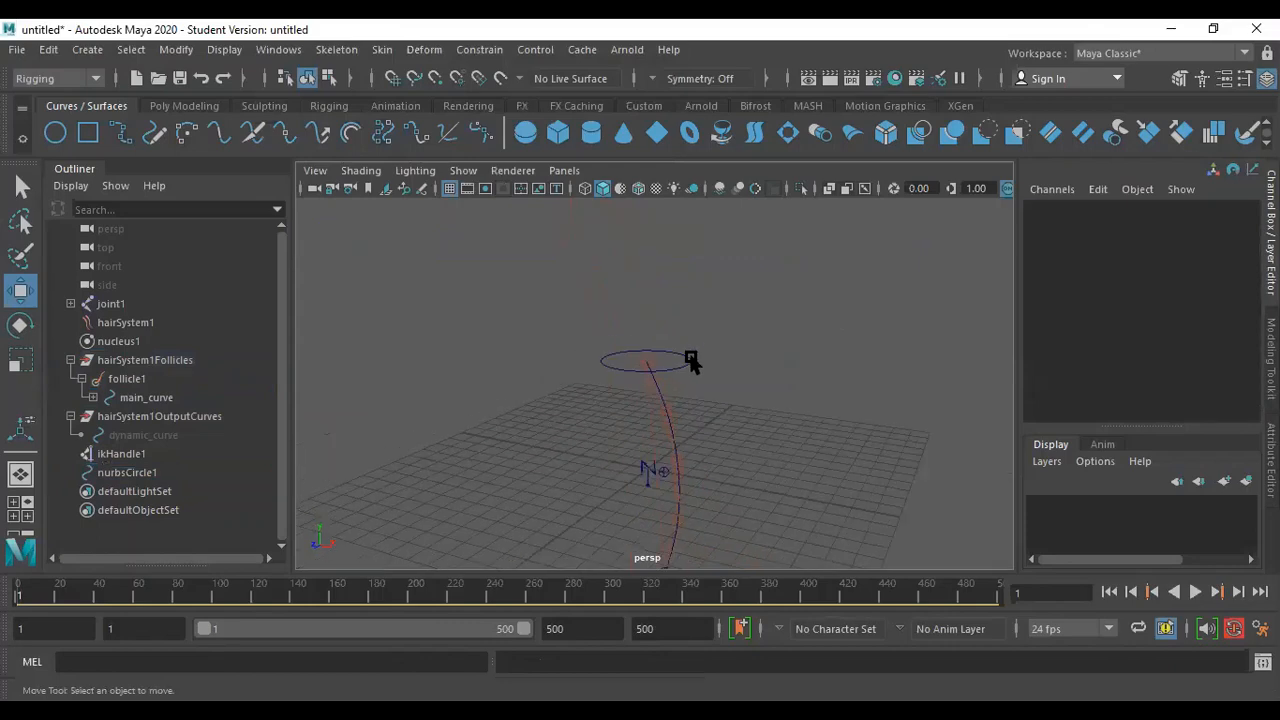
click(689, 360)
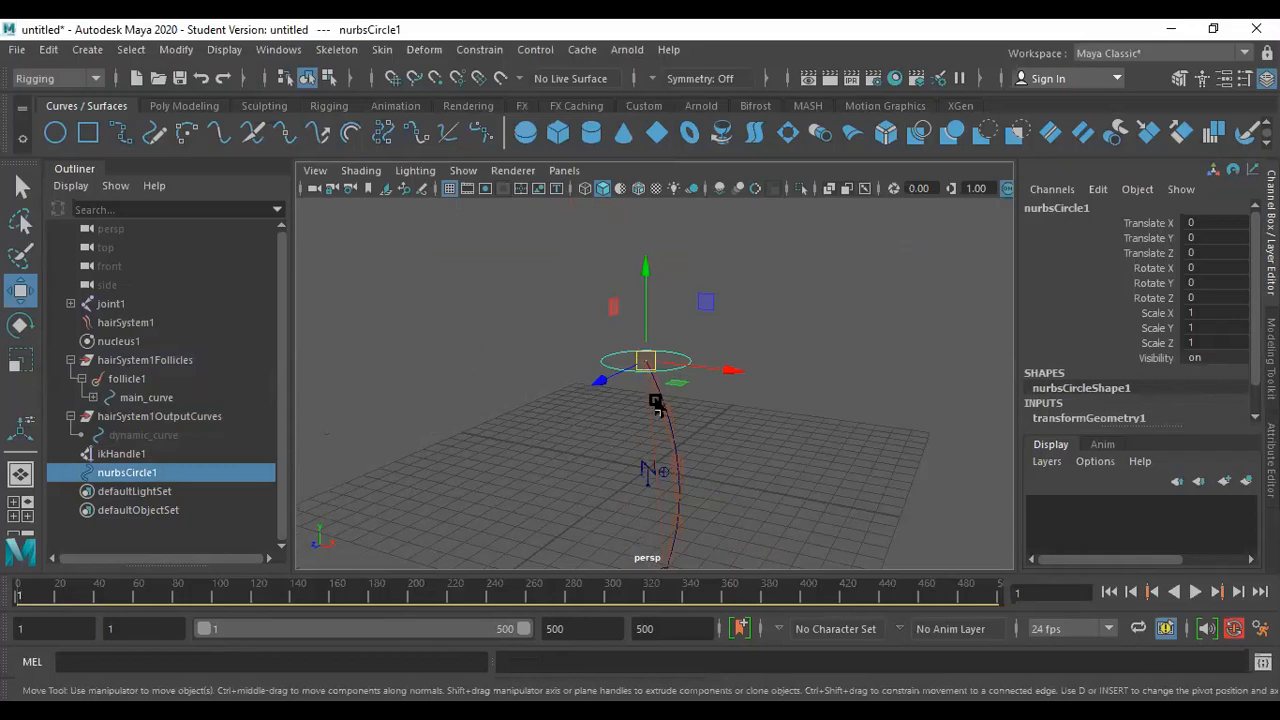
click(743, 400)
Parent joint1 under nurbsCircle1 and clear the selection.
scroll(743, 400, up, 5)
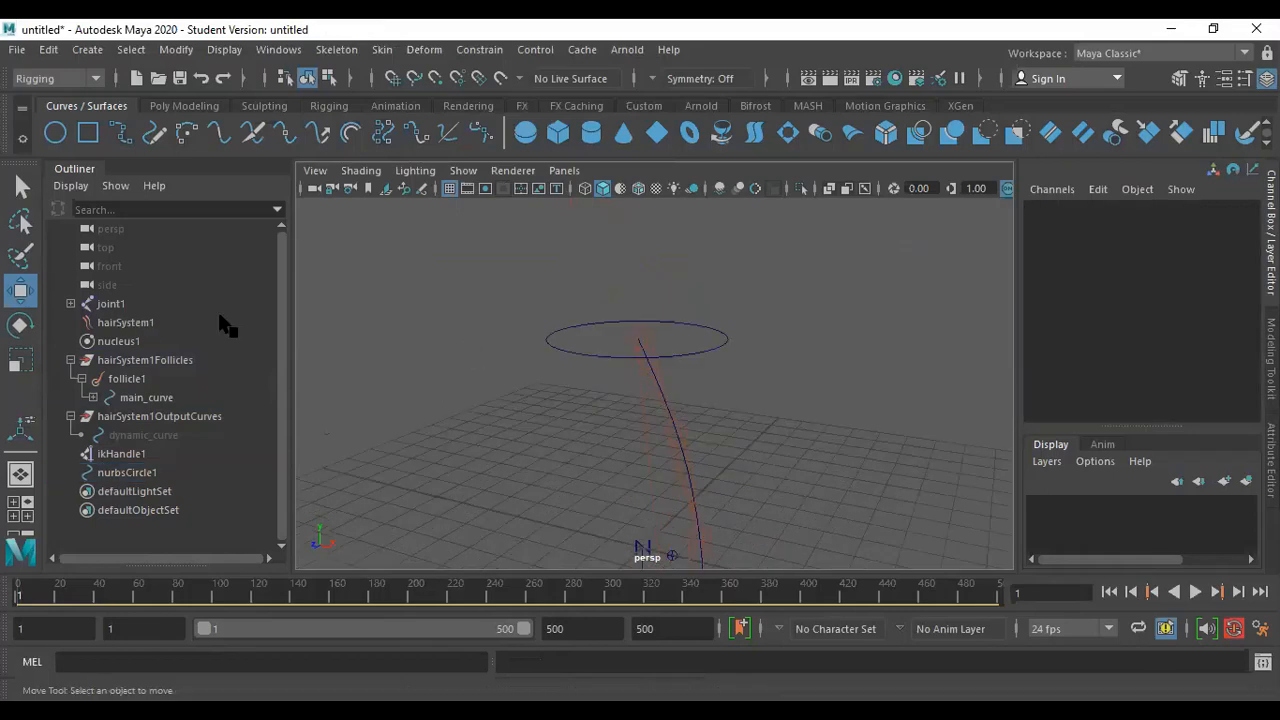
click(112, 304)
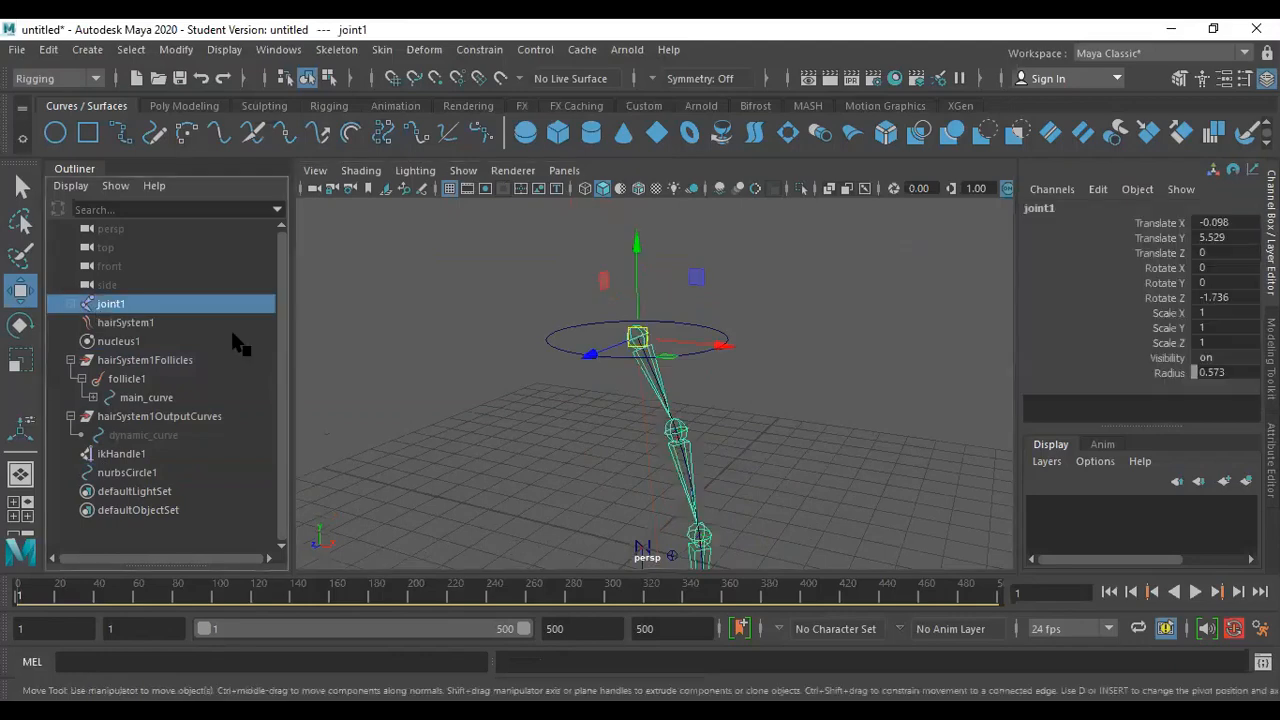
shift+click(687, 327)
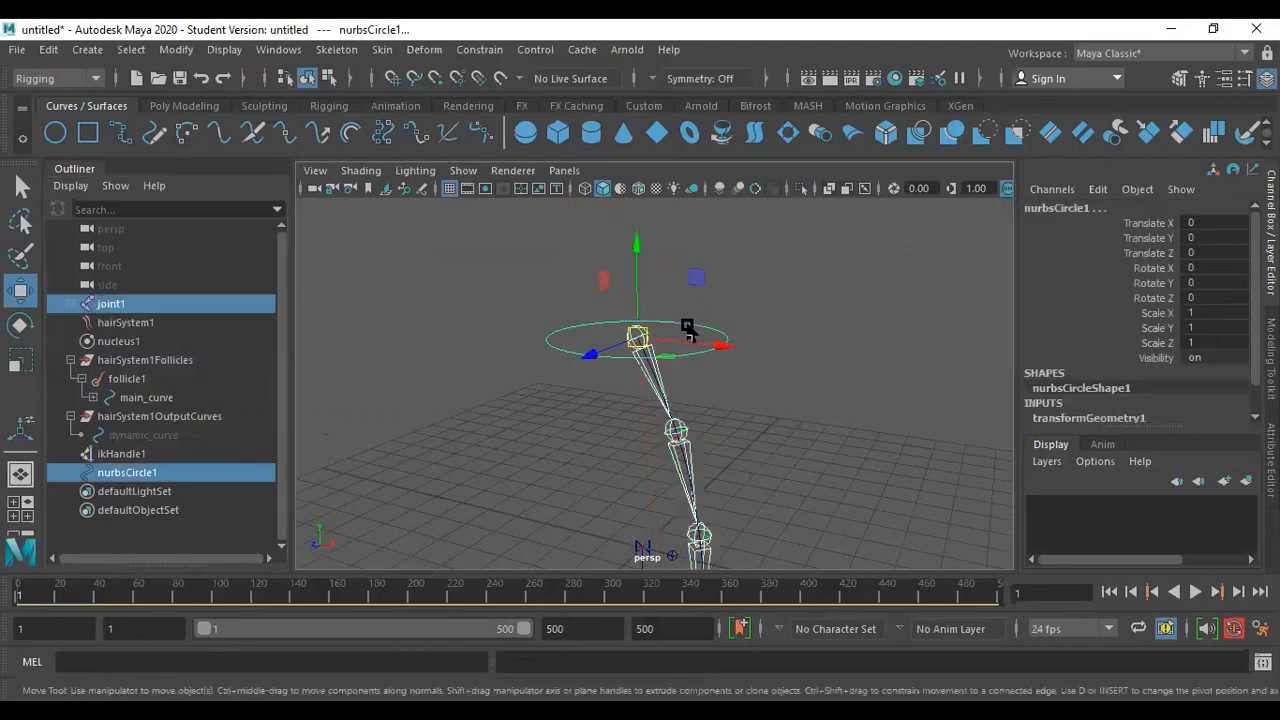
key(p)
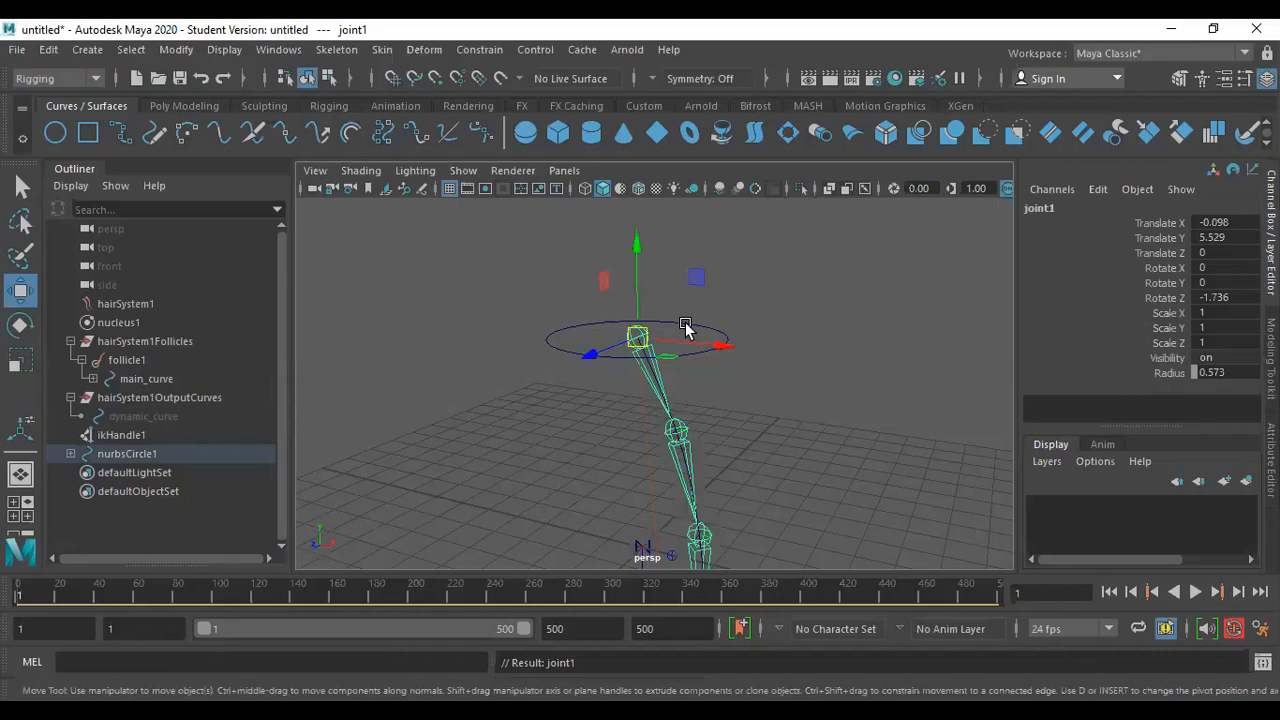
click(357, 385)
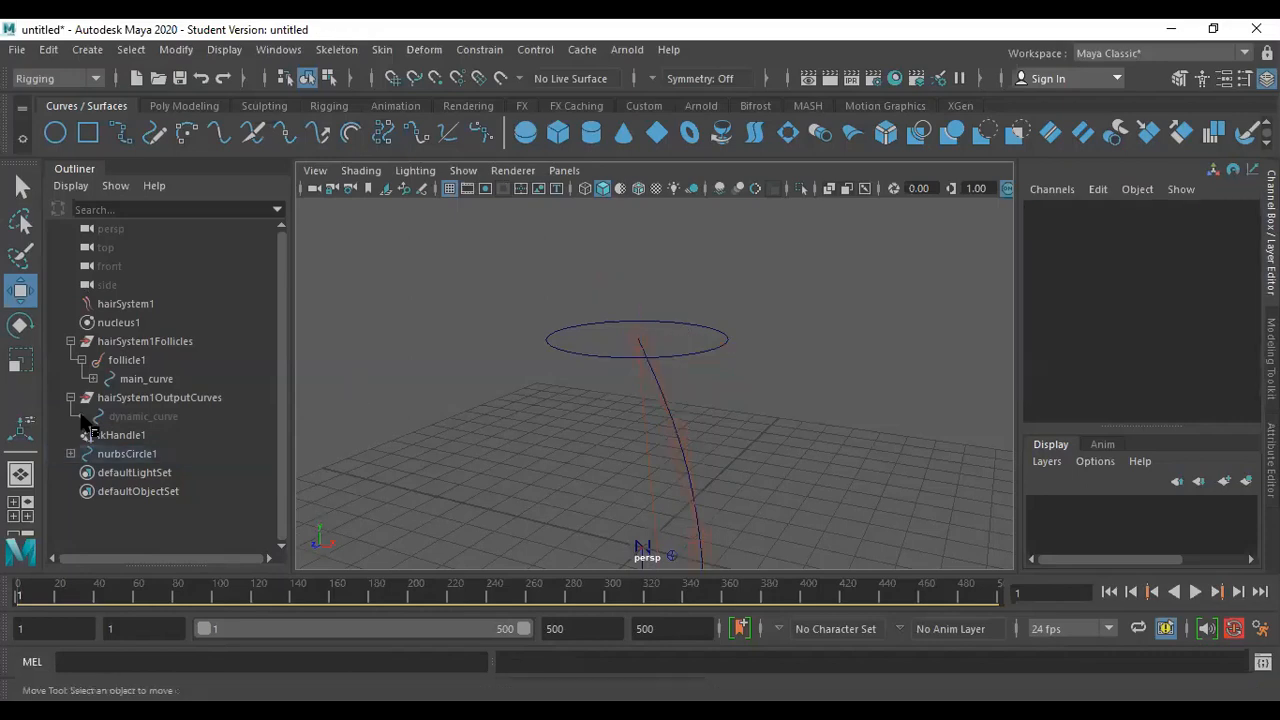
Parent the hairSystem1Follicles group under nurbsCircle1 and clear the selection.
click(71, 341)
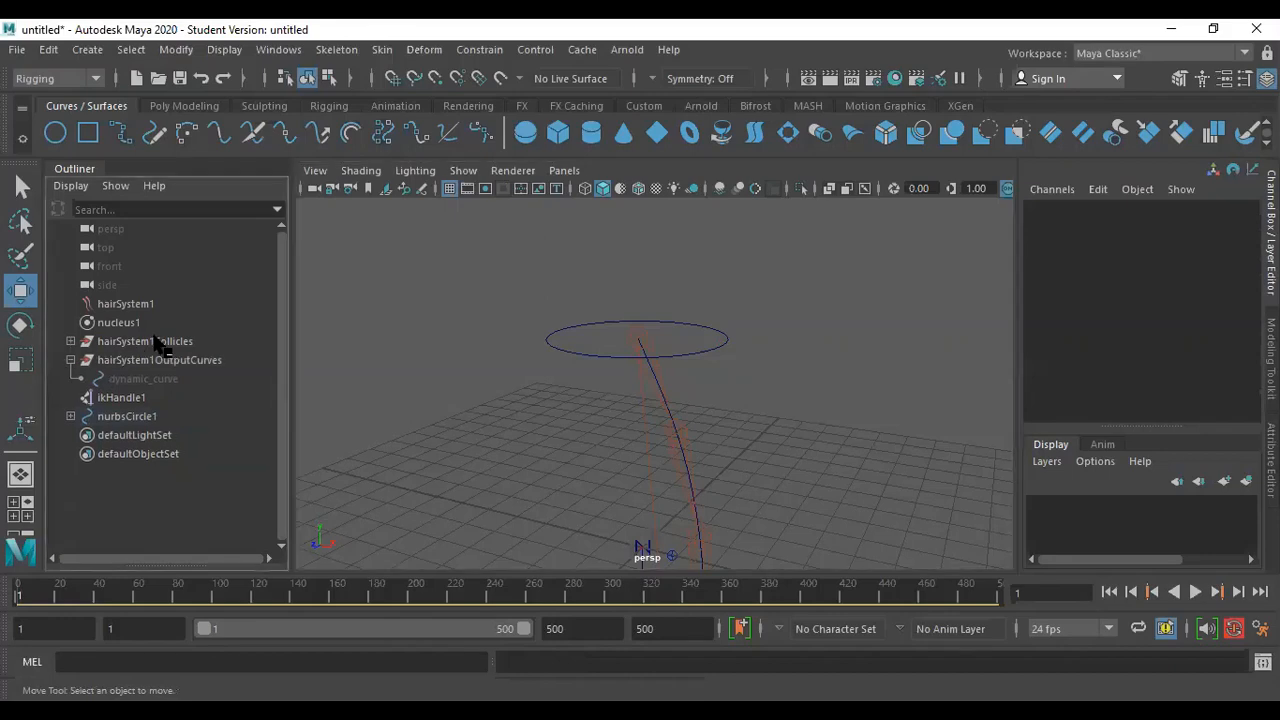
click(155, 341)
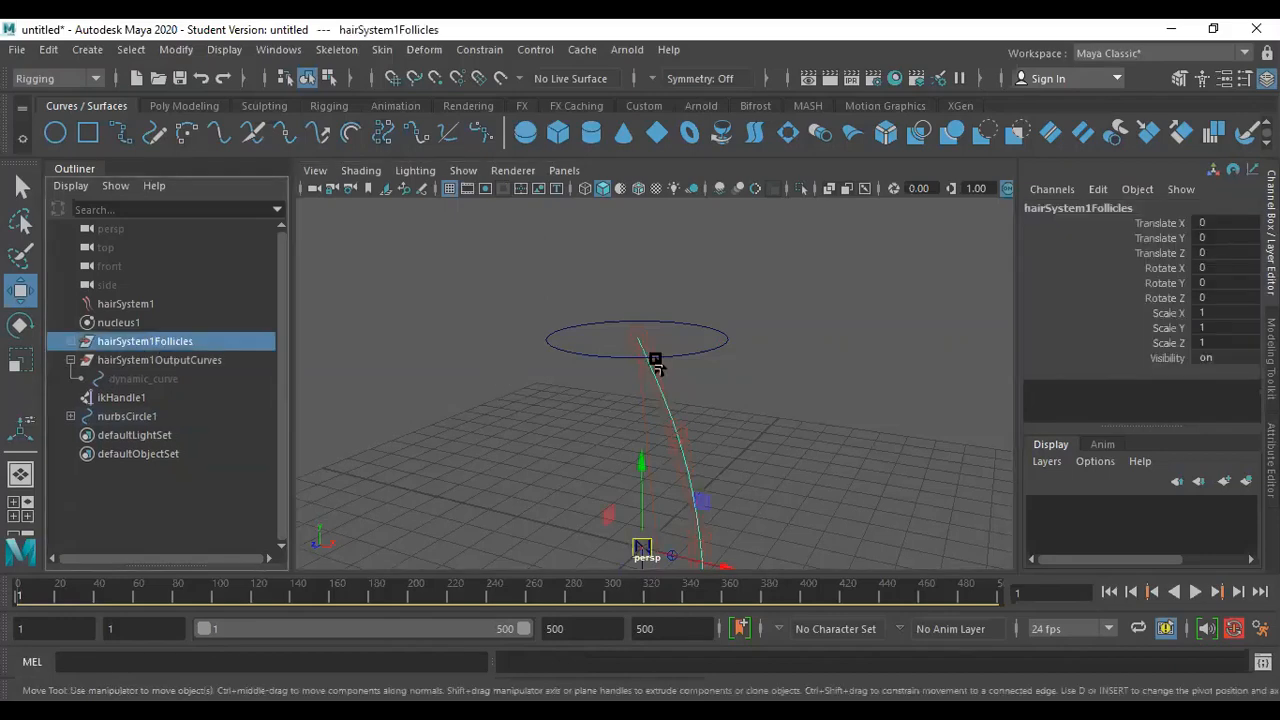
shift+click(712, 348)
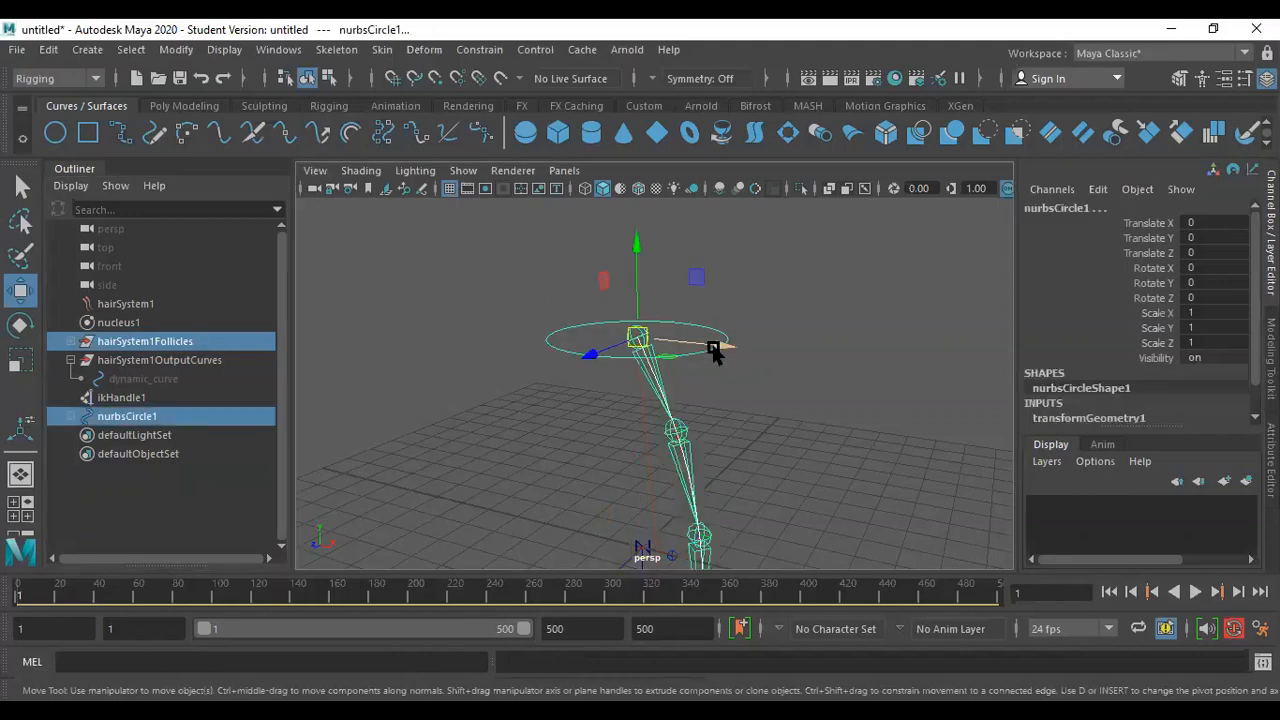
key(p)
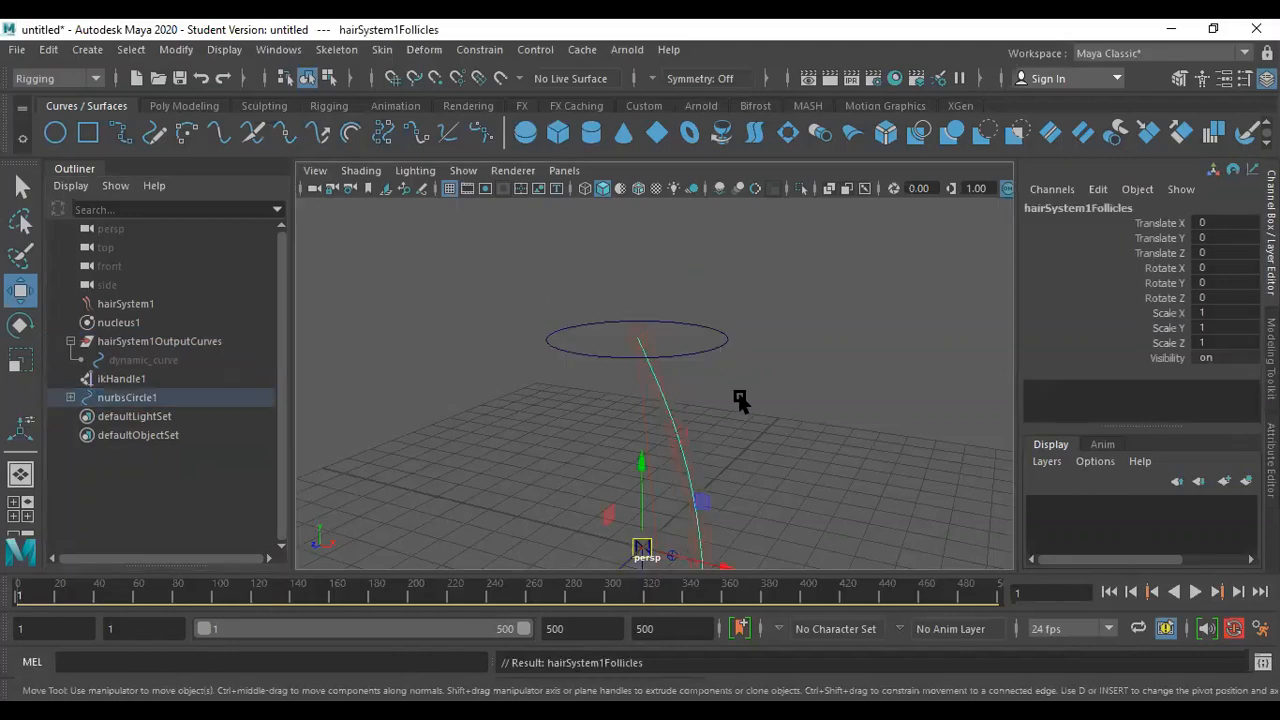
click(792, 432)
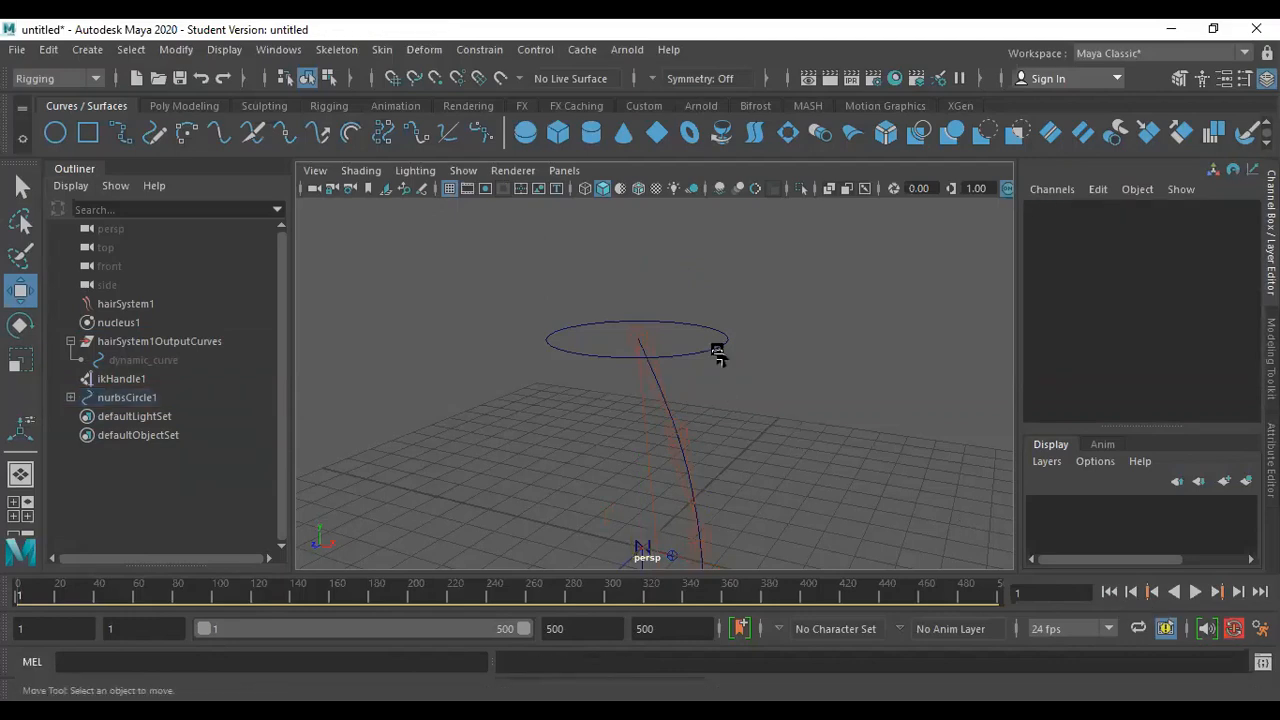
Select nurbsCircle1 and set a key on all its channels at frame 1.
click(717, 349)
scroll(716, 387, down, 3)
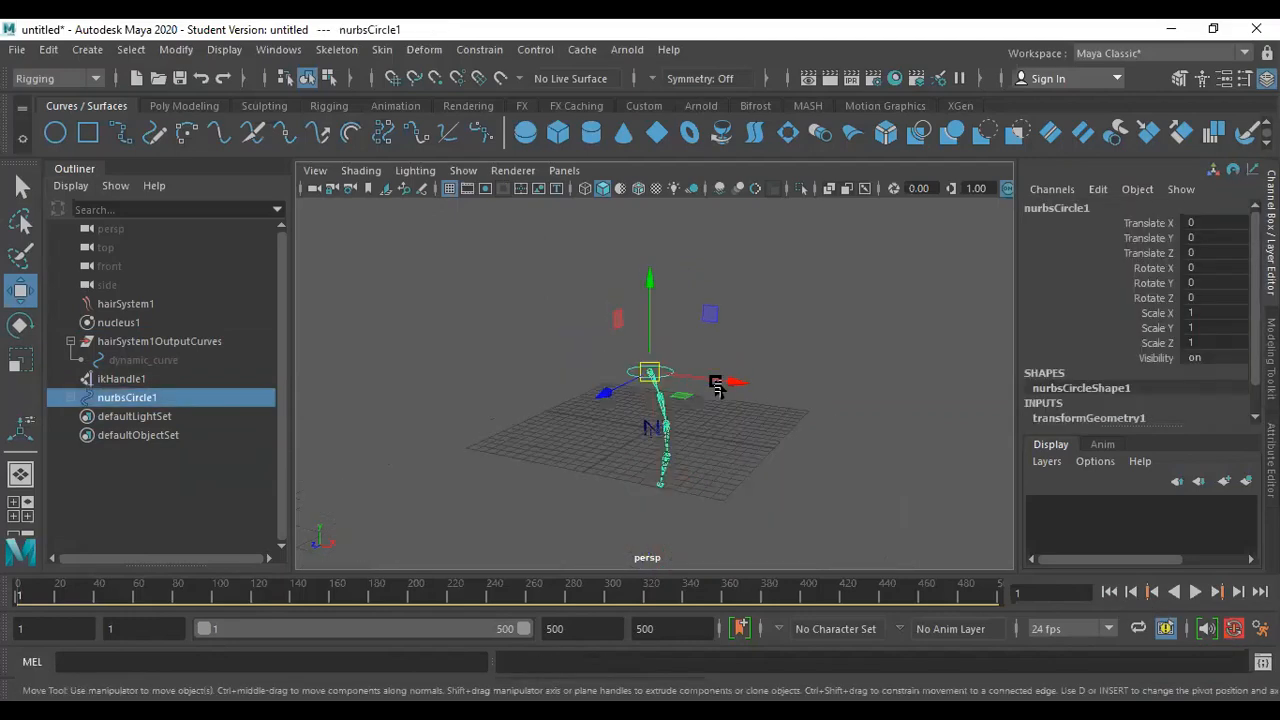
scroll(745, 430, down, 2)
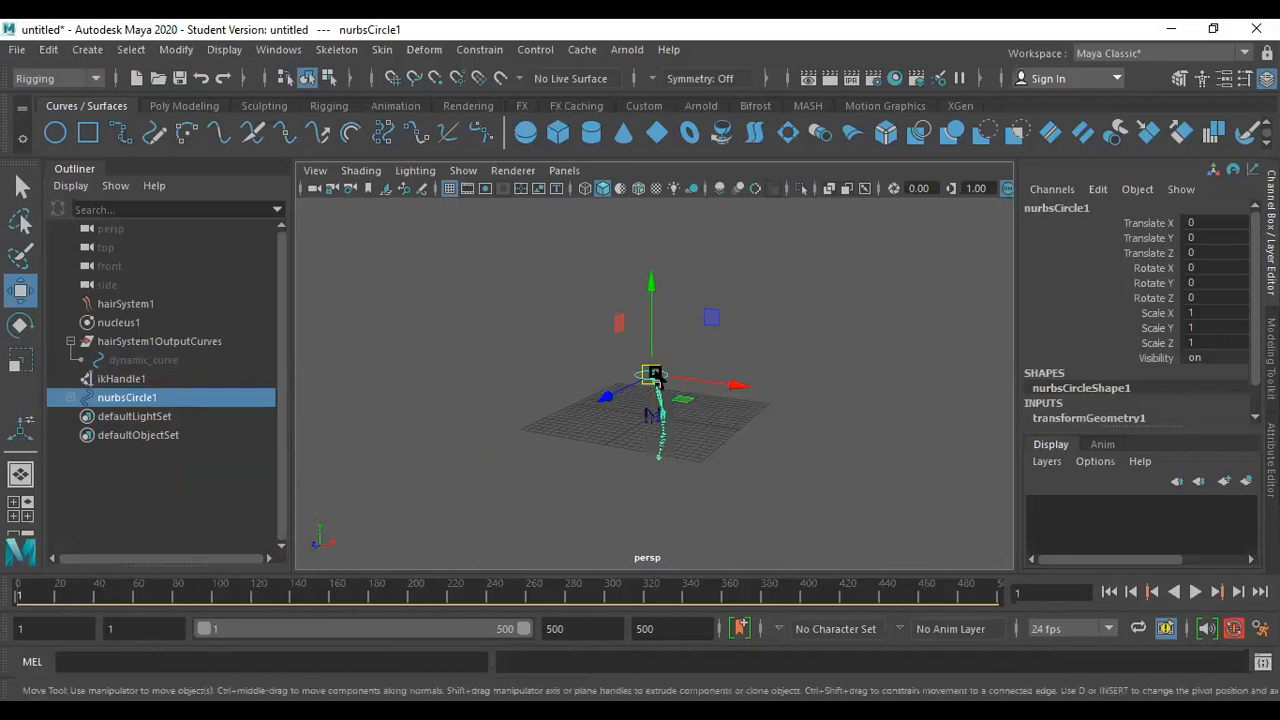
key(s)
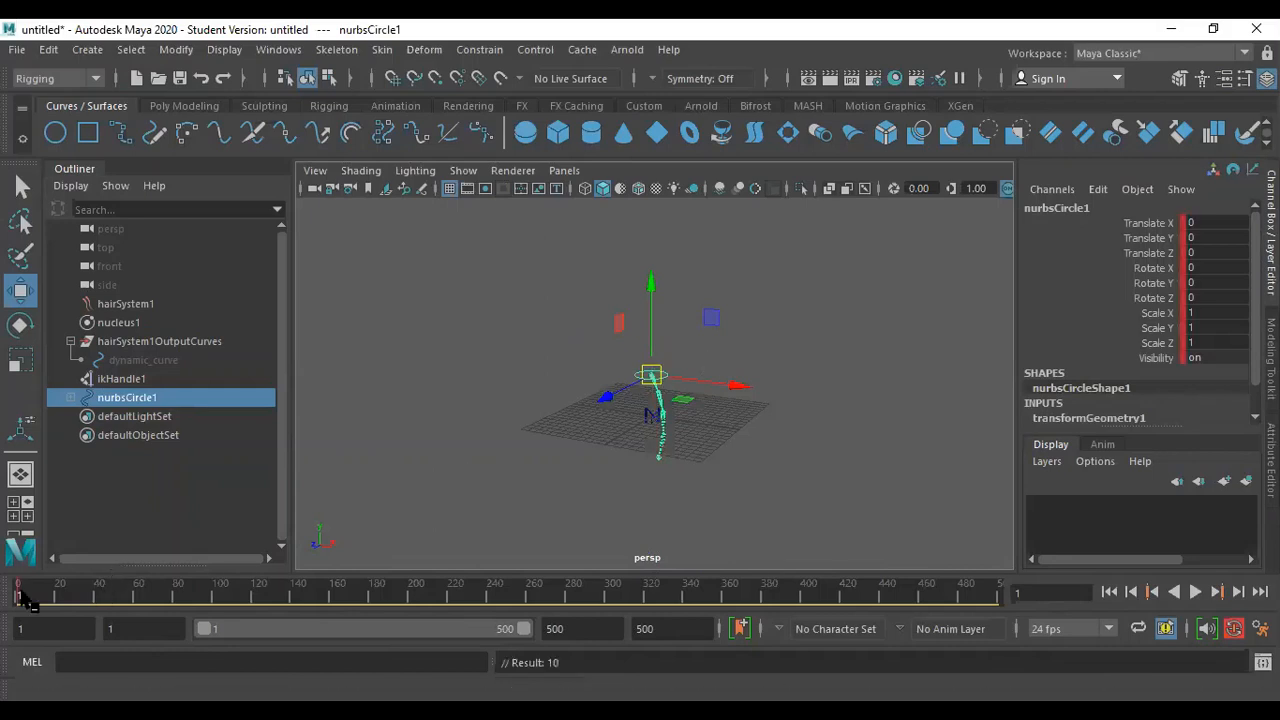
At frame 178, move nurbsCircle1 to about Translate X -15.8 and Translate Y 1.3, and key it.
key(alt+v)
mouse_move(368, 612)
mouse_down()
mouse_move(505, 615)
mouse_move(372, 609)
mouse_up()
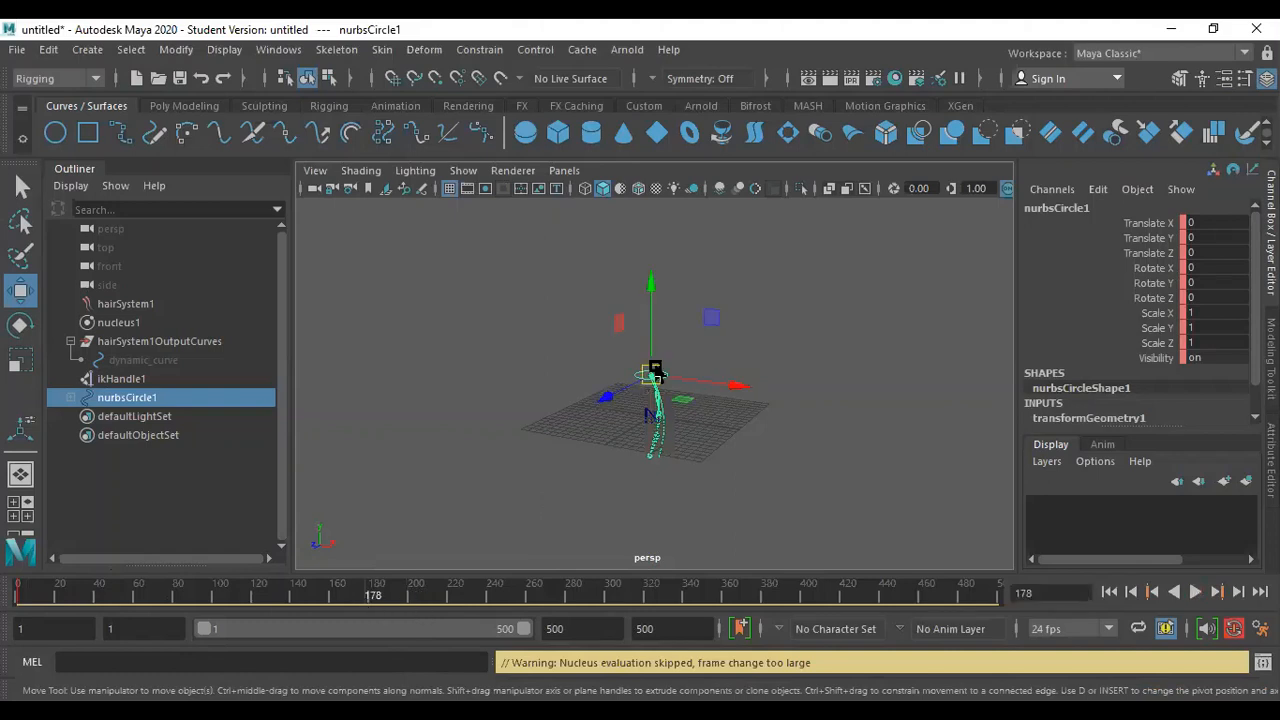
drag(663, 372, 552, 336)
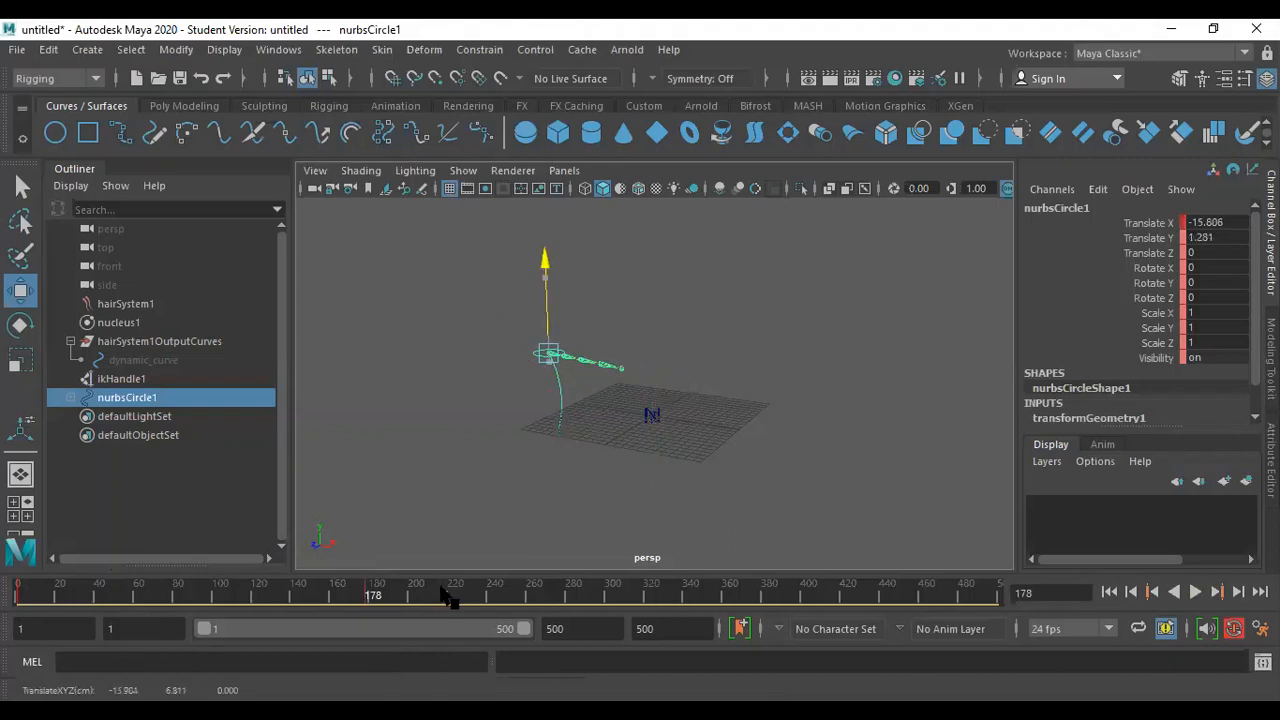
key(s)
Key nurbsCircle1 at frame 215 with Translate X about -18.9 and Y 1.9, and at frame 377 with Translate X about 9.6.
key(alt+v)
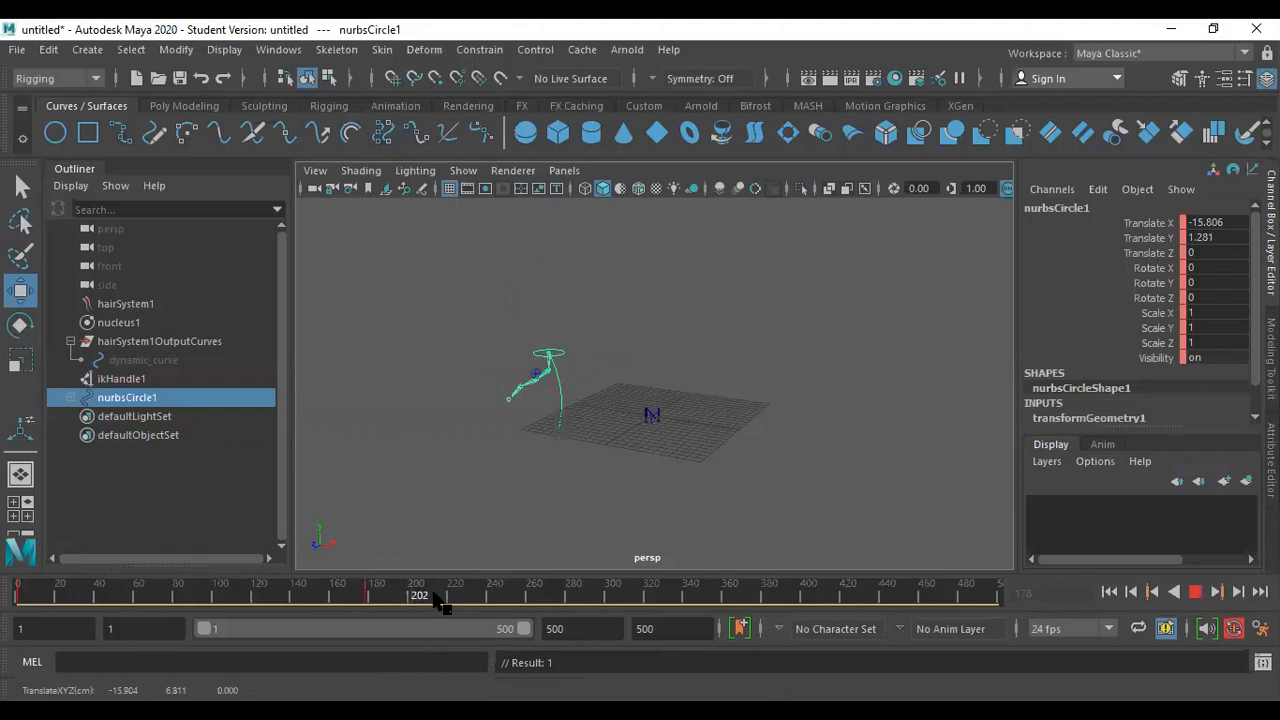
click(445, 598)
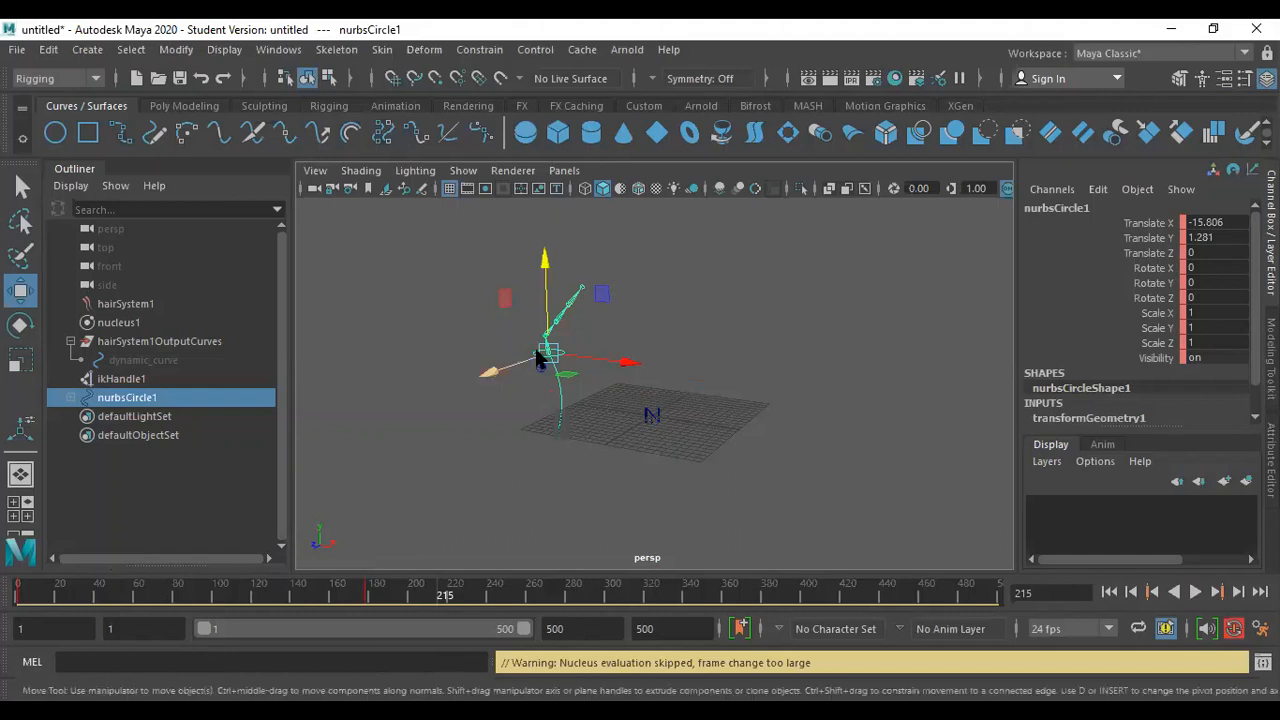
drag(572, 360, 528, 299)
drag(447, 603, 757, 595)
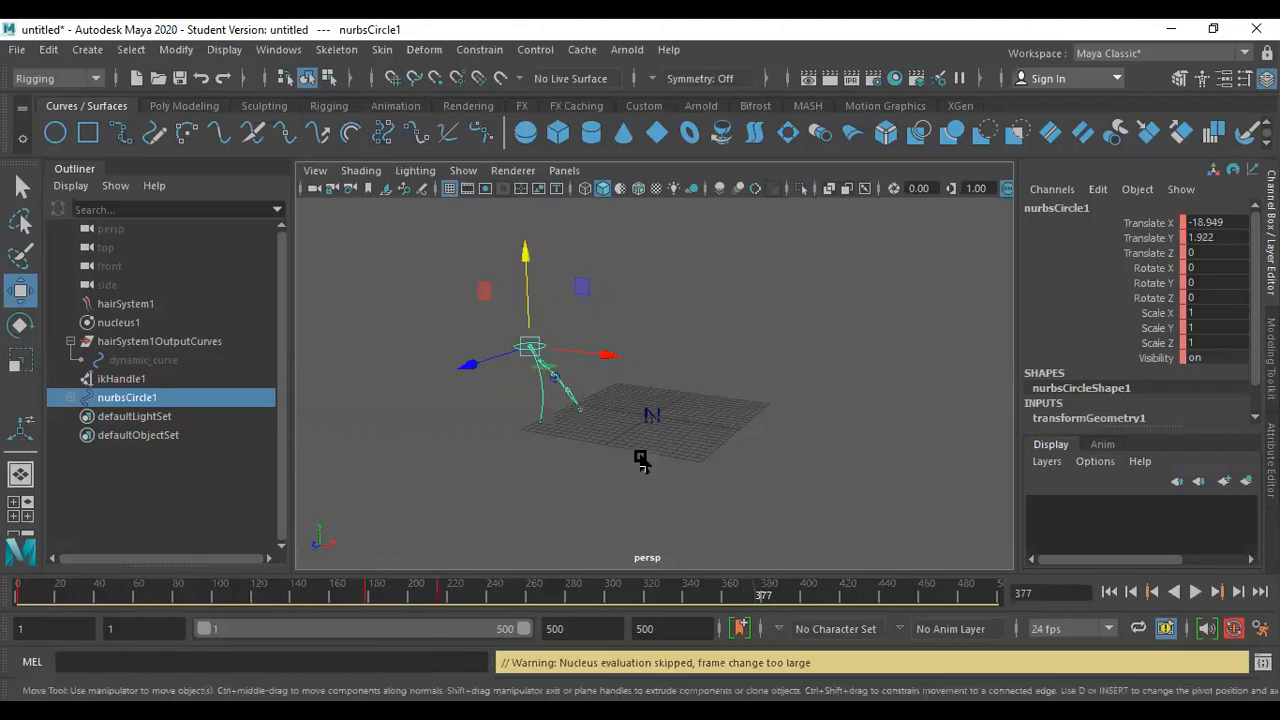
drag(608, 355, 808, 380)
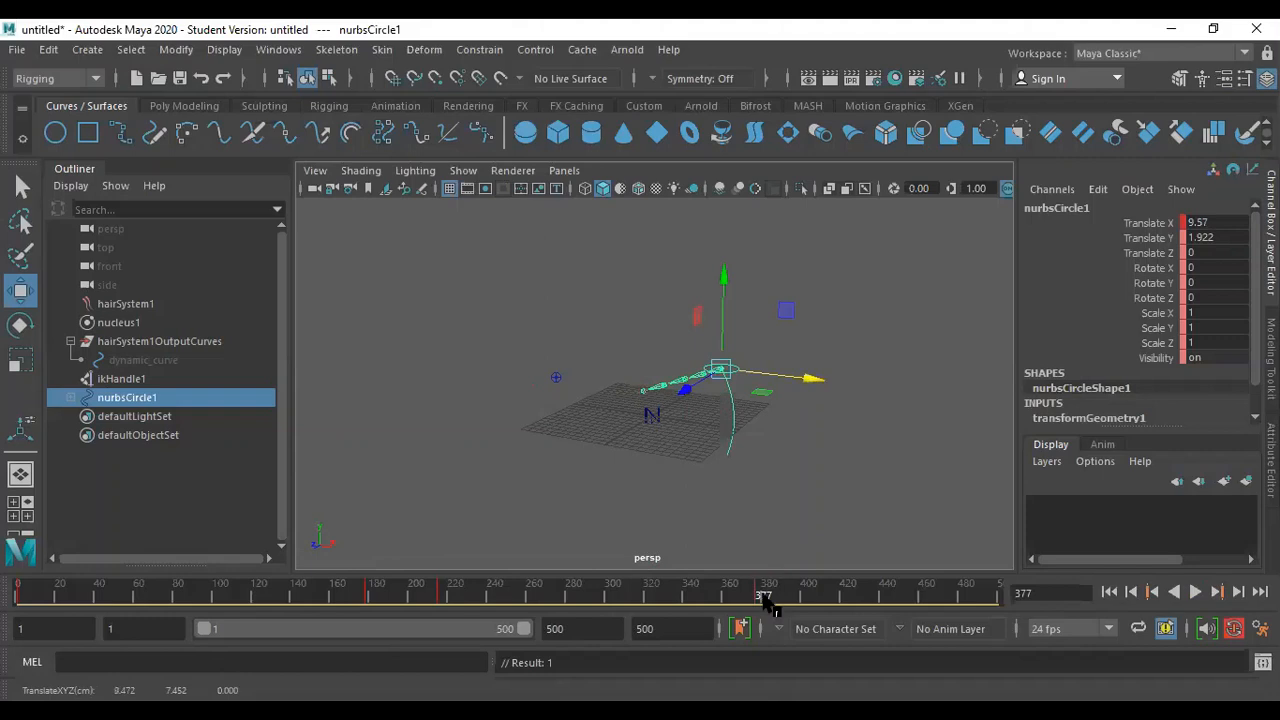
Play on to frame 408, move nurbsCircle1 to about Translate X 12.6 and Translate Y 2.6, and key it.
key(alt+v)
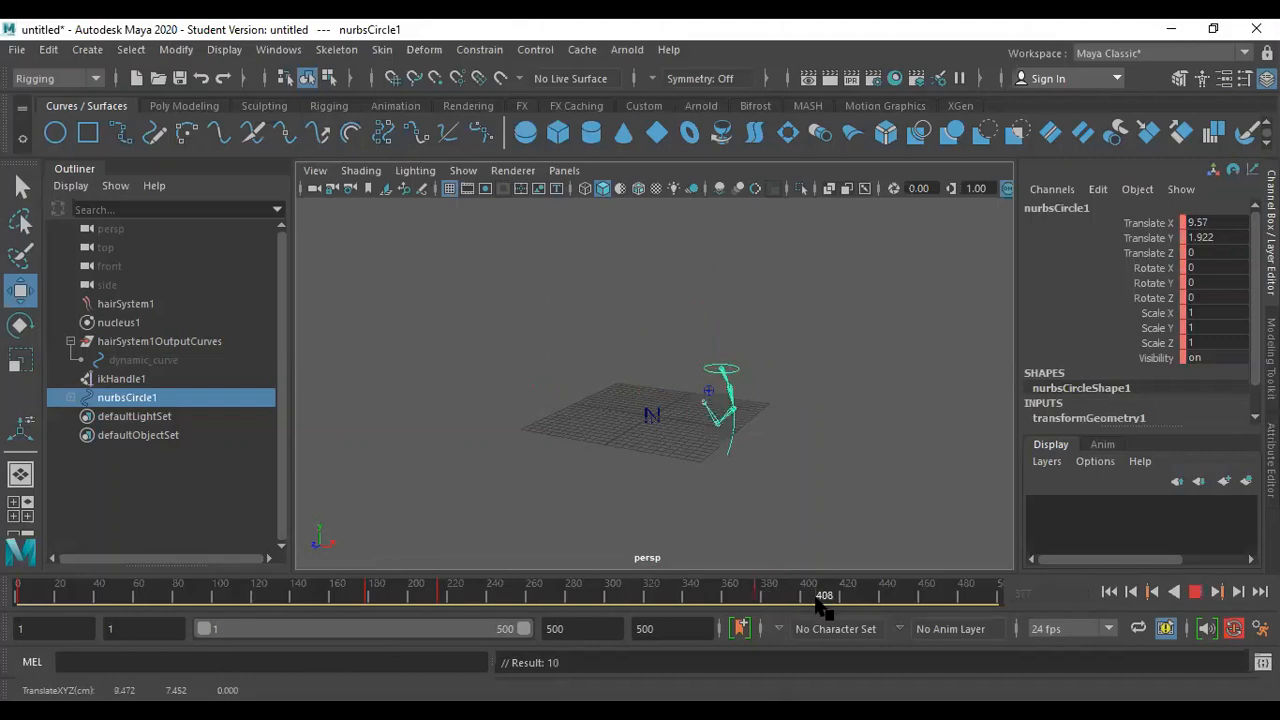
key(alt+v)
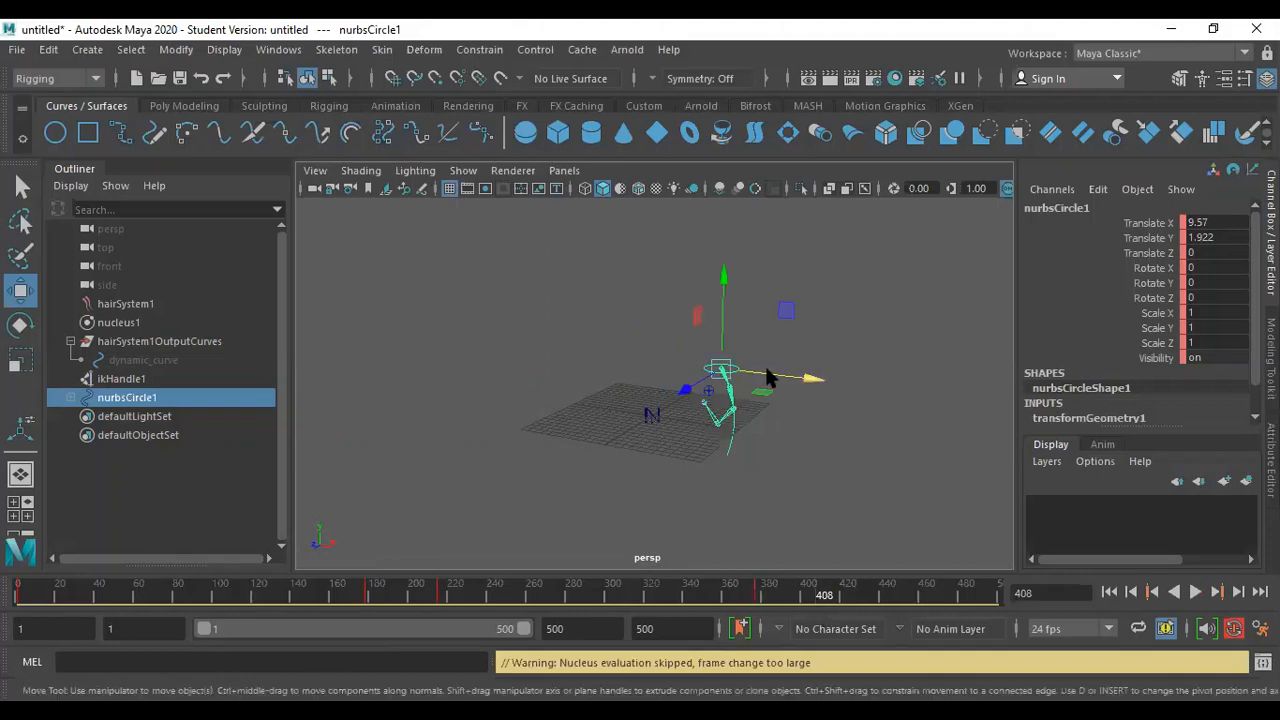
drag(787, 385, 751, 331)
key(alt+shift+v)
Play on to frame 482, move nurbsCircle1 to about Translate X 10.25, and key it.
key(alt+v)
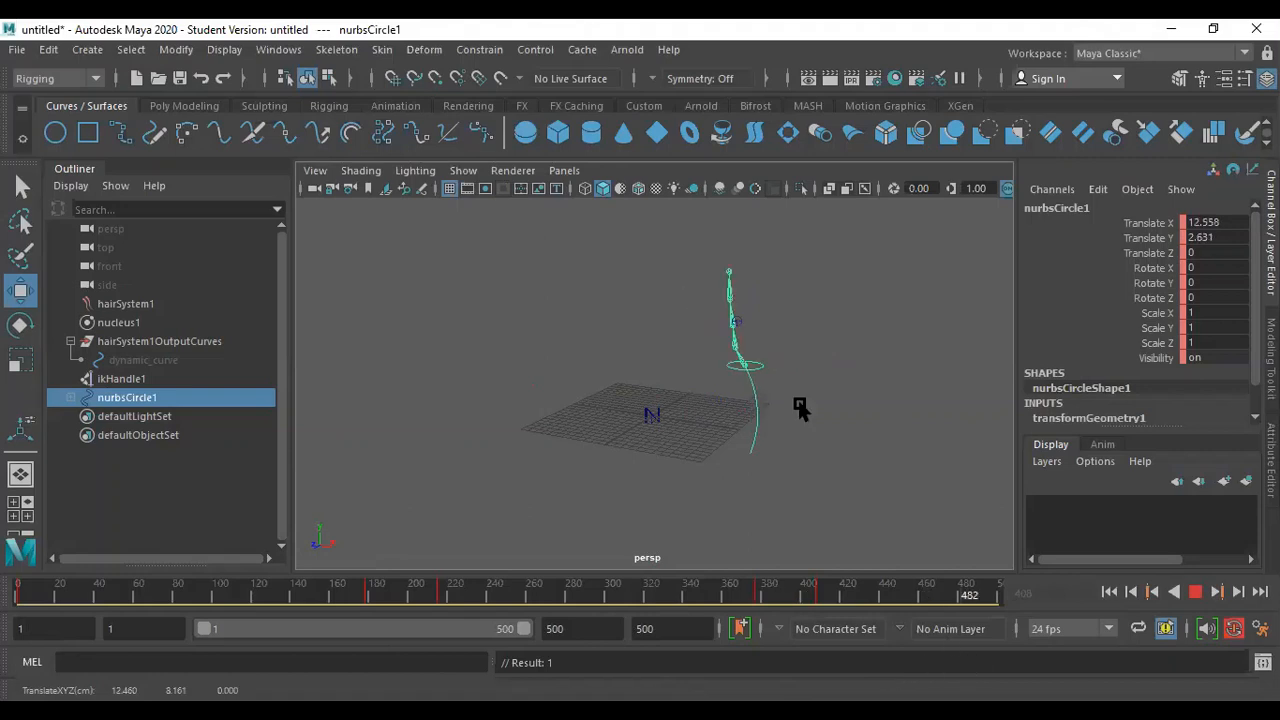
key(Escape)
drag(809, 371, 792, 370)
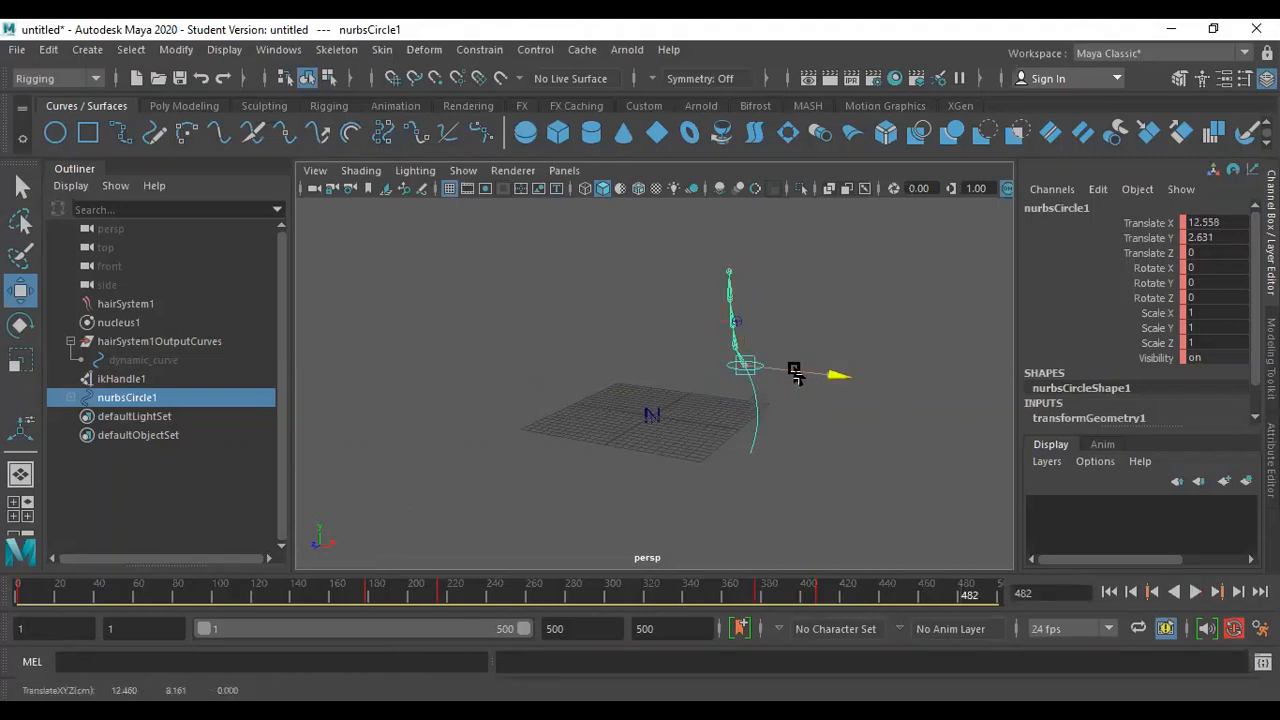
key(s)
Play on to frame 499, move nurbsCircle1 to about Translate X 9.8 and Translate Y 2.7, and key it.
key(alt+v)
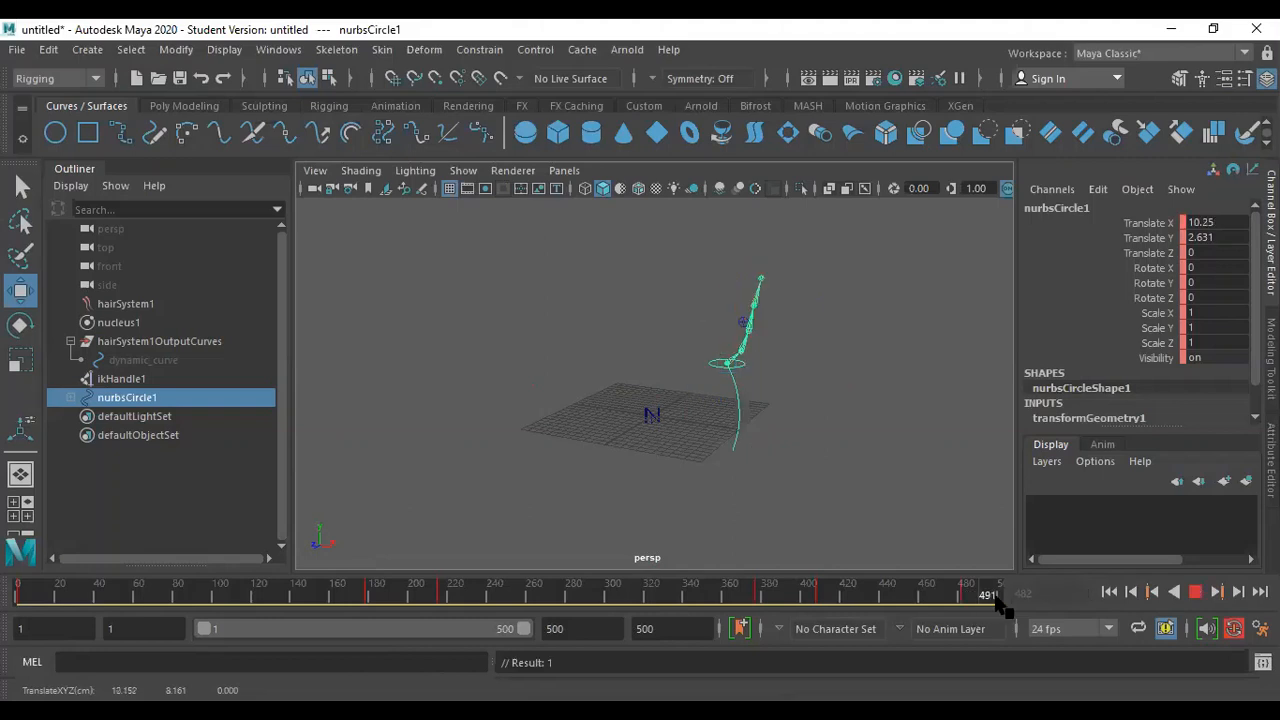
key(alt+v)
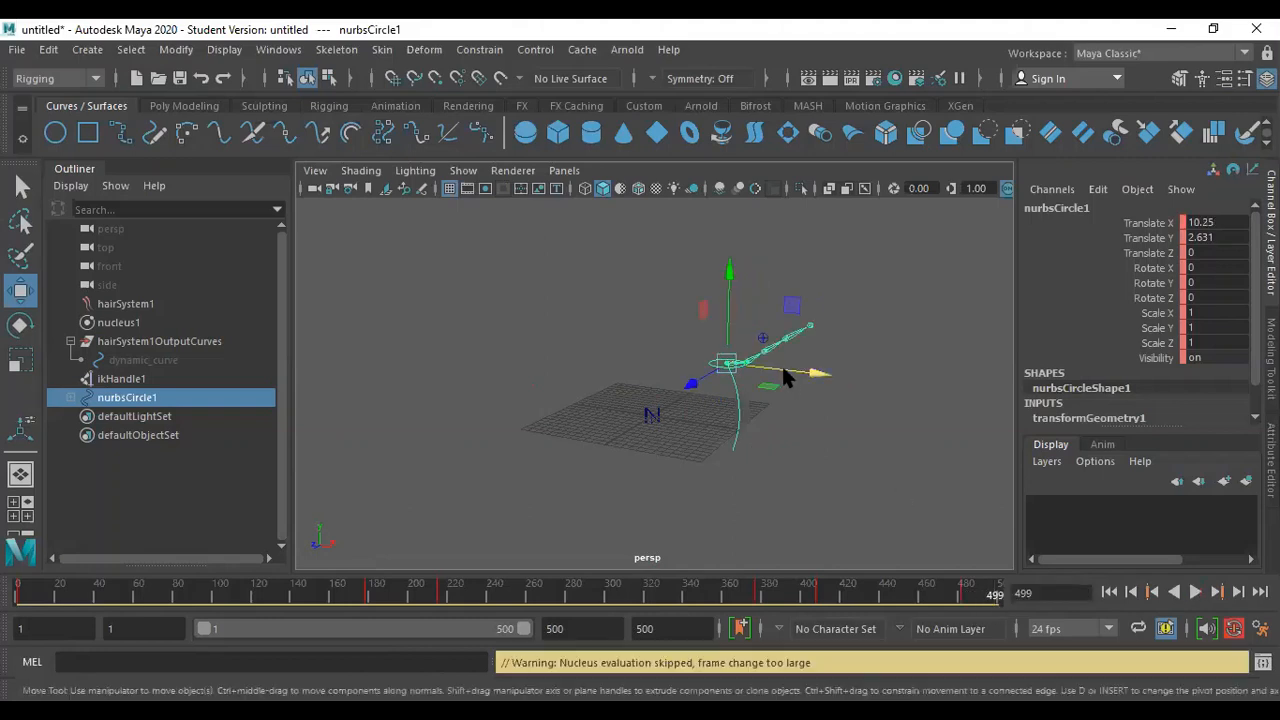
drag(781, 363, 1117, 600)
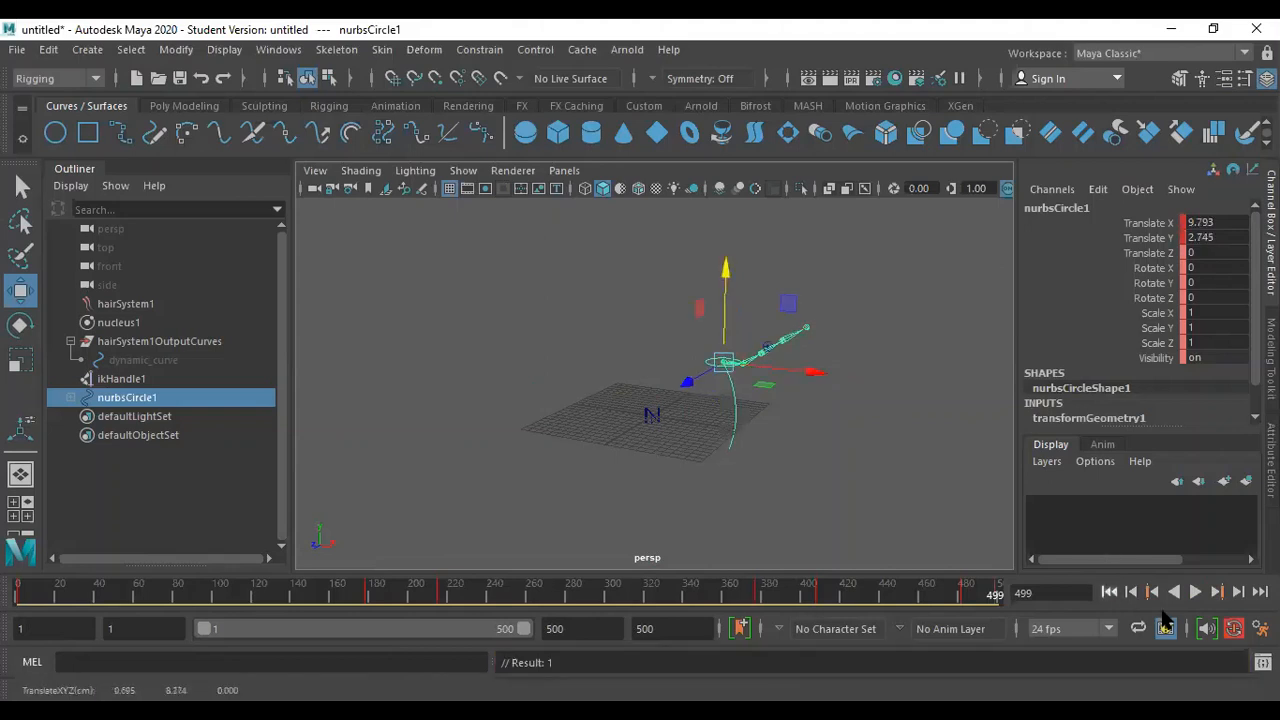
Play back the keyed animation to examine how the dynamic joint chain follows nurbsCircle1.
click(1195, 592)
click(1195, 592)
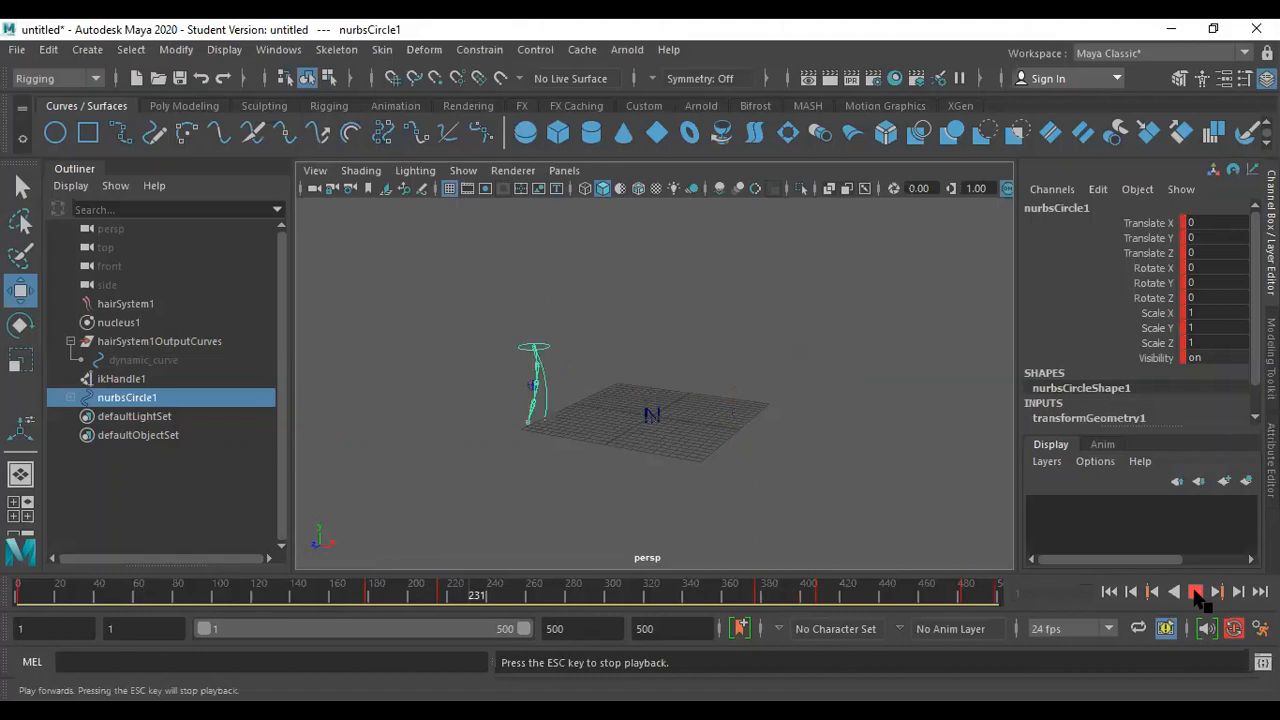
click(1196, 592)
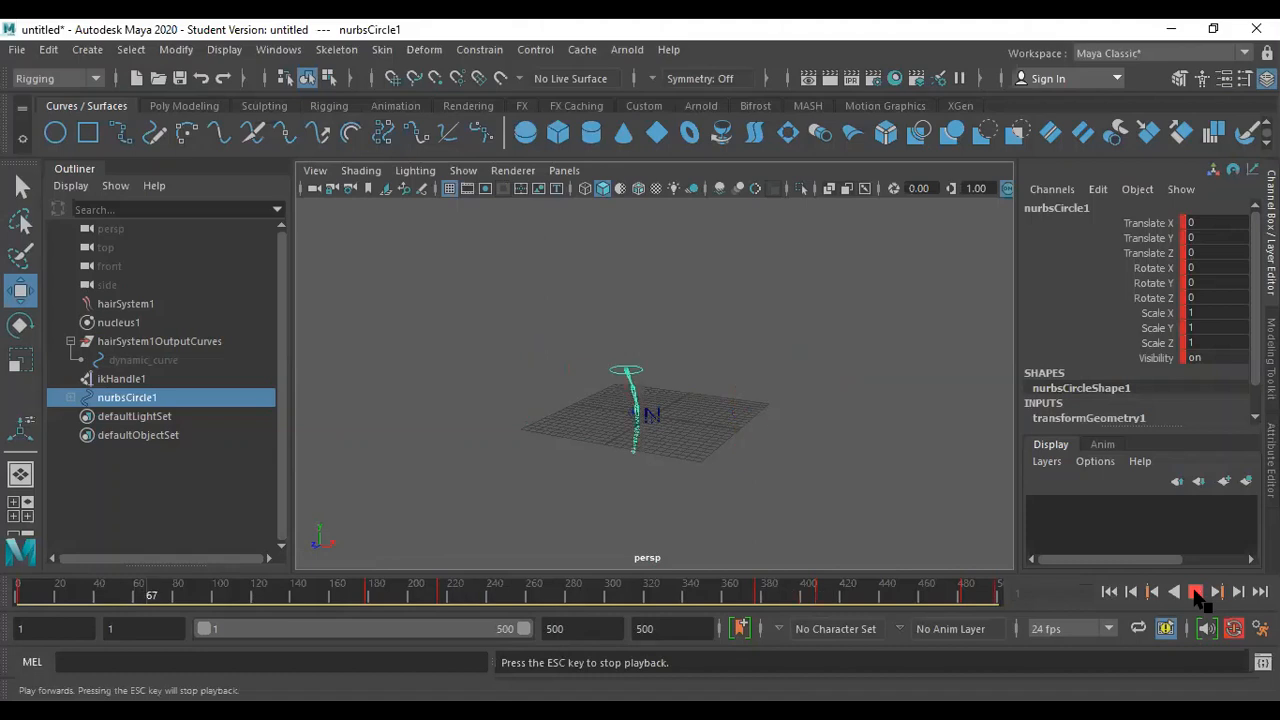